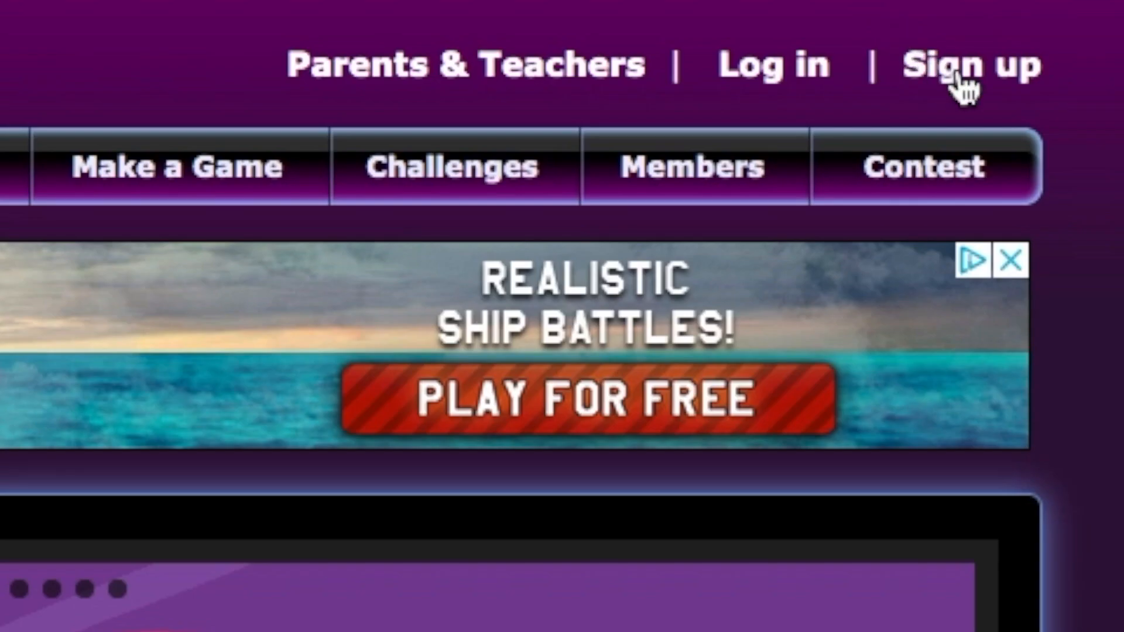
# Open the Sploder sign-up form and fill in a username of 3–16 characters for the new account
pyautogui.click(877, 13)
pyautogui.click(547, 271)
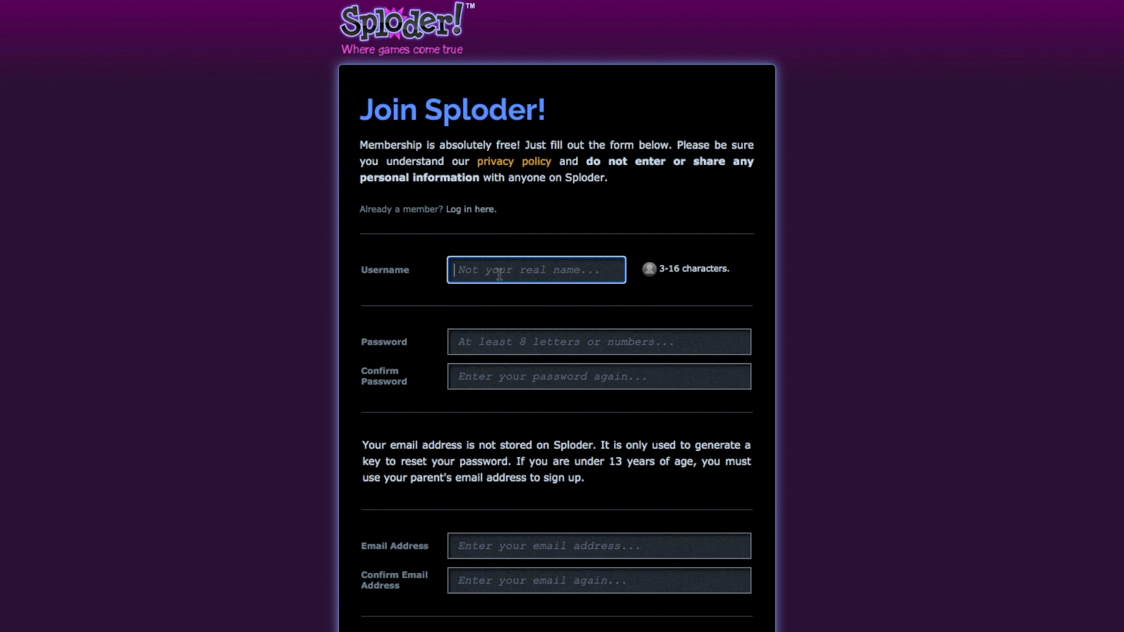
pyautogui.write('MrDixRoweMiddle')
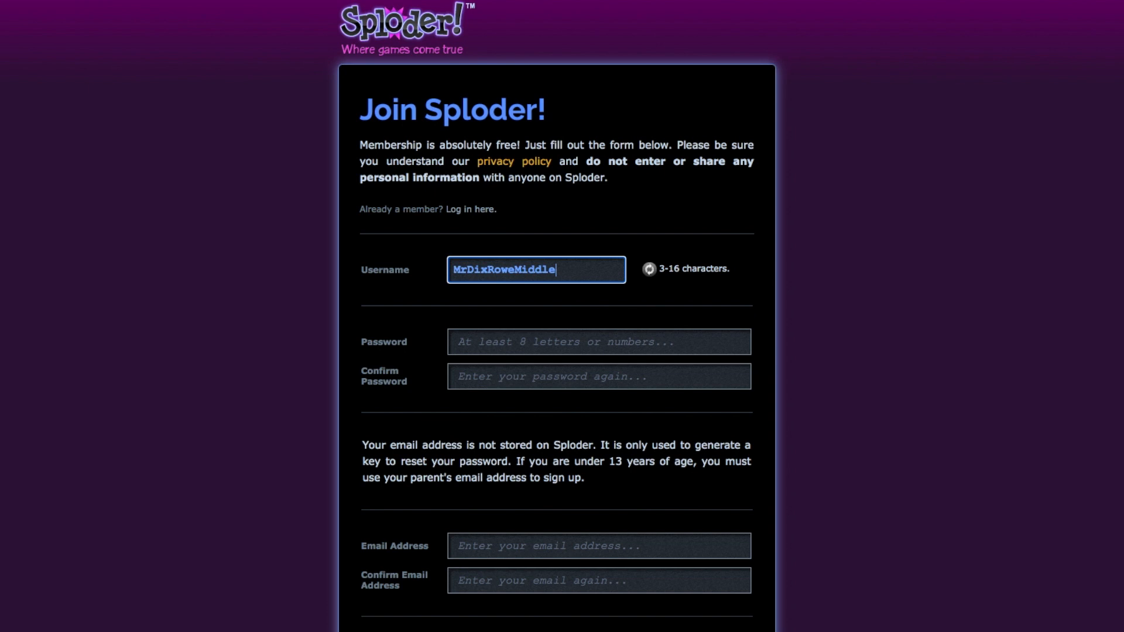
# Enter the account password and repeat it in the password confirmation field
pyautogui.press('Tab')
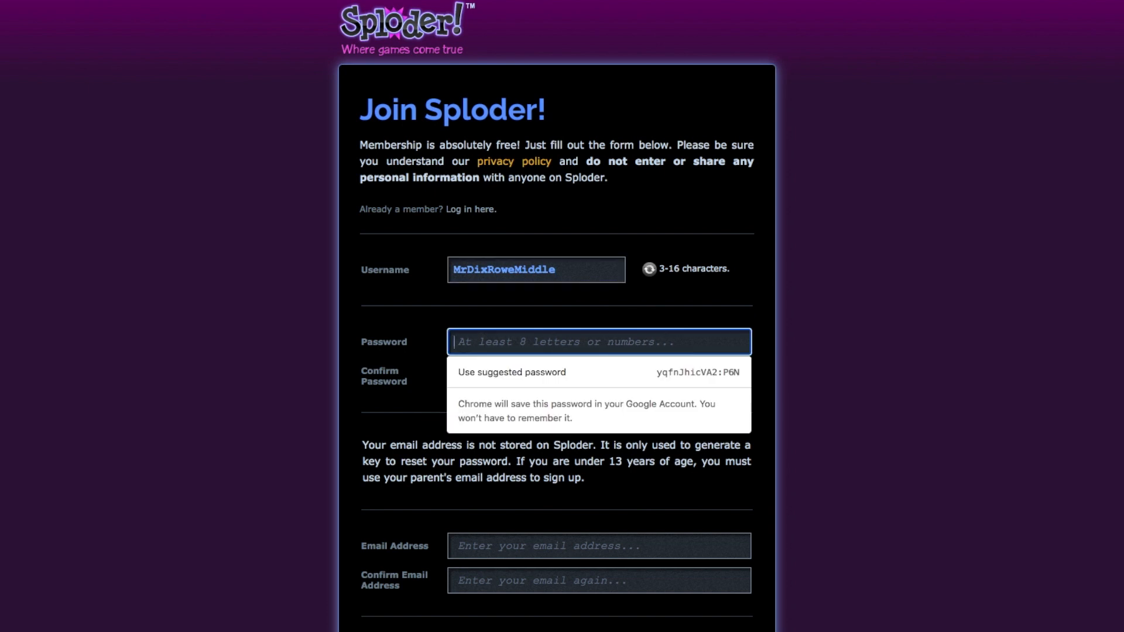
pyautogui.write('••••••••')
pyautogui.press('Tab')
pyautogui.write('•••')
# Fill in the email address and its confirmation with the saved school email suggestion
pyautogui.press('Tab')
pyautogui.write('dixl')
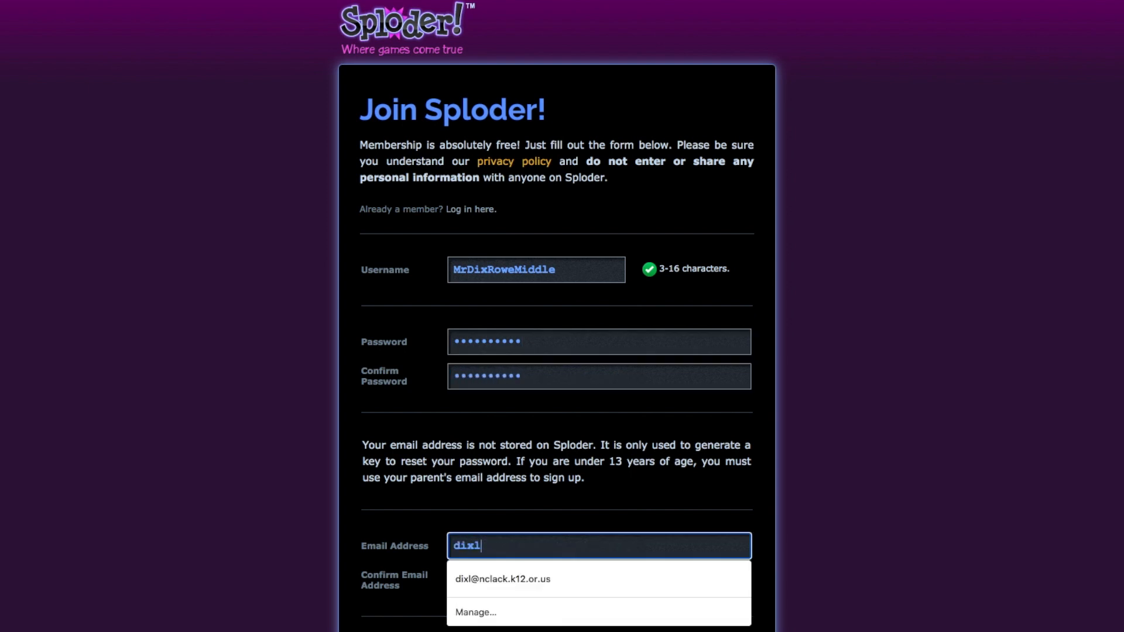
pyautogui.click(513, 580)
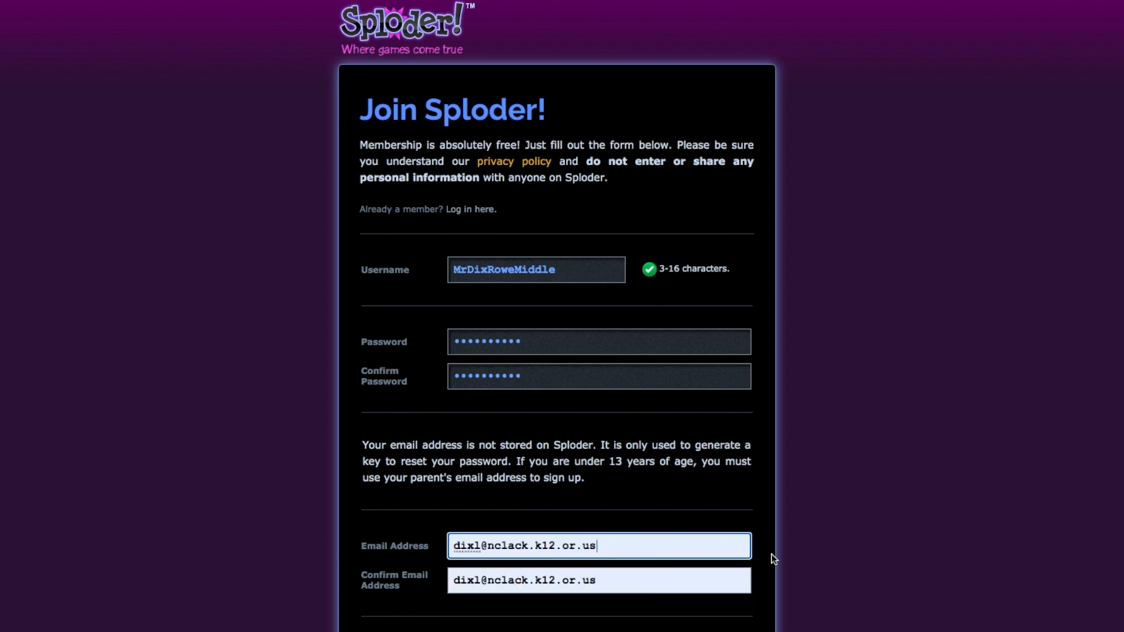
# Accept the terms of service, confirm the "I'm not a robot" check and submit the registration
pyautogui.scroll(-4, 917, 296)
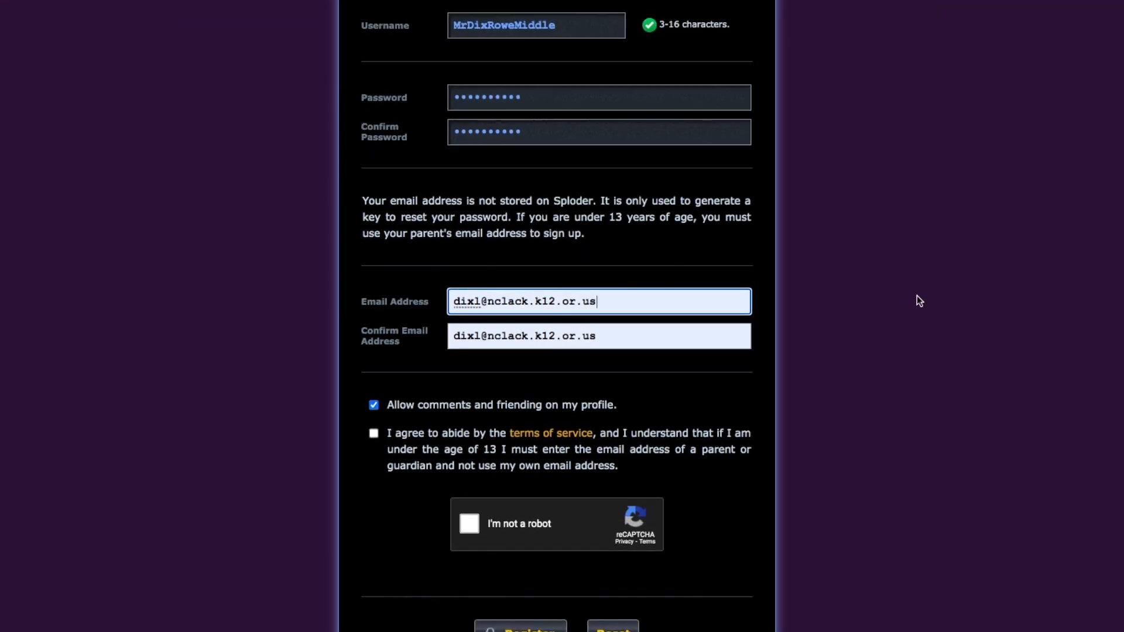
pyautogui.click(373, 433)
pyautogui.click(469, 523)
pyautogui.scroll(-1, 545, 597)
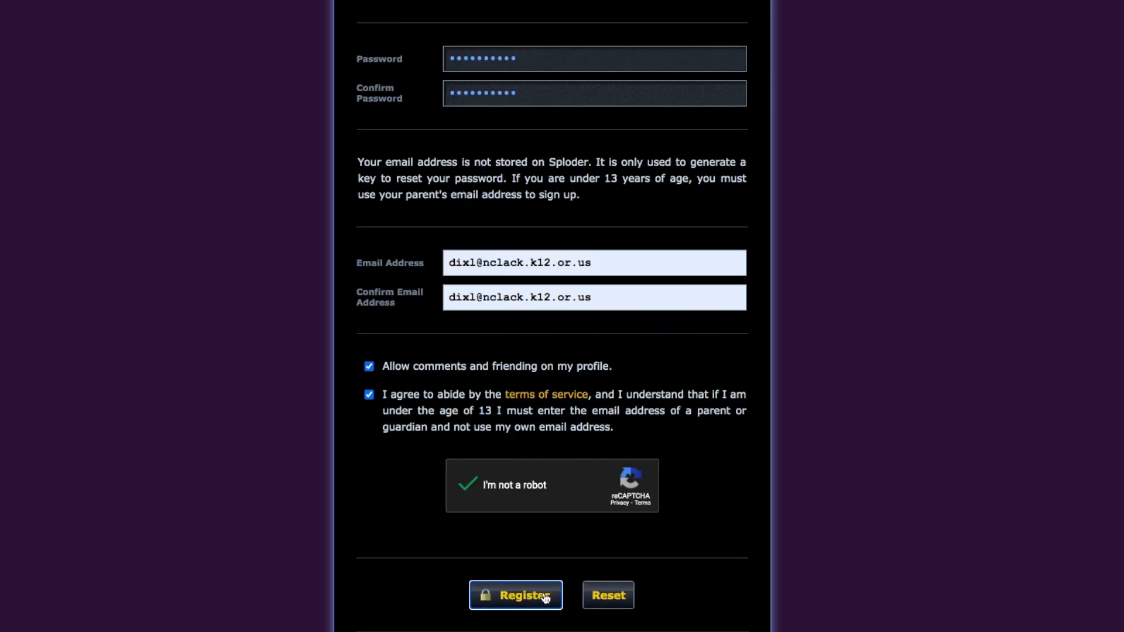
pyautogui.click(545, 597)
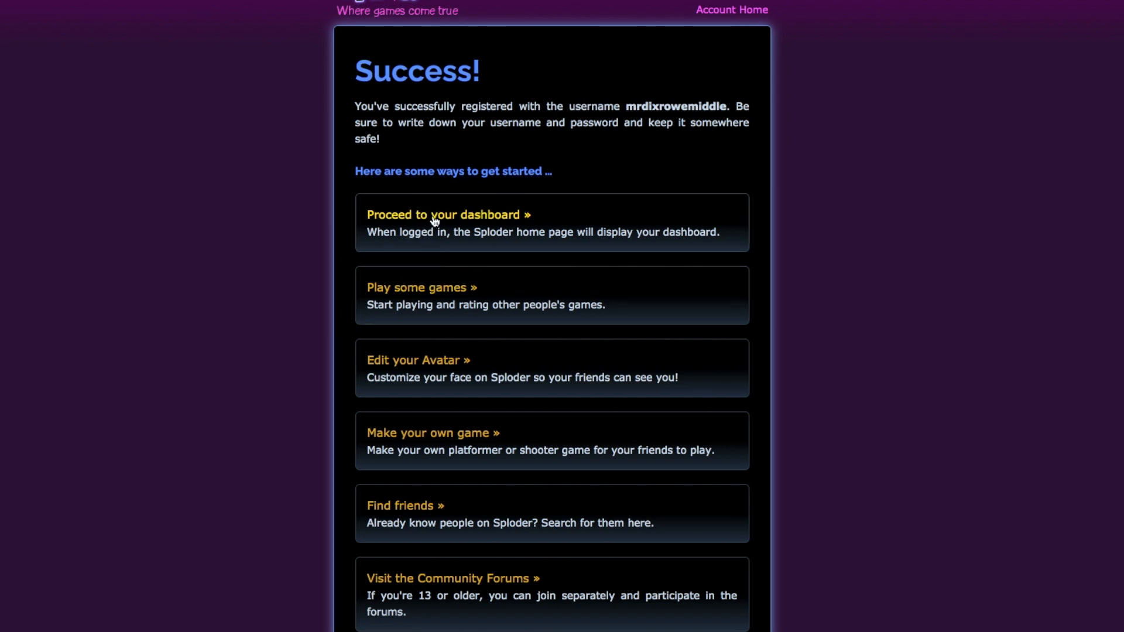
# Go from the registration page to making a game and choose the Retro Arcade game creator
pyautogui.click(450, 436)
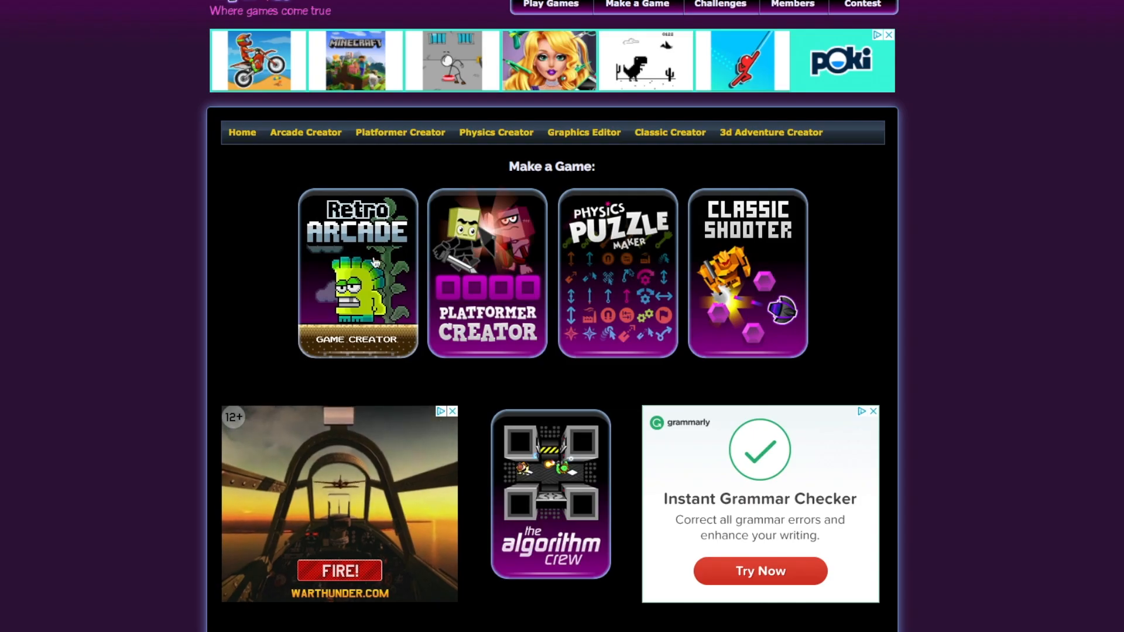
pyautogui.click(334, 256)
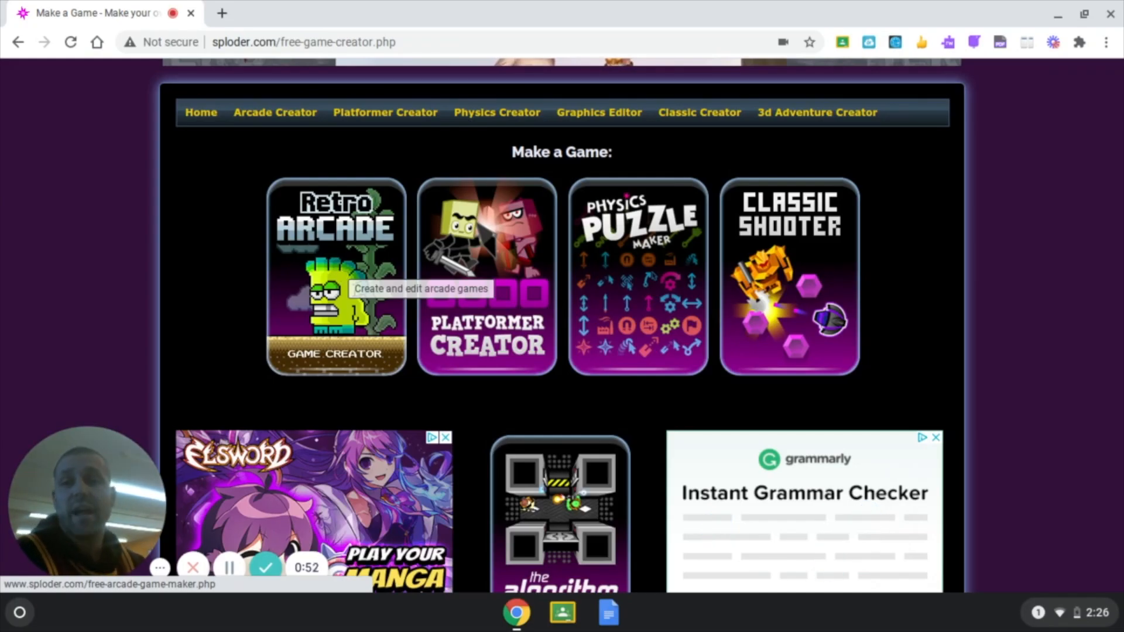
pyautogui.click(343, 274)
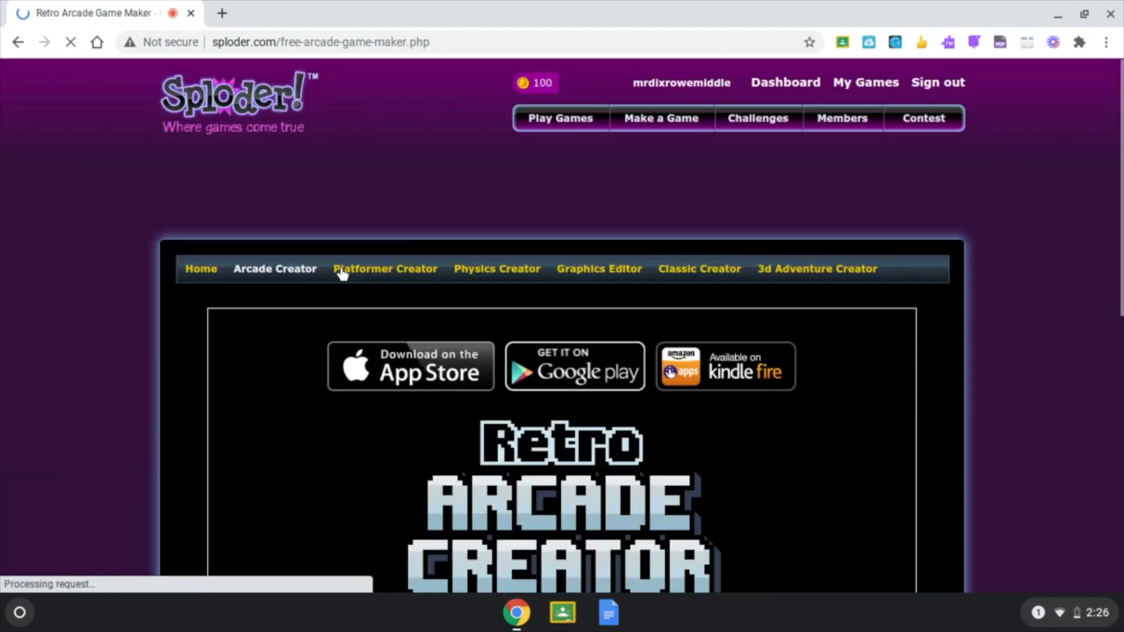
# Try to enable Flash on the Retro Arcade Creator page
pyautogui.scroll(-5, 515, 455)
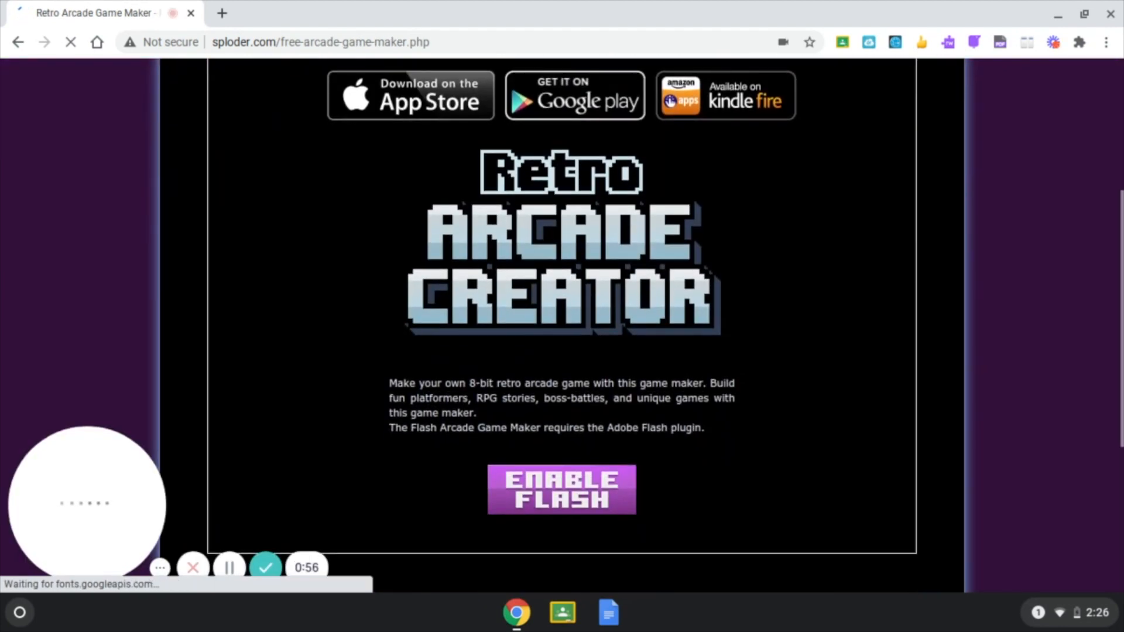
pyautogui.click(537, 495)
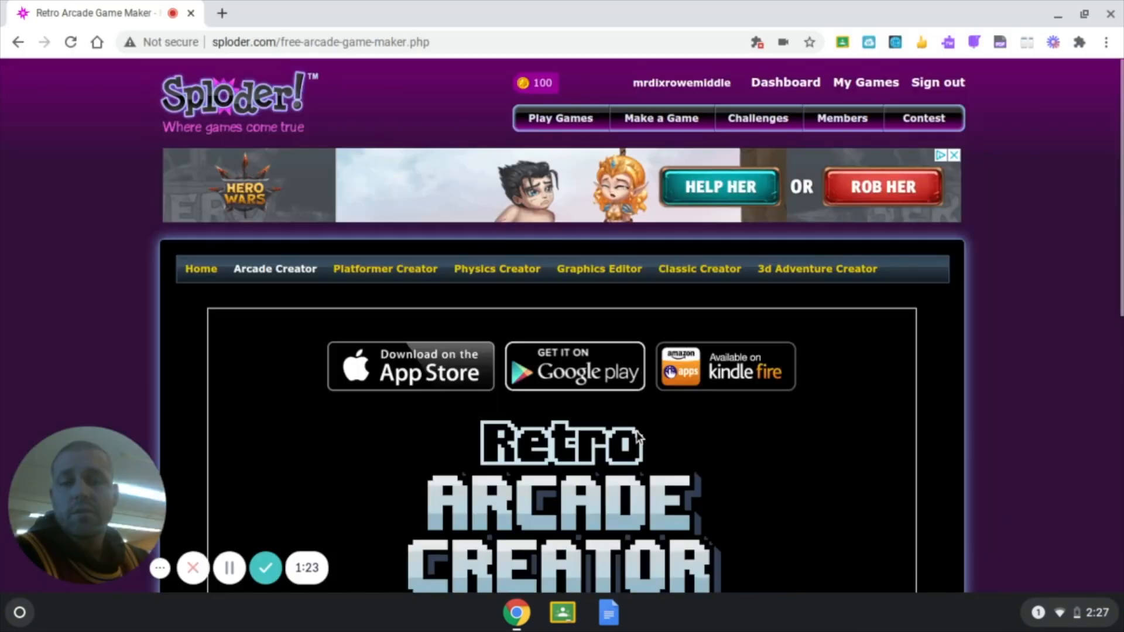
pyautogui.scroll(-5, 561, 322)
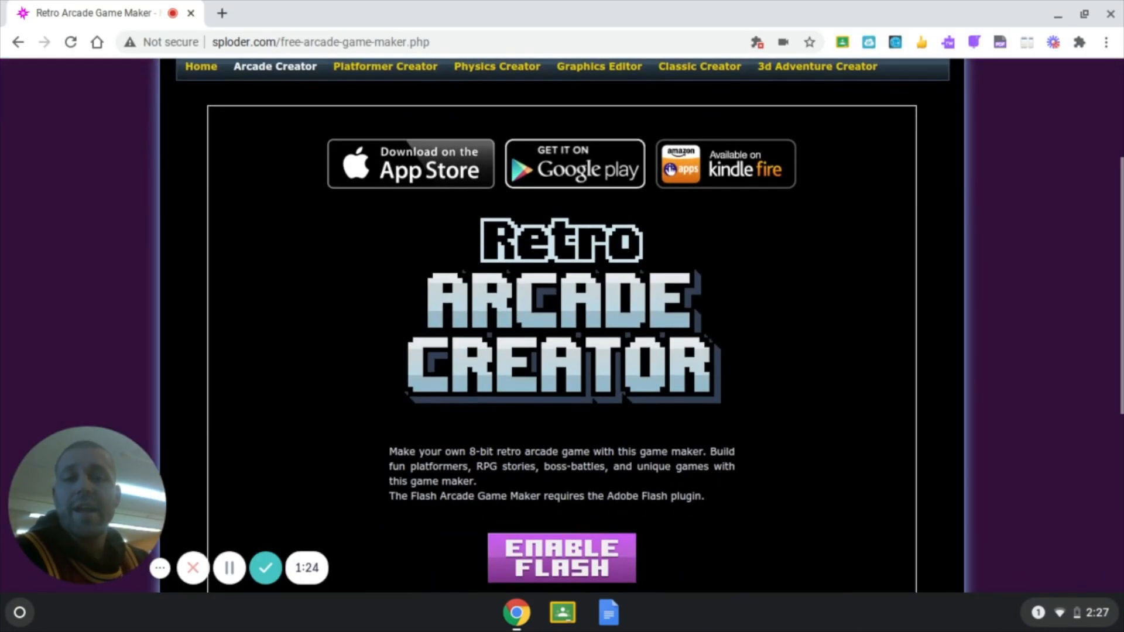
pyautogui.scroll(1, 562, 322)
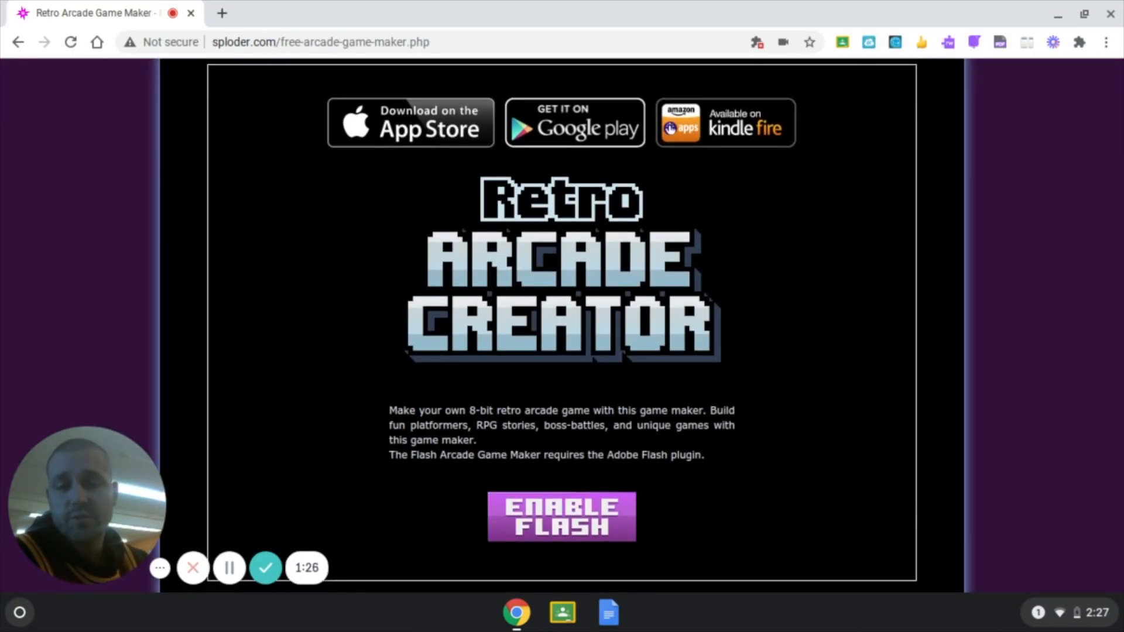
pyautogui.scroll(-1, 562, 322)
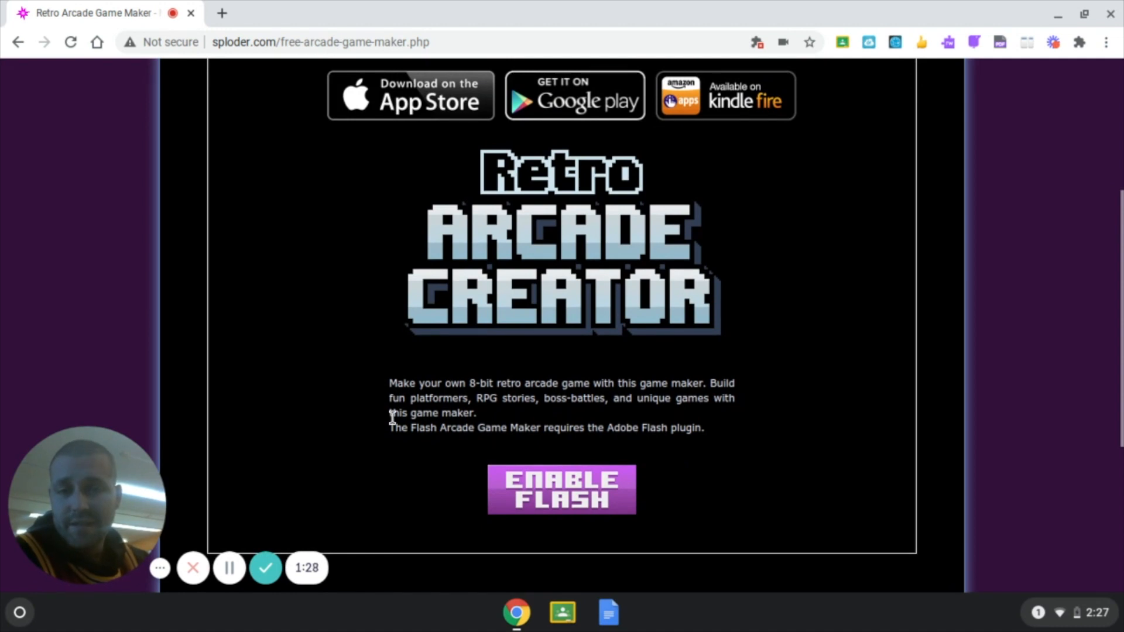
# Open the browser's Flash settings from the blocked-Flash notice and stop blocking sites from running Flash
pyautogui.scroll(3, 465, 371)
pyautogui.scroll(2, 465, 371)
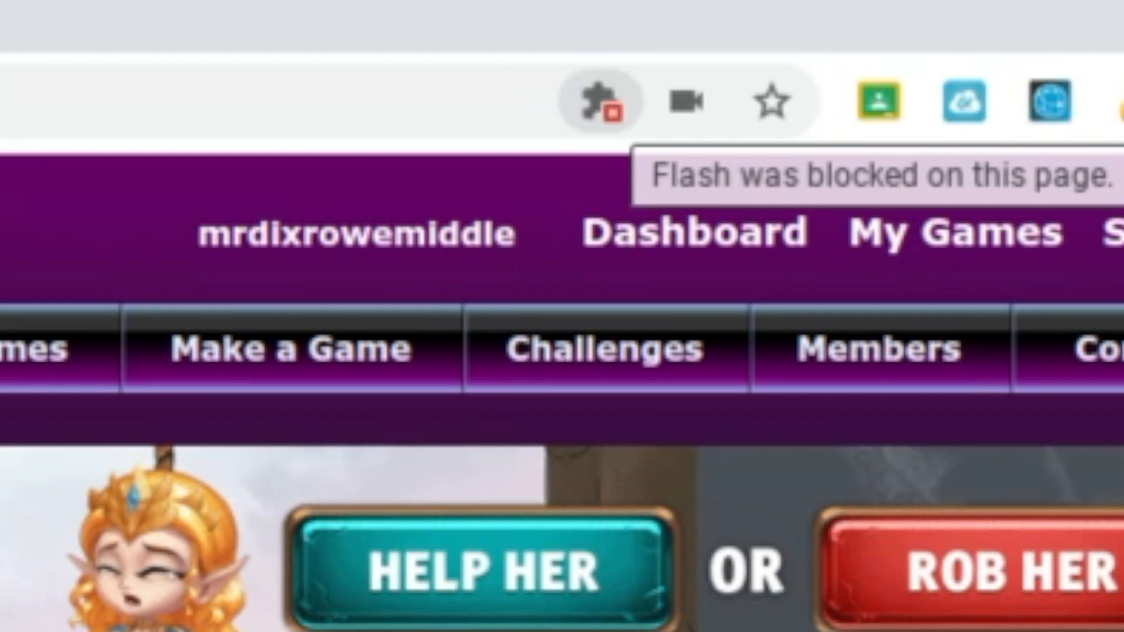
pyautogui.click(602, 117)
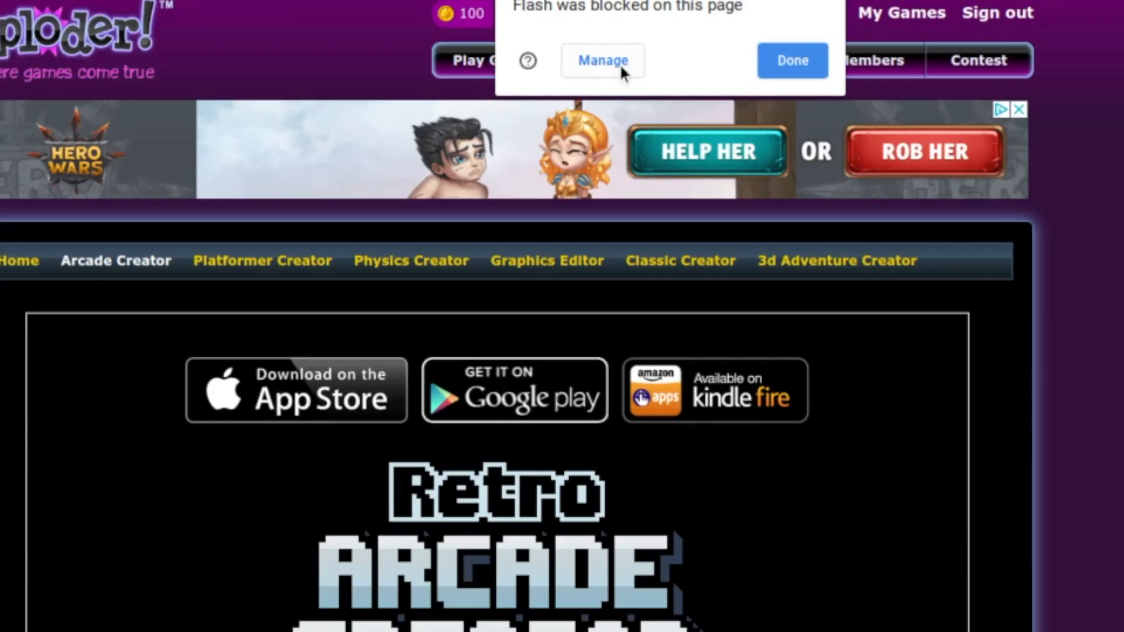
pyautogui.click(603, 61)
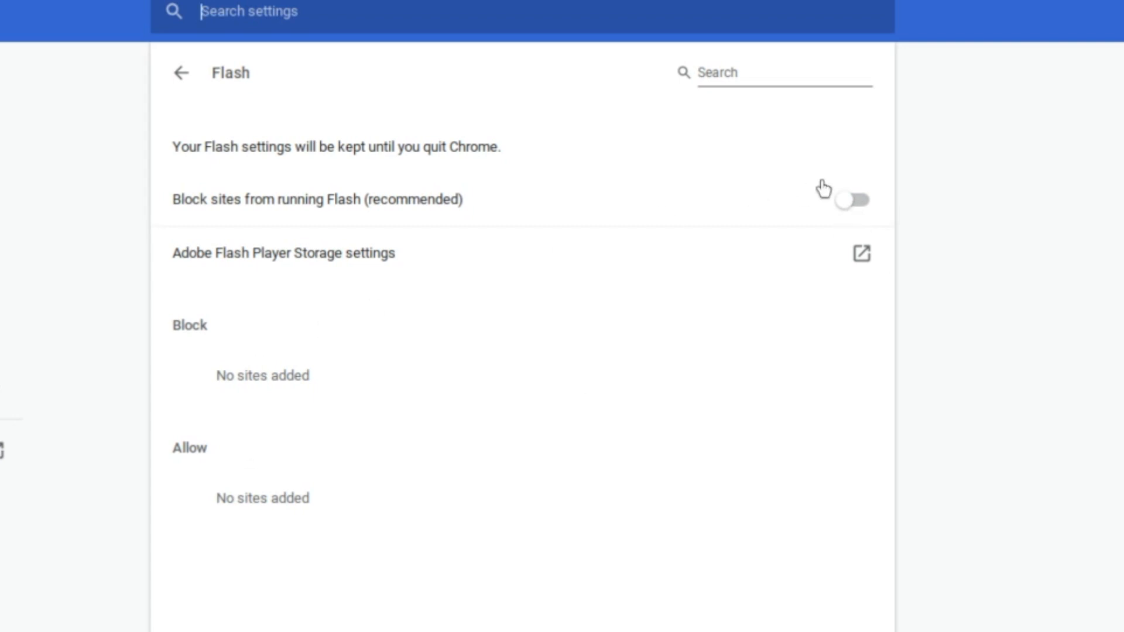
pyautogui.click(843, 204)
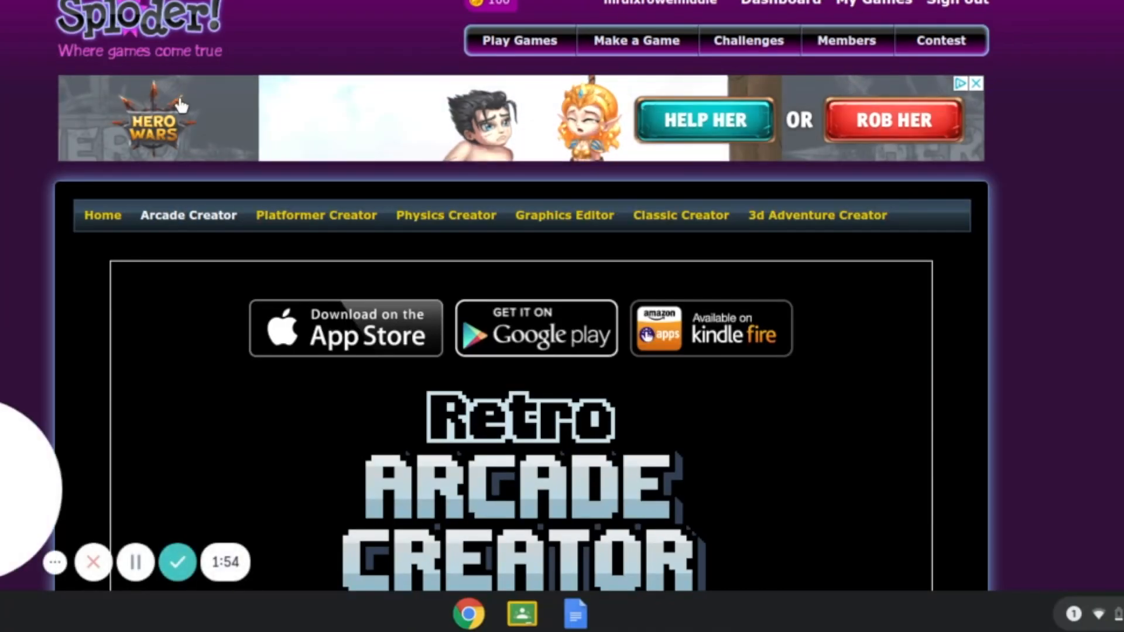
# Enable Flash on the Retro Arcade Creator page, allow the site to run it and reload the page
pyautogui.scroll(-6, 233, 272)
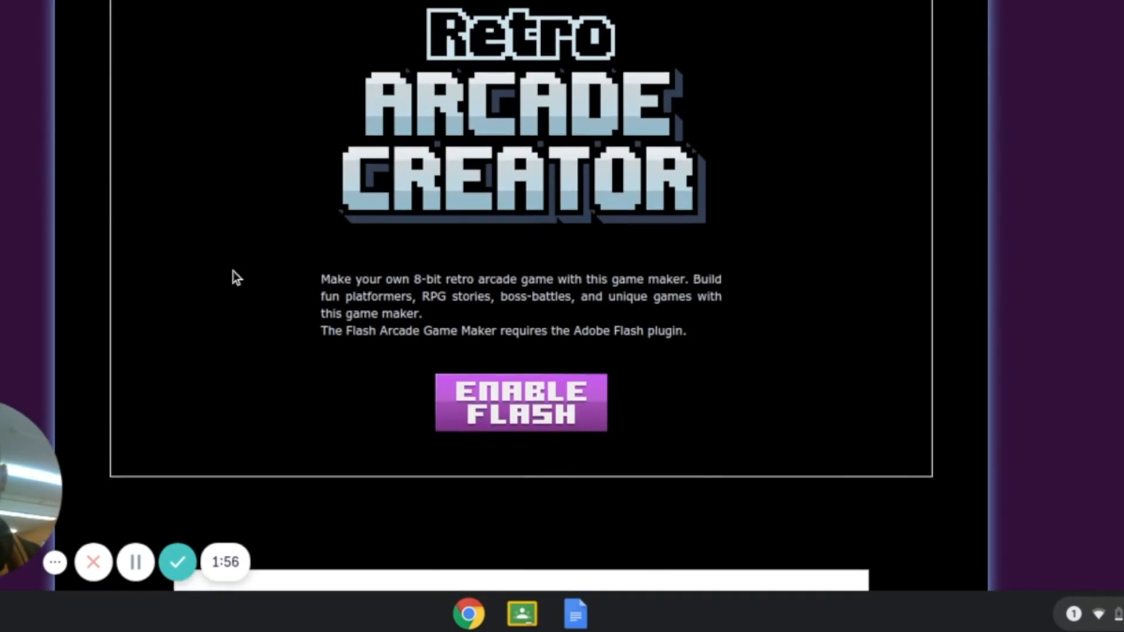
pyautogui.click(481, 435)
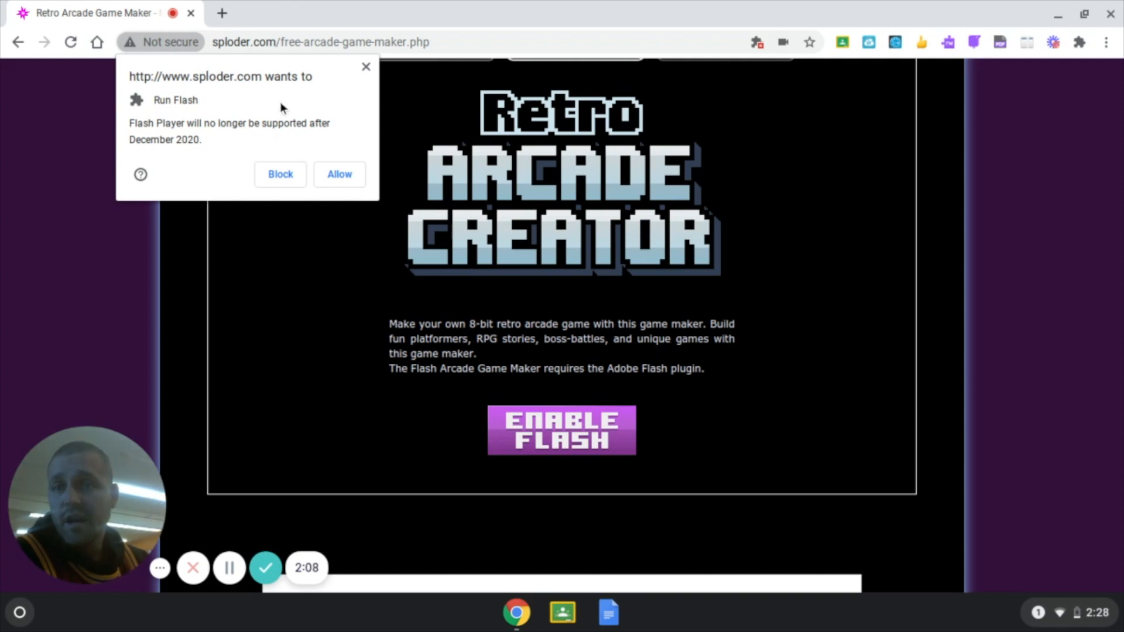
pyautogui.click(329, 174)
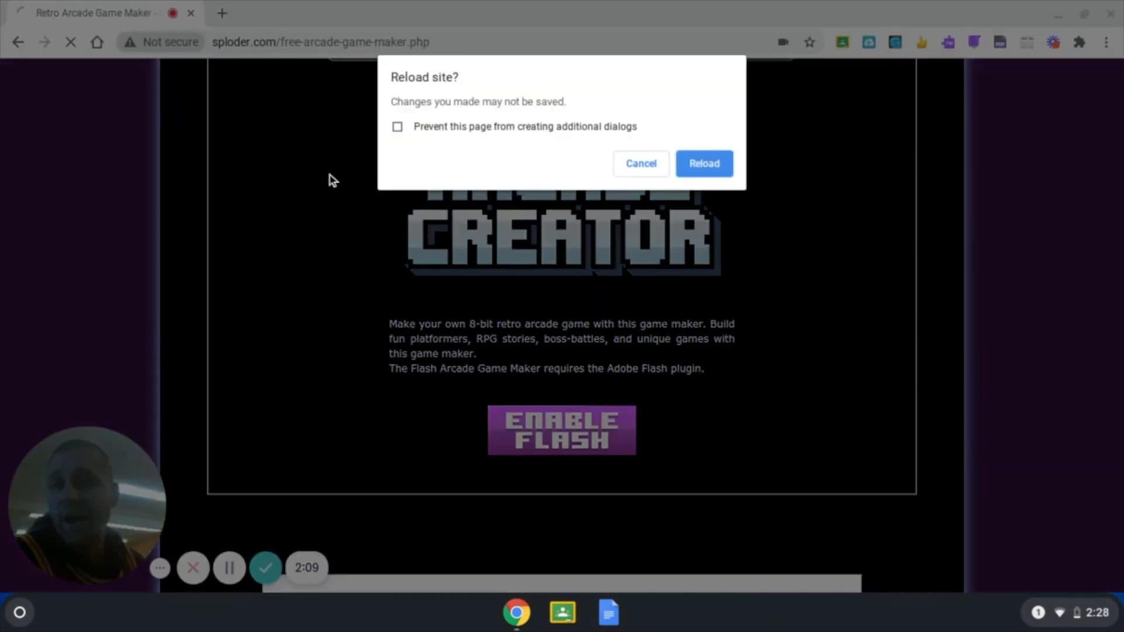
pyautogui.click(709, 165)
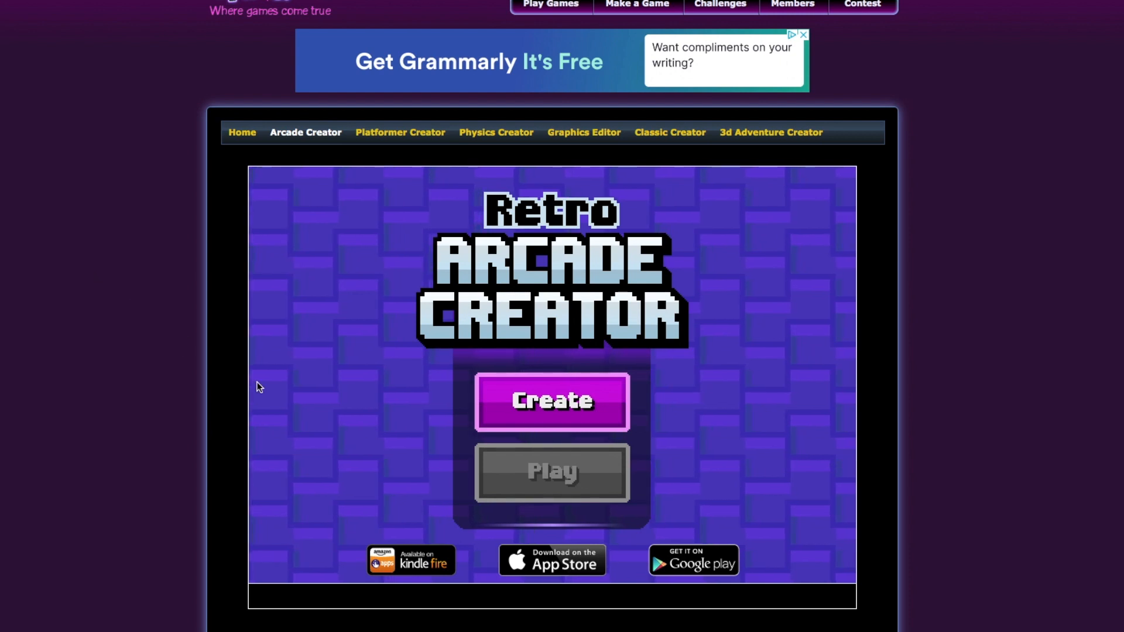
# Start creating a new arcade game project and add its first level
pyautogui.click(567, 402)
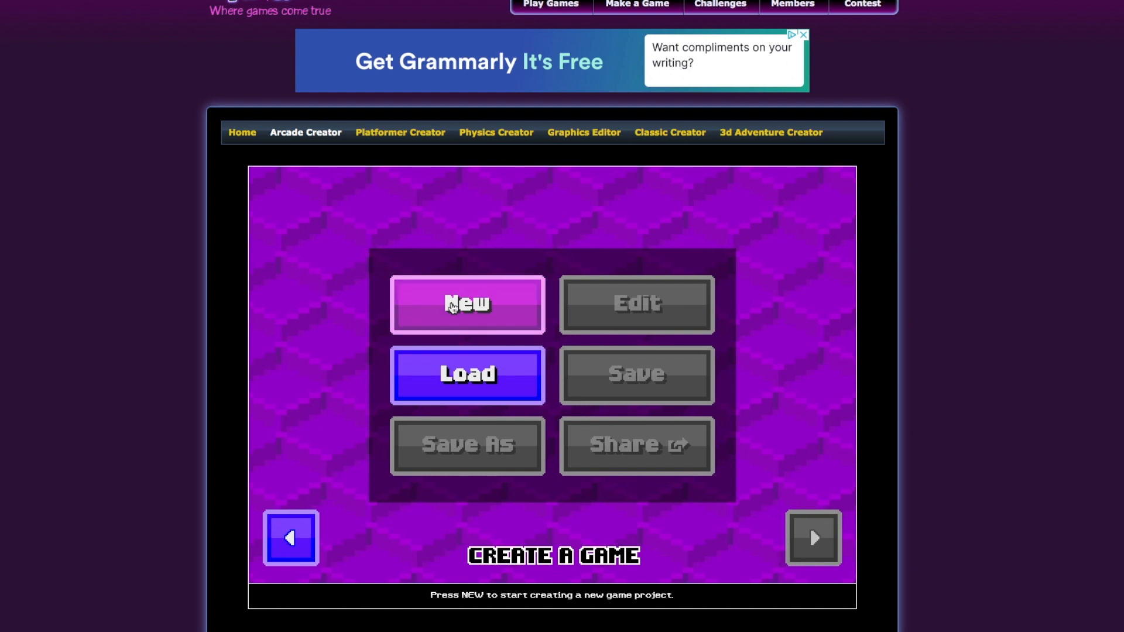
pyautogui.click(453, 303)
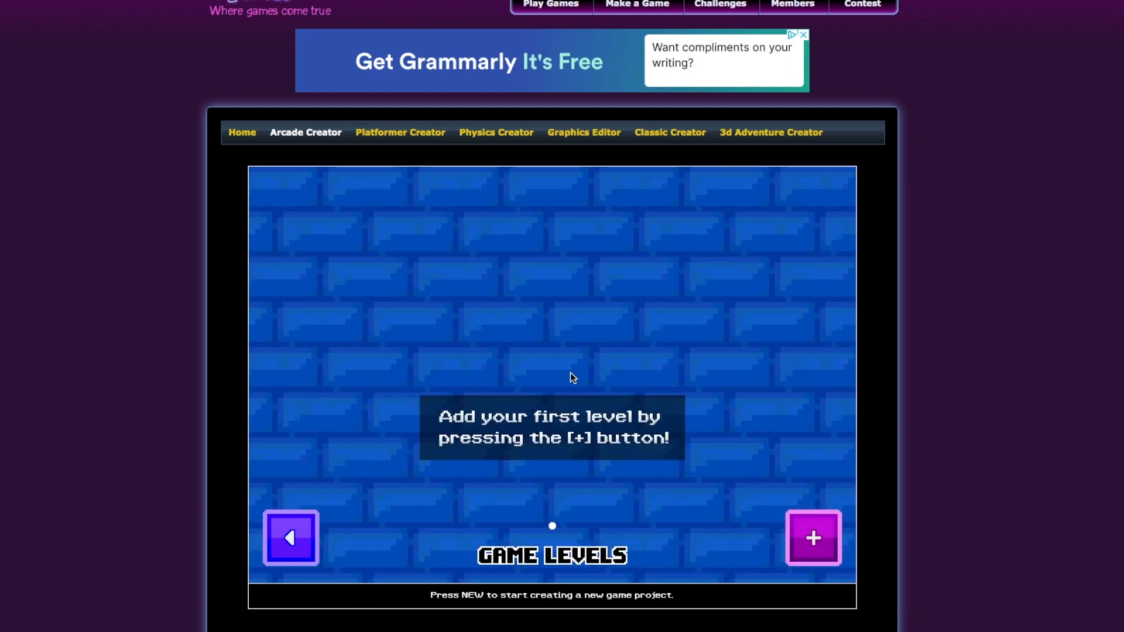
pyautogui.click(825, 534)
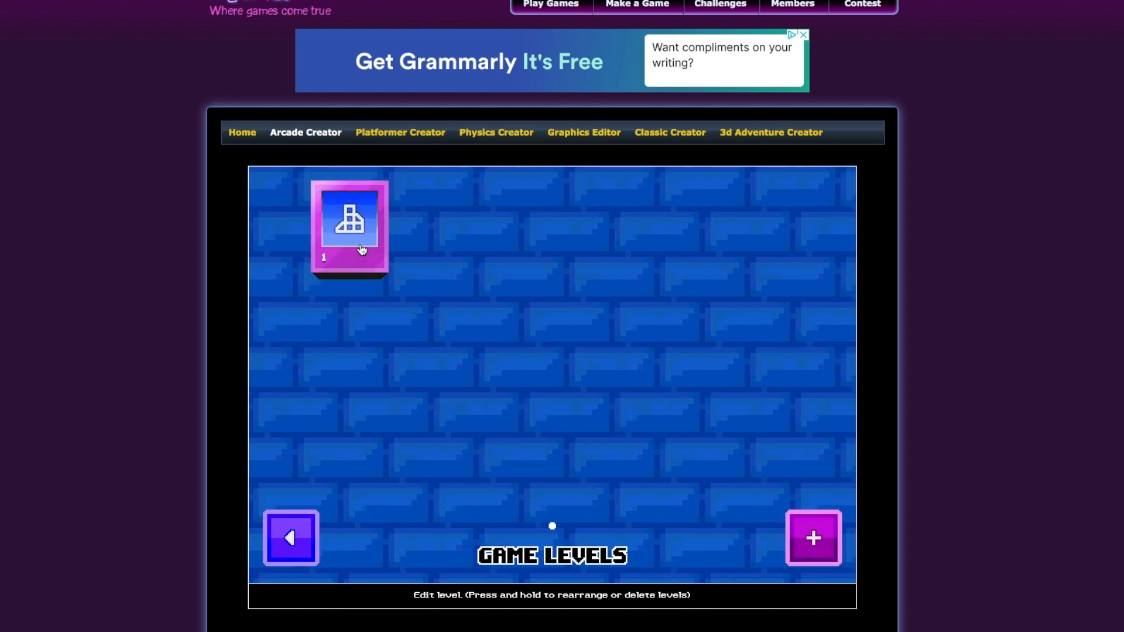
# Open level 1 for editing and create a stage of the Forest World type
pyautogui.click(331, 223)
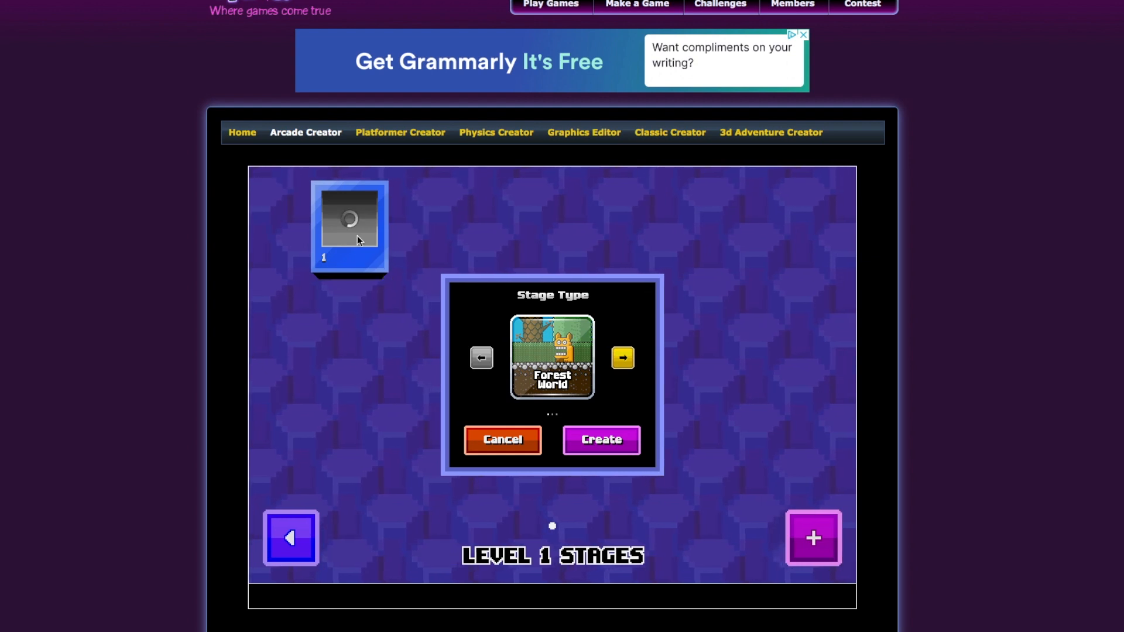
pyautogui.click(623, 357)
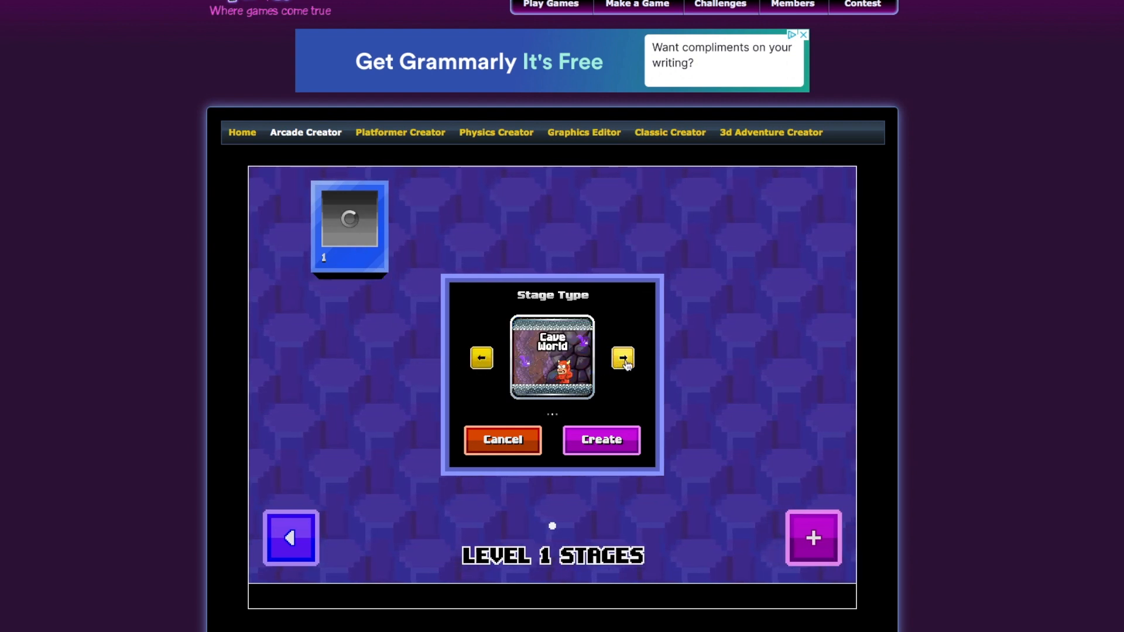
pyautogui.click(482, 358)
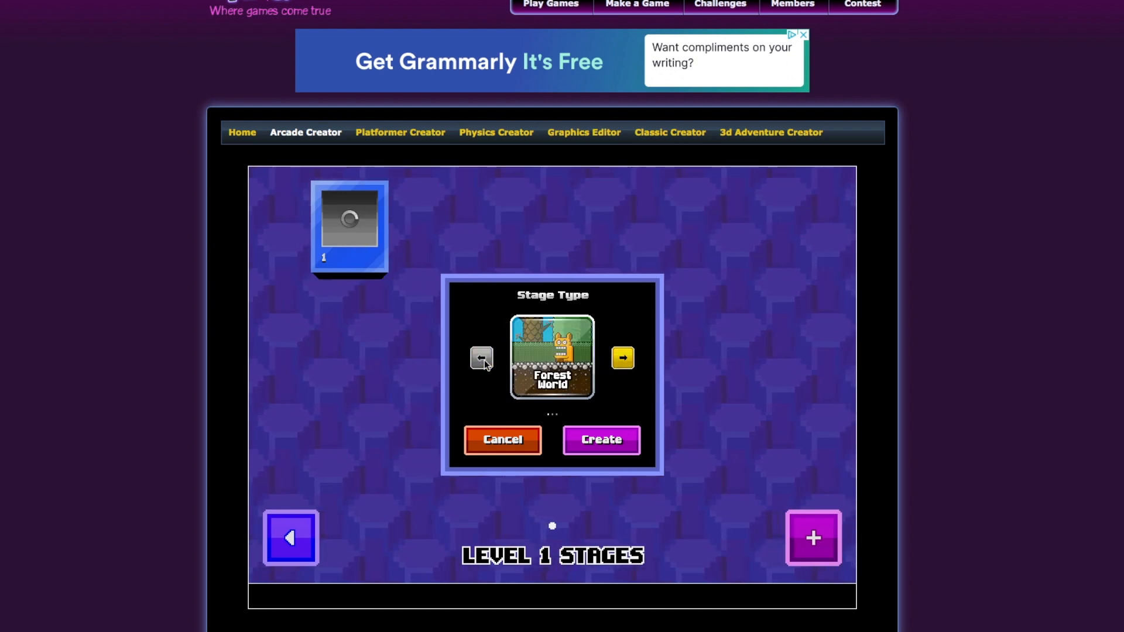
pyautogui.click(602, 440)
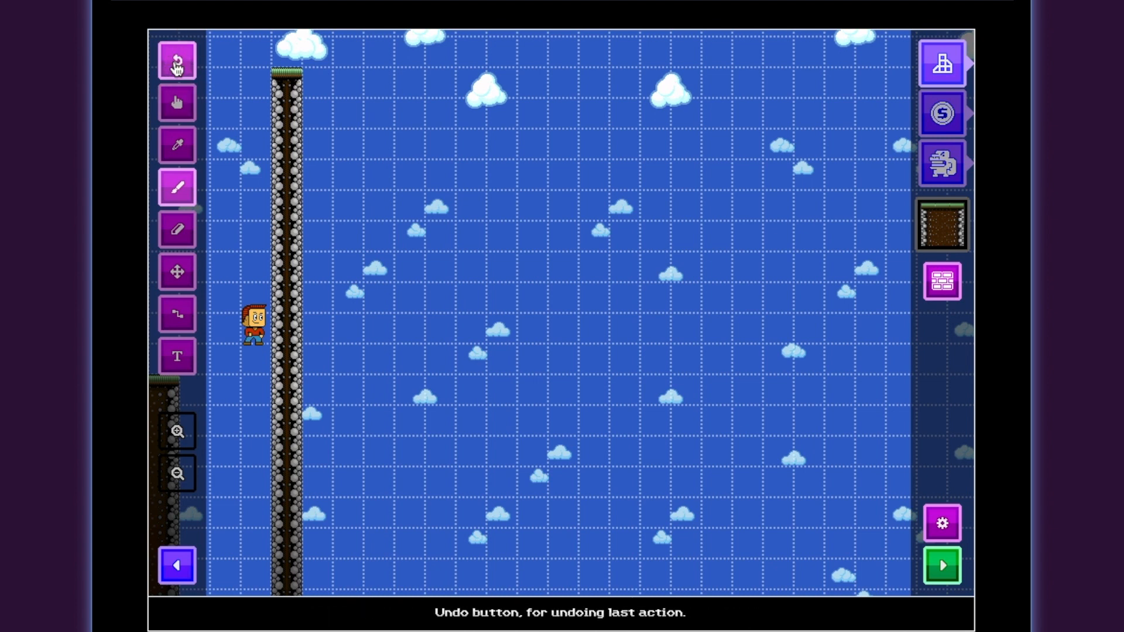
# Undo the narrow land column beside the player, and try drawing another land section and undo it too
pyautogui.click(179, 66)
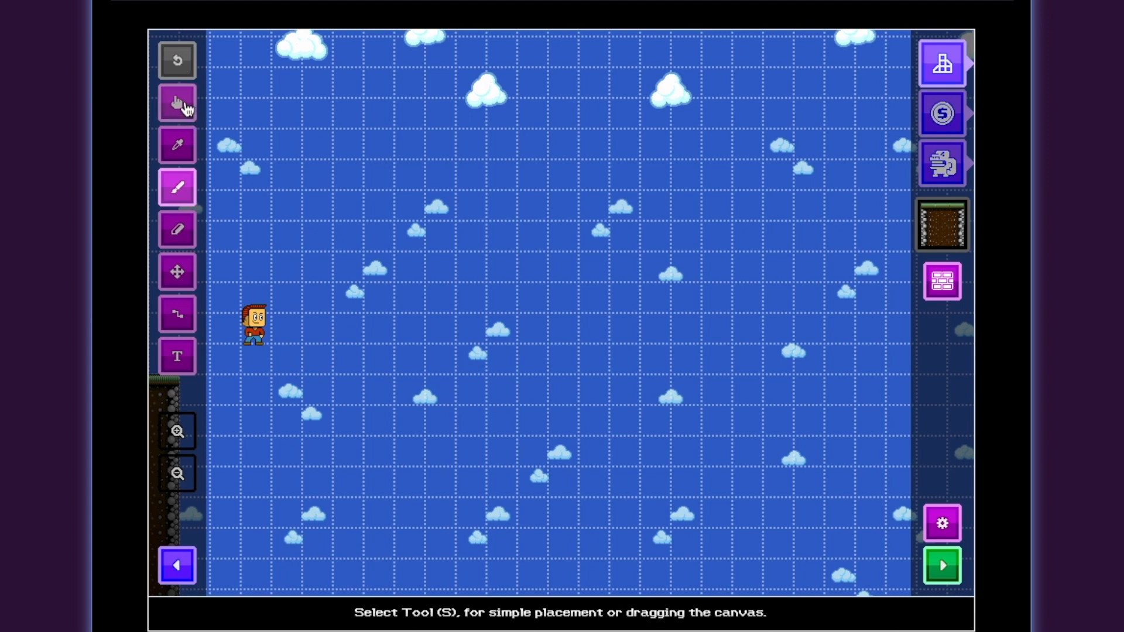
pyautogui.moveTo(333, 310)
pyautogui.mouseDown()
pyautogui.moveTo(601, 364)
pyautogui.moveTo(831, 252)
pyautogui.moveTo(467, 133)
pyautogui.moveTo(375, 199)
pyautogui.moveTo(313, 535)
pyautogui.moveTo(234, 377)
pyautogui.mouseUp()
pyautogui.click(179, 67)
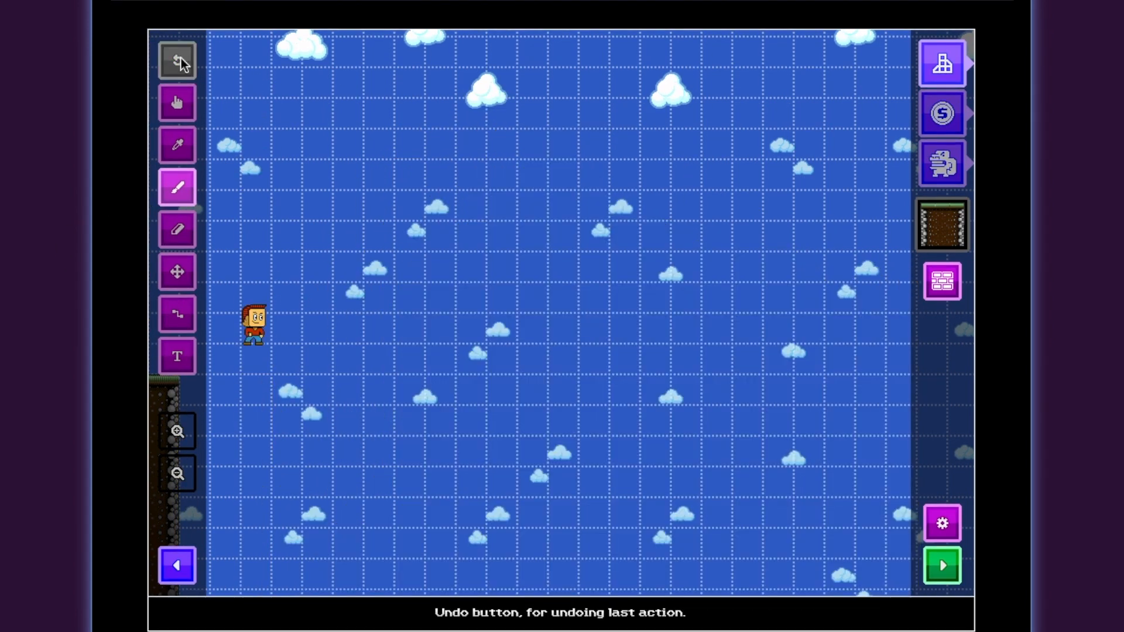
# Draw three separate land sections across the stage and undo all of them
pyautogui.moveTo(247, 432); pyautogui.dragTo(389, 429)
pyautogui.moveTo(531, 387); pyautogui.dragTo(596, 239)
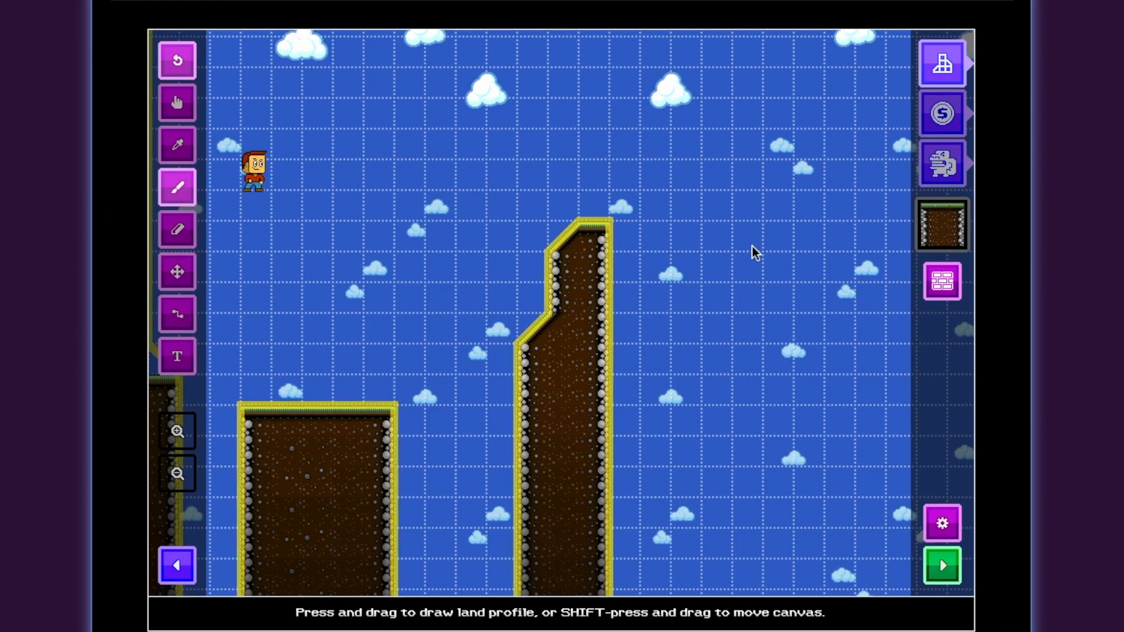
pyautogui.moveTo(748, 245); pyautogui.dragTo(807, 378)
pyautogui.click(180, 67)
pyautogui.click(180, 67)
pyautogui.click(180, 68)
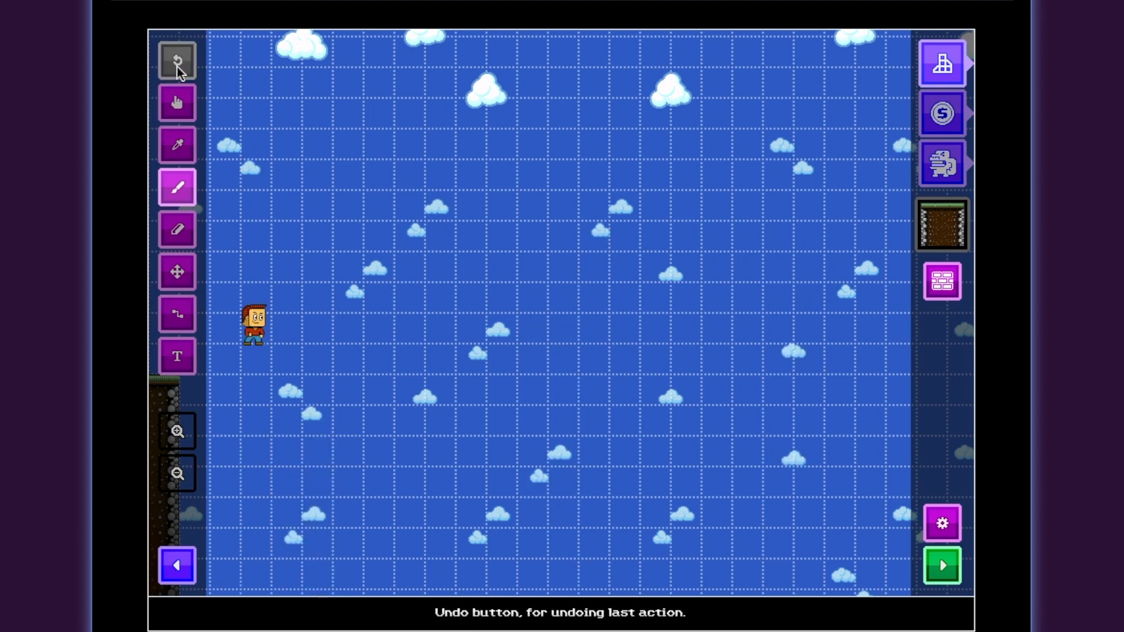
# Draw a wide land section with one downward step below the player, and undo it
pyautogui.click(176, 106)
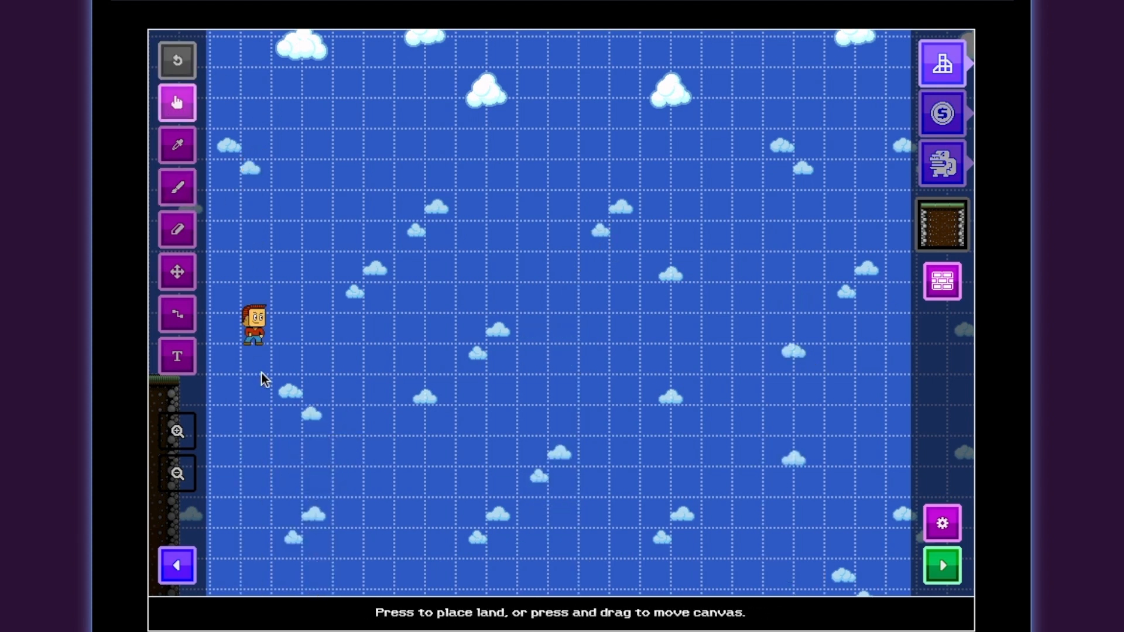
pyautogui.moveTo(274, 338); pyautogui.dragTo(0, 339)
pyautogui.moveTo(599, 313); pyautogui.dragTo(1115, 274)
pyautogui.moveTo(545, 202); pyautogui.dragTo(623, 212)
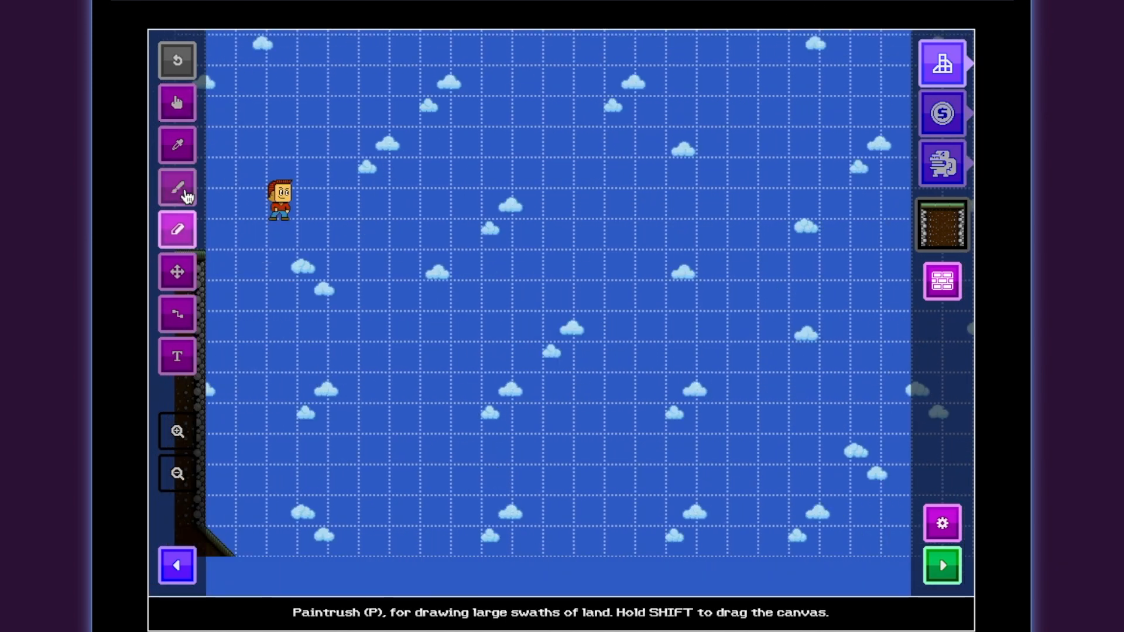
pyautogui.click(185, 193)
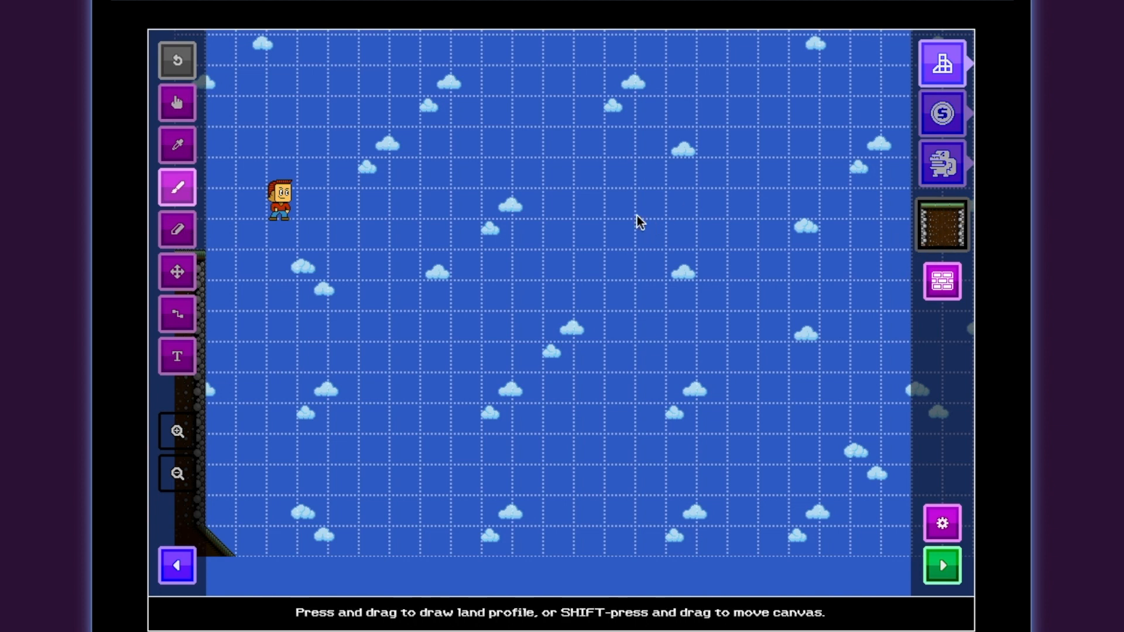
pyautogui.moveTo(283, 316)
pyautogui.mouseDown()
pyautogui.moveTo(697, 359)
pyautogui.moveTo(847, 361)
pyautogui.mouseUp()
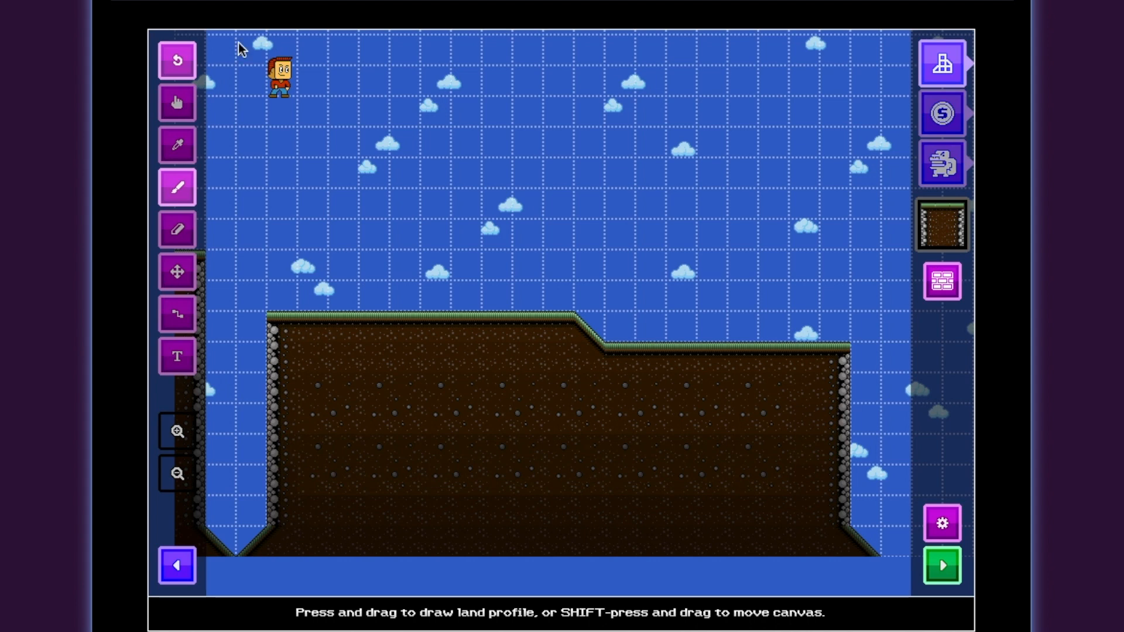
pyautogui.click(177, 60)
# Draw a shorter land section with two downward steps beneath the player, and erase the whole section
pyautogui.click(177, 229)
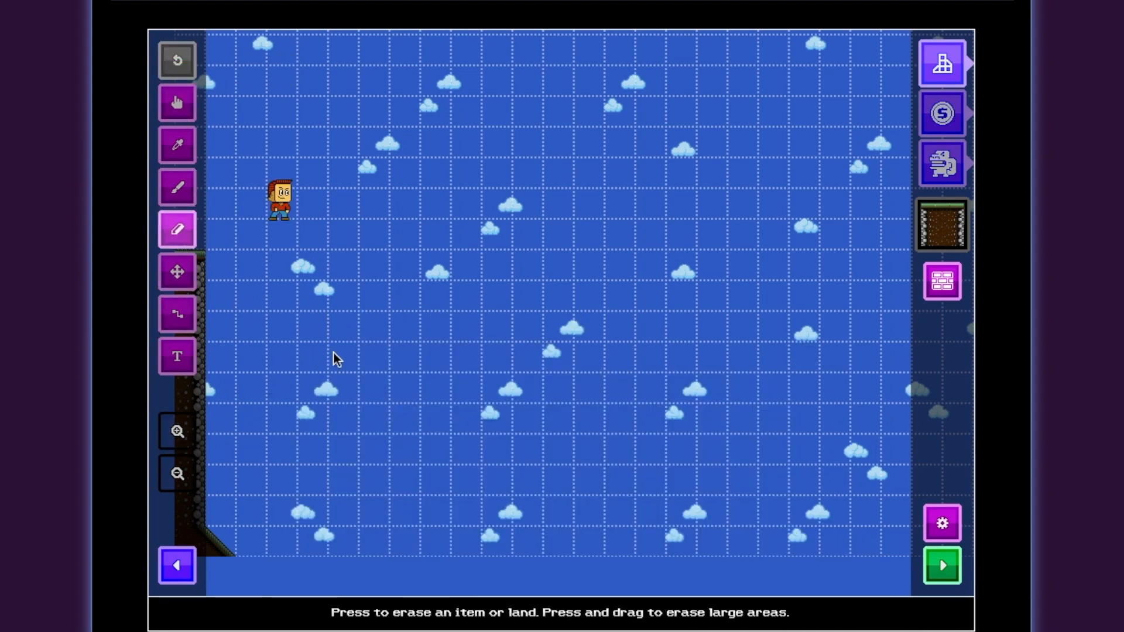
pyautogui.click(179, 187)
pyautogui.moveTo(292, 297); pyautogui.dragTo(588, 349)
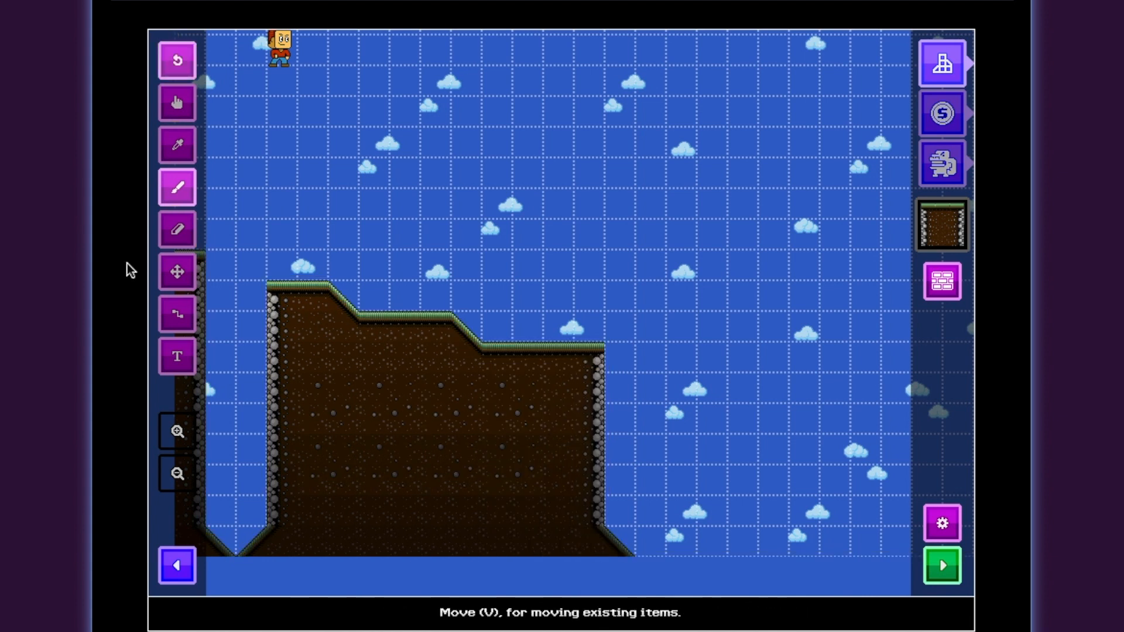
pyautogui.click(189, 227)
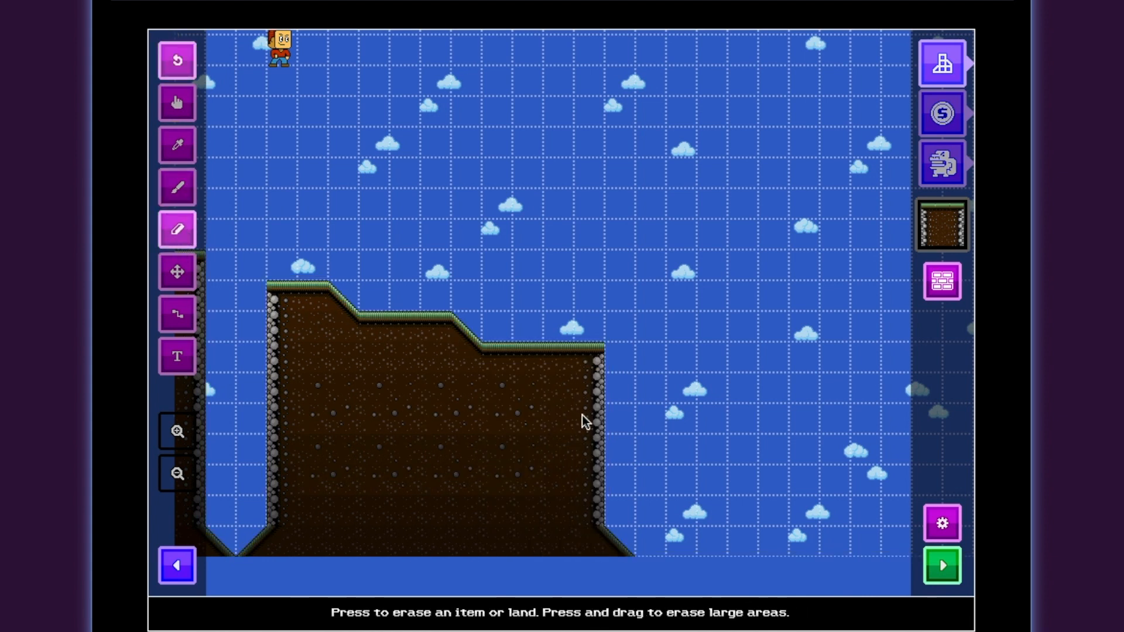
pyautogui.moveTo(575, 382); pyautogui.dragTo(520, 366)
pyautogui.moveTo(595, 432)
pyautogui.mouseDown()
pyautogui.moveTo(542, 519)
pyautogui.moveTo(561, 571)
pyautogui.moveTo(605, 567)
pyautogui.mouseUp()
# Reposition the player character right beside the existing ground column, level with its grass surface
pyautogui.click(178, 270)
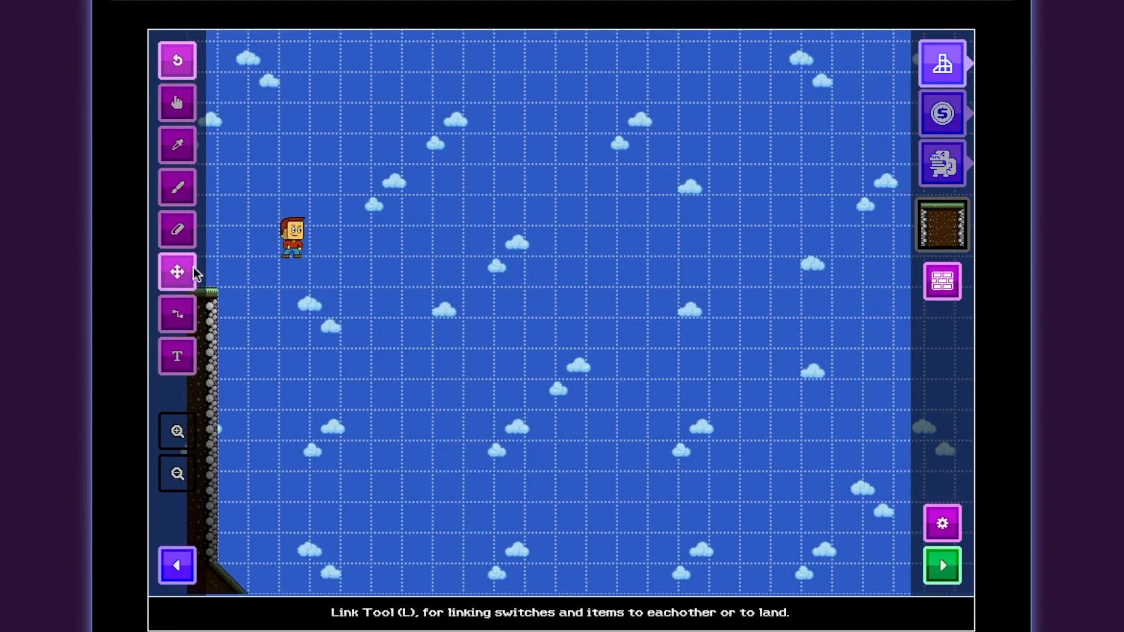
pyautogui.moveTo(293, 240); pyautogui.dragTo(321, 224)
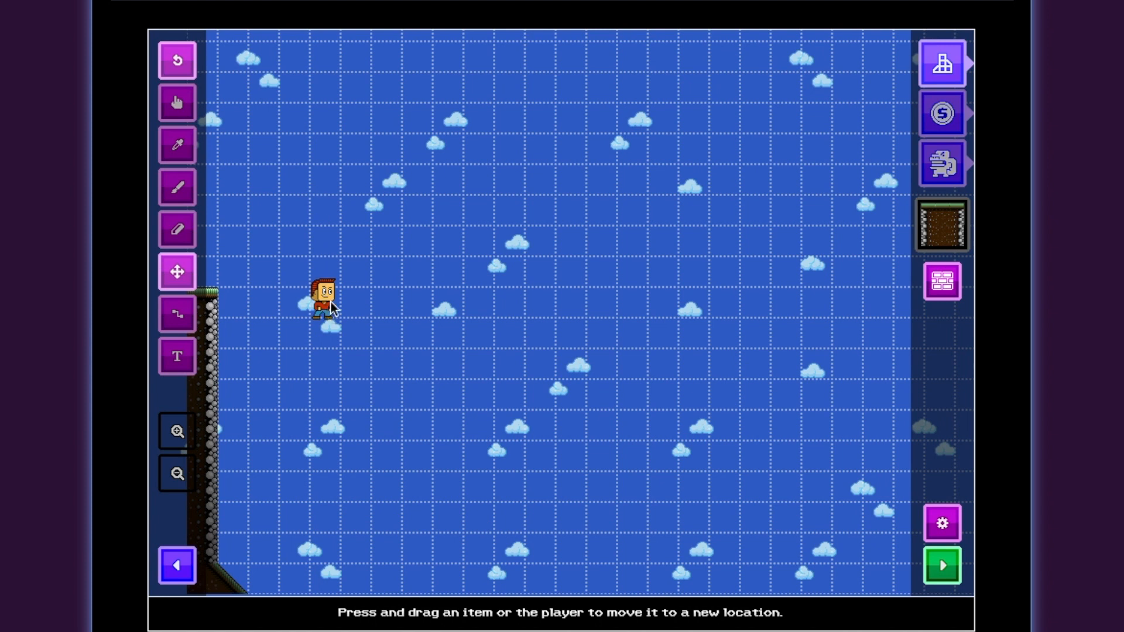
pyautogui.moveTo(534, 265); pyautogui.dragTo(332, 226)
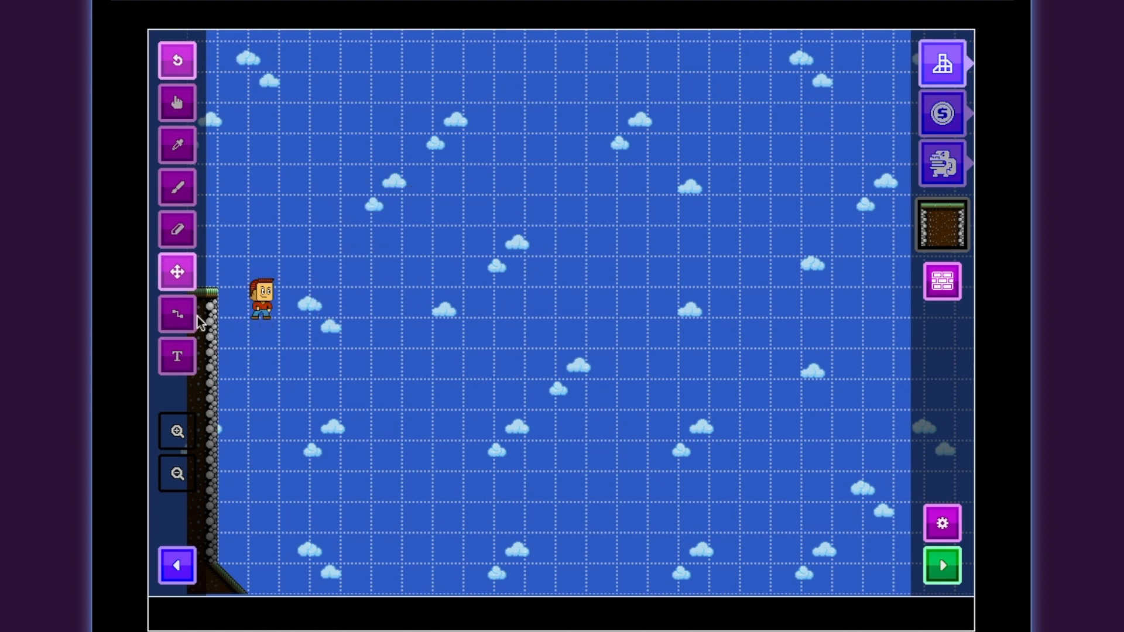
pyautogui.click(176, 313)
pyautogui.click(178, 354)
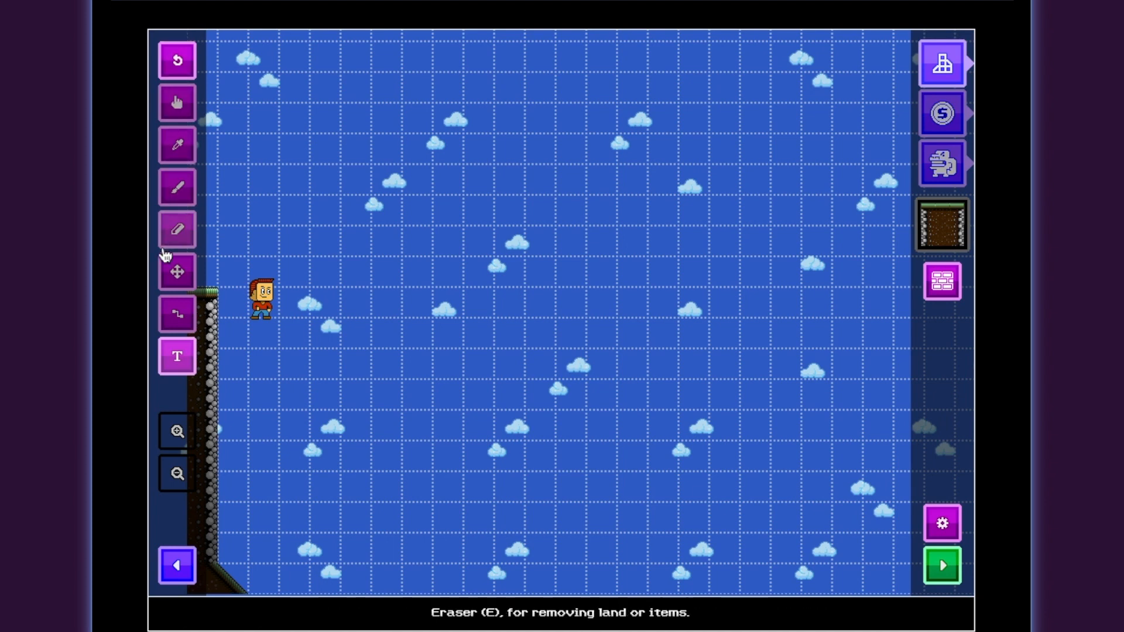
pyautogui.click(178, 103)
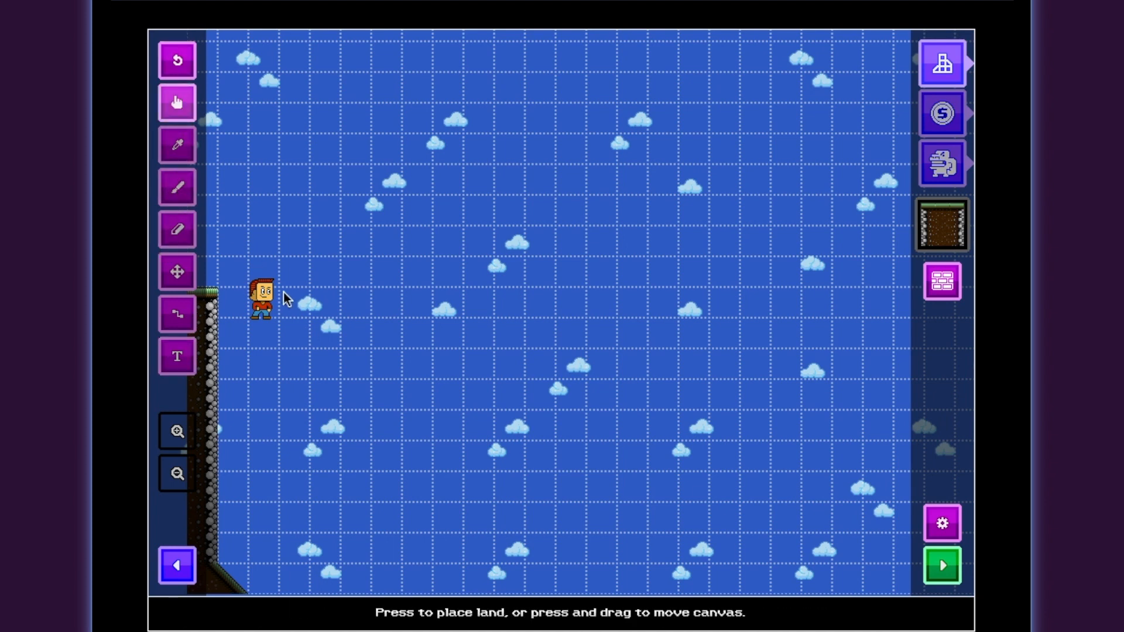
pyautogui.moveTo(265, 301); pyautogui.dragTo(270, 329)
pyautogui.click(177, 271)
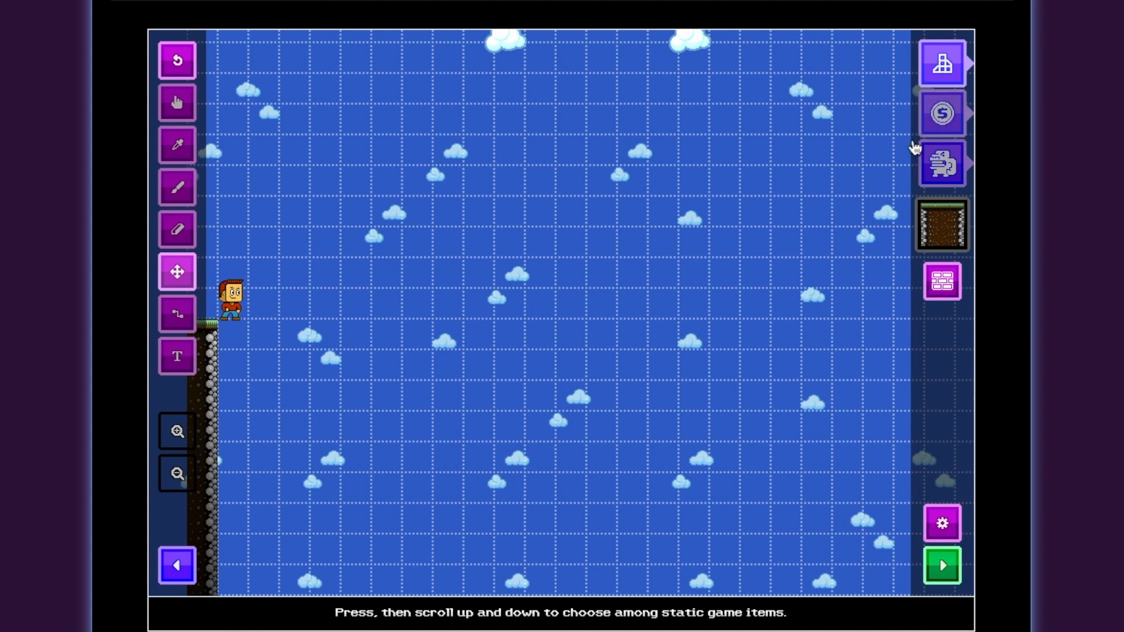
# Browse the static Ground and Scenery items, cycling through the ground variants and returning to the grass-topped one
pyautogui.click(945, 67)
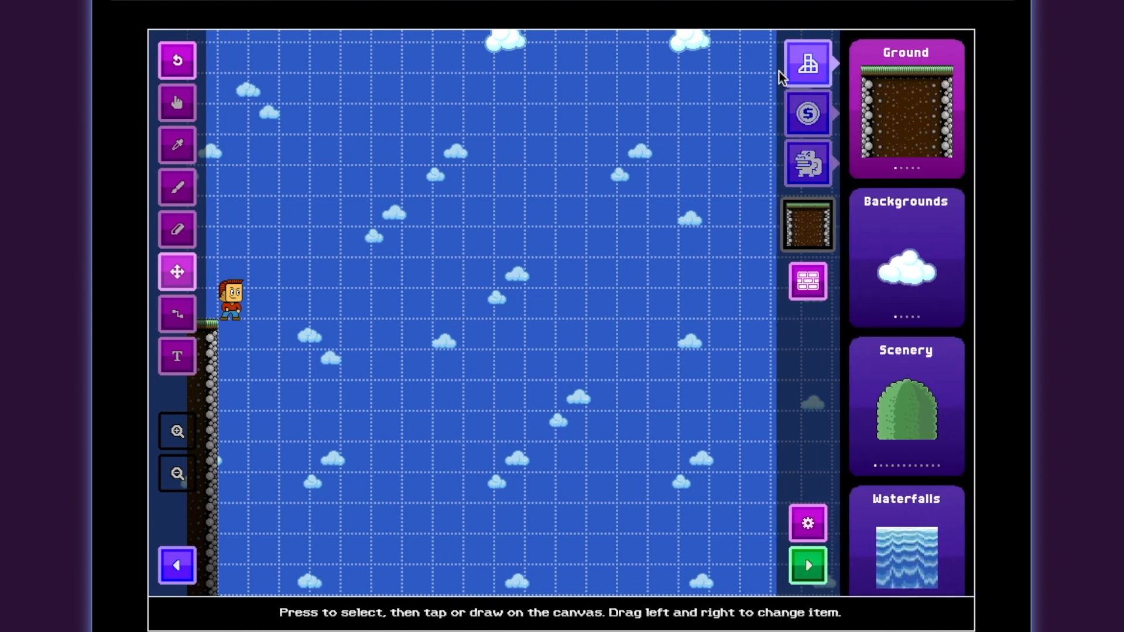
pyautogui.click(910, 127)
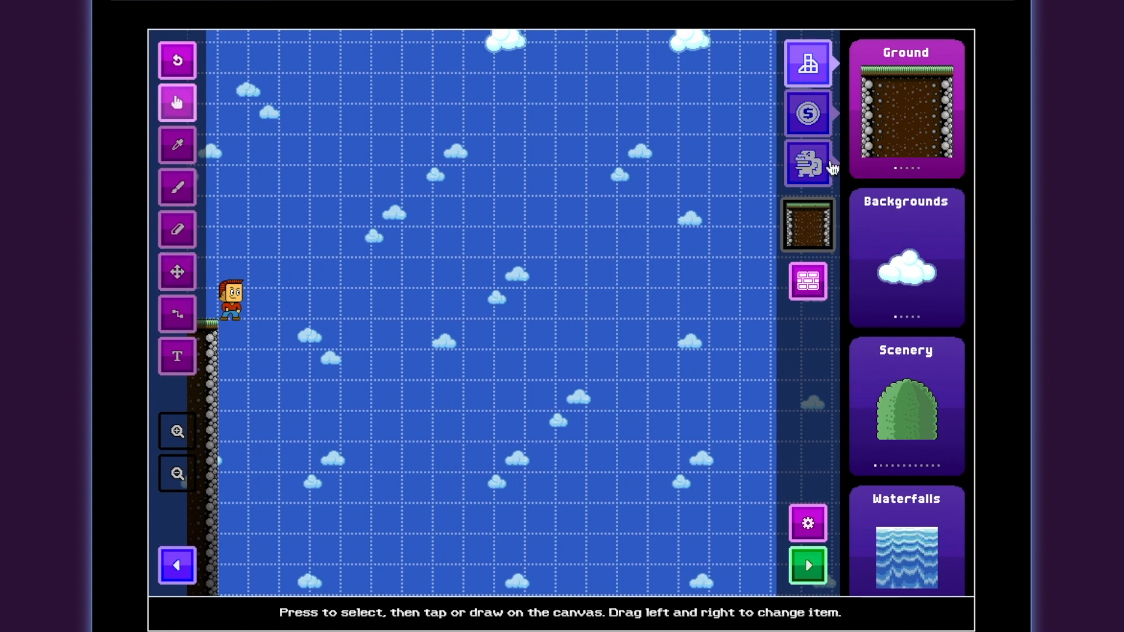
pyautogui.click(905, 406)
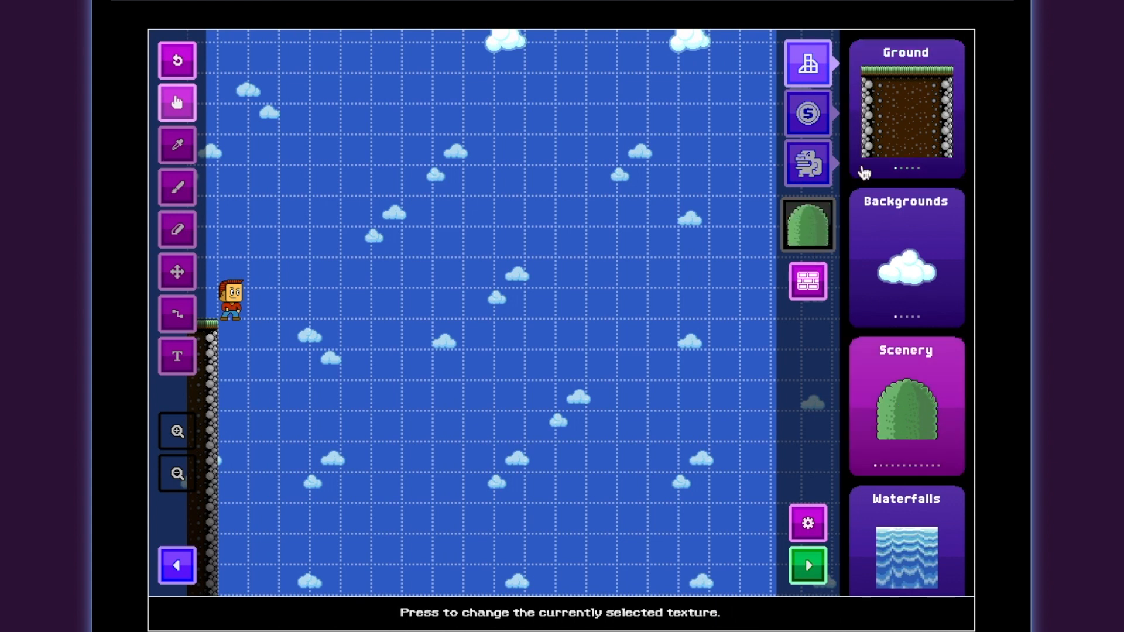
pyautogui.click(870, 165)
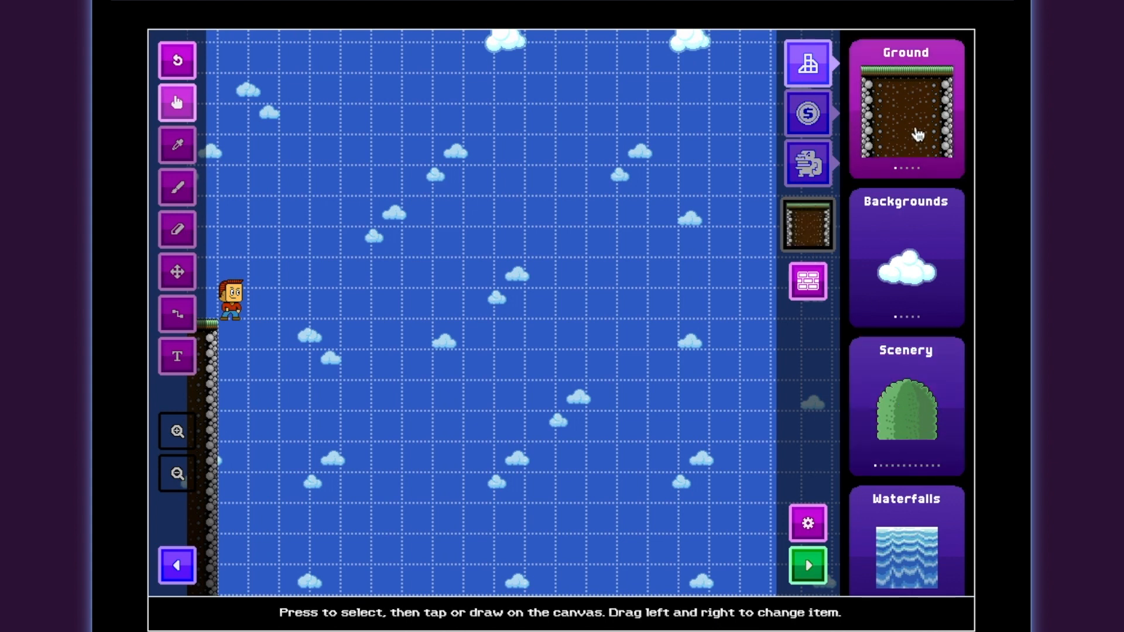
pyautogui.moveTo(930, 114); pyautogui.dragTo(799, 119)
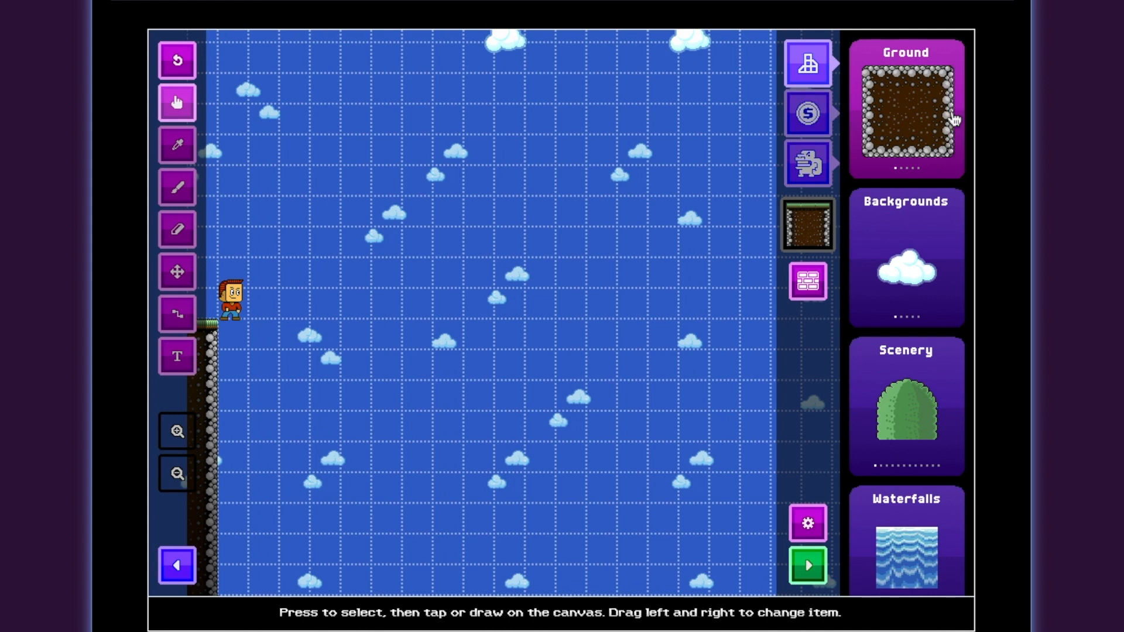
pyautogui.moveTo(914, 117); pyautogui.dragTo(825, 119)
pyautogui.moveTo(949, 116); pyautogui.dragTo(796, 120)
pyautogui.moveTo(940, 108); pyautogui.dragTo(1006, 95)
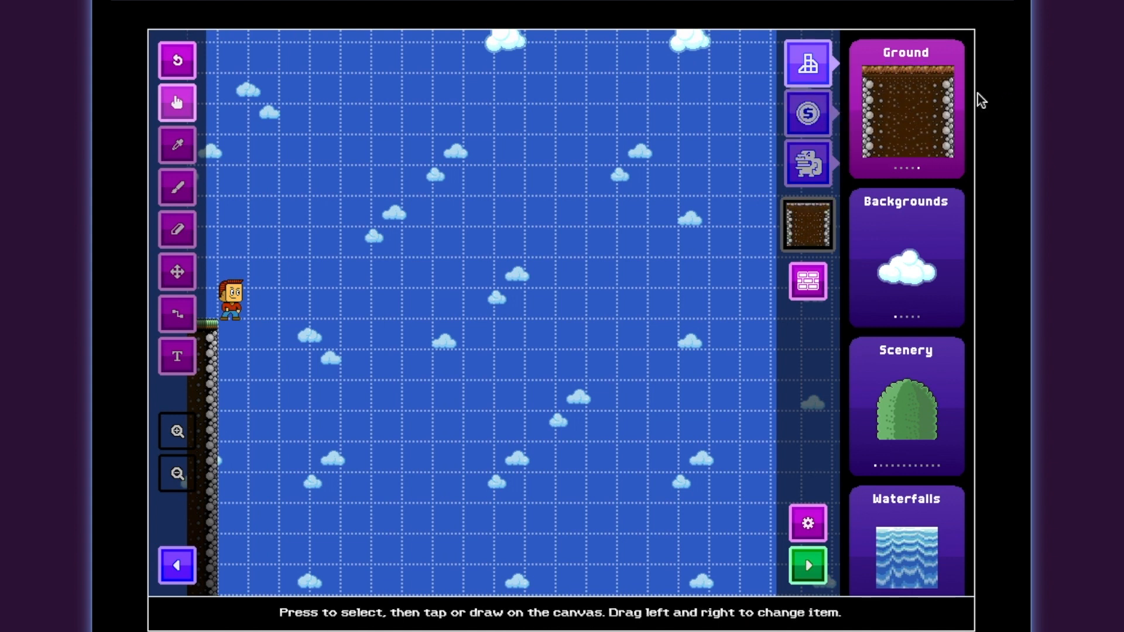
pyautogui.moveTo(878, 100); pyautogui.dragTo(958, 103)
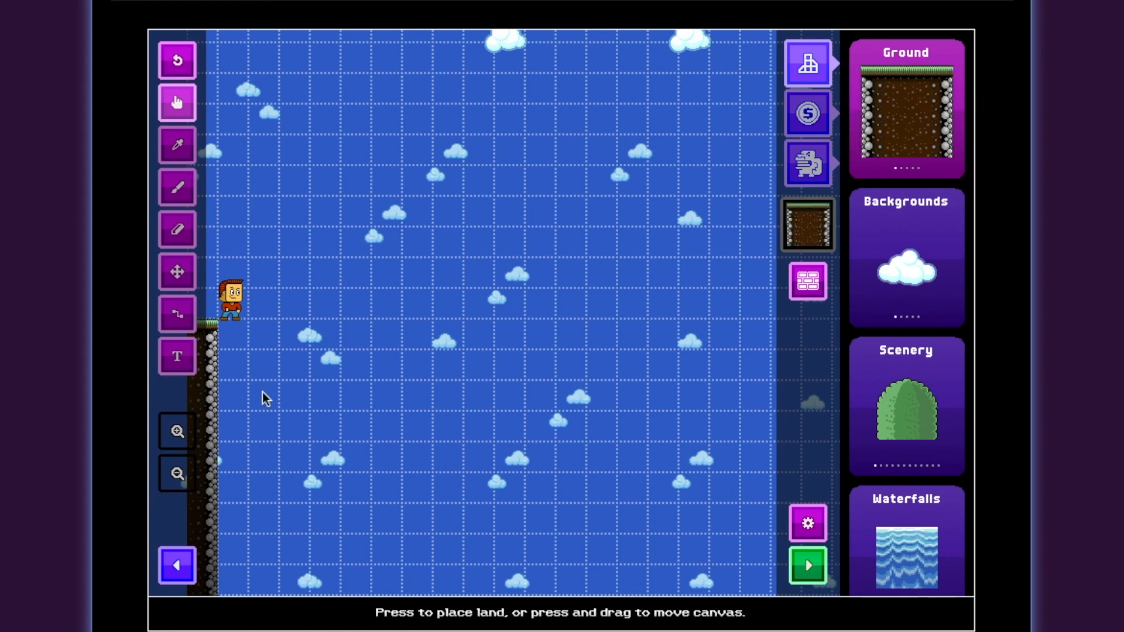
# Paint a wide stepped land section under the player and a narrower, higher one across a small gap
pyautogui.moveTo(225, 338); pyautogui.dragTo(263, 339)
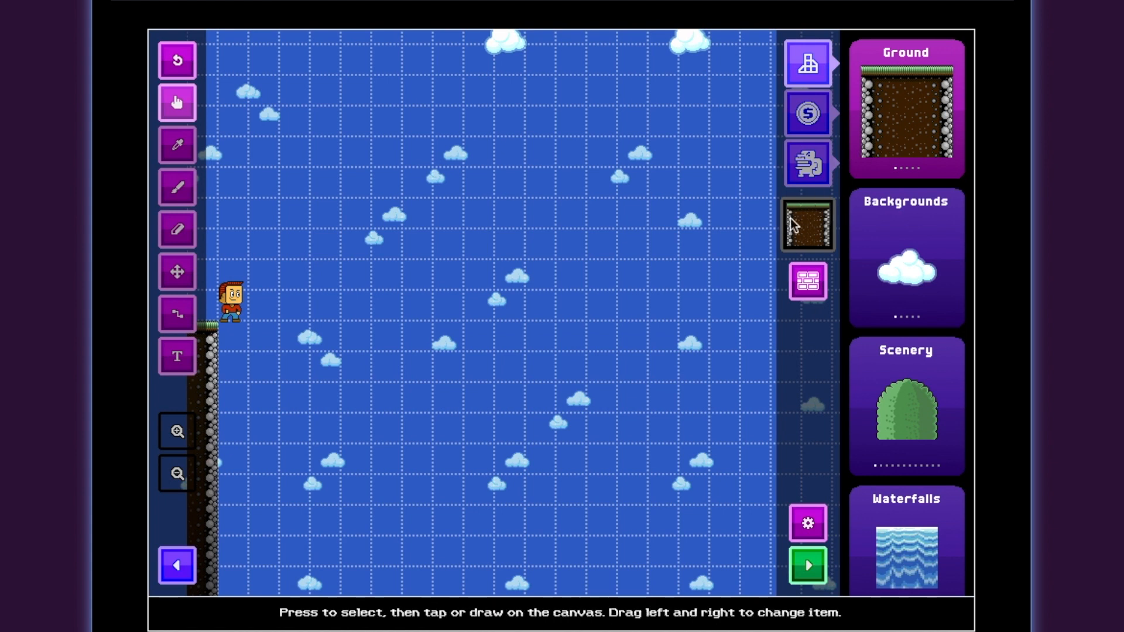
pyautogui.click(178, 187)
pyautogui.moveTo(228, 346)
pyautogui.mouseDown()
pyautogui.moveTo(518, 371)
pyautogui.moveTo(520, 387)
pyautogui.mouseUp()
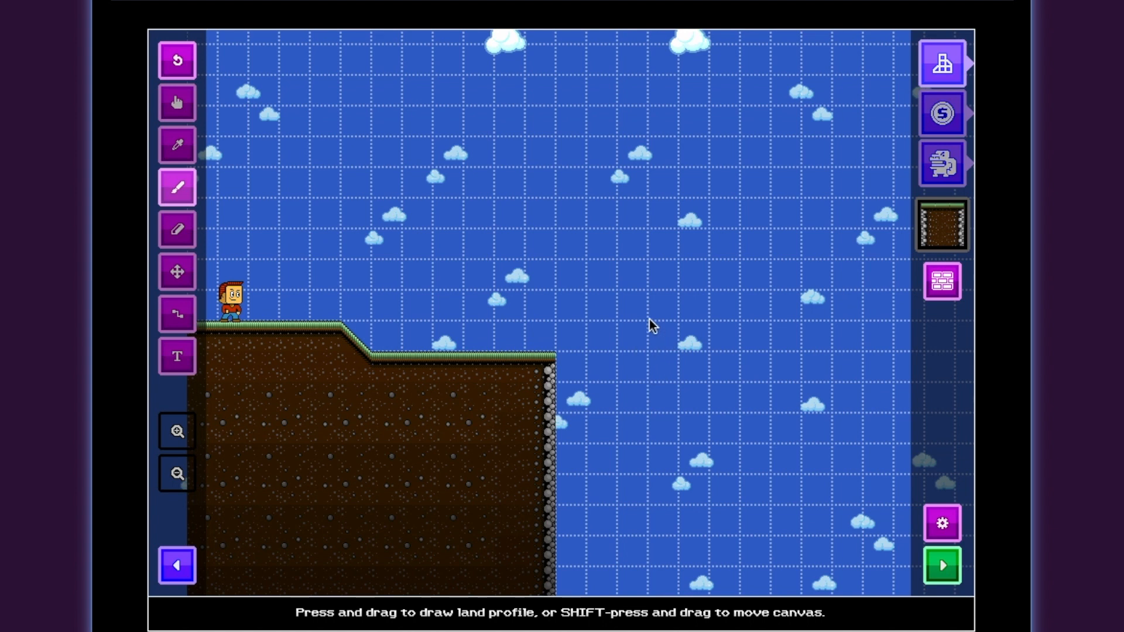
pyautogui.moveTo(618, 294); pyautogui.dragTo(771, 326)
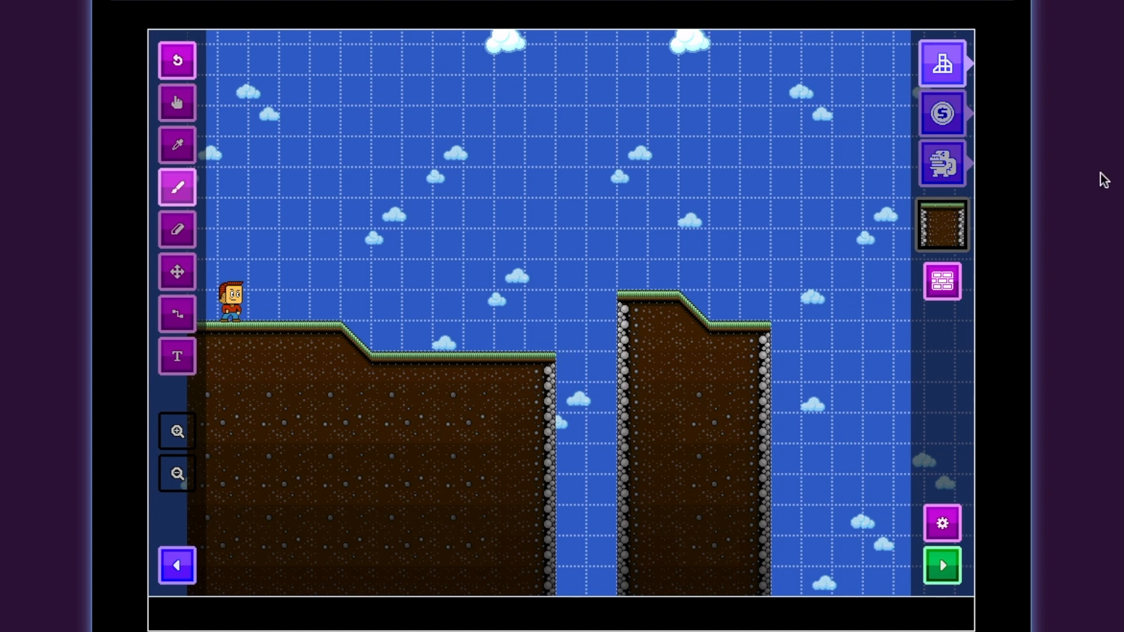
# Place four gold rings from the Treasures items in a horizontal row above the first land section
pyautogui.click(942, 117)
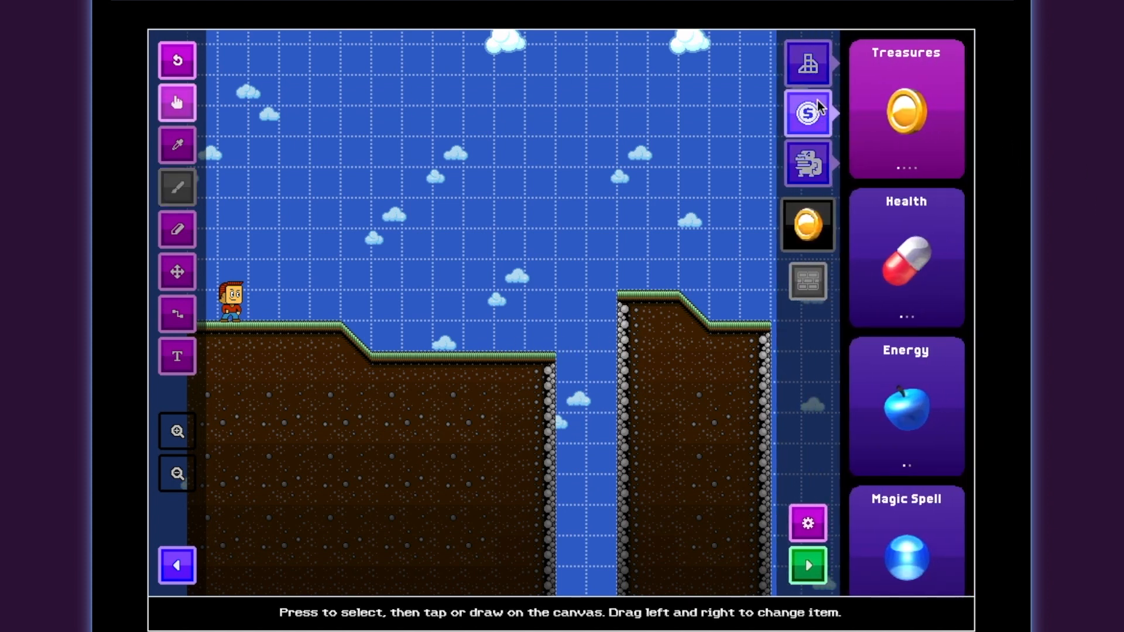
pyautogui.moveTo(955, 132); pyautogui.dragTo(897, 122)
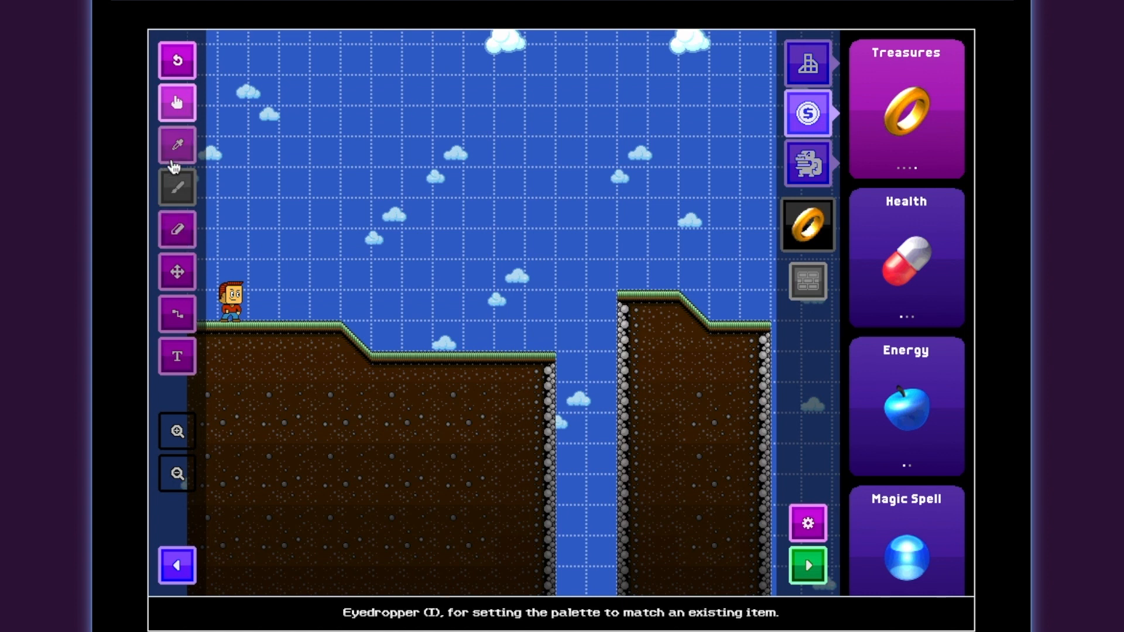
pyautogui.click(293, 213)
pyautogui.click(324, 213)
pyautogui.click(355, 214)
pyautogui.click(387, 214)
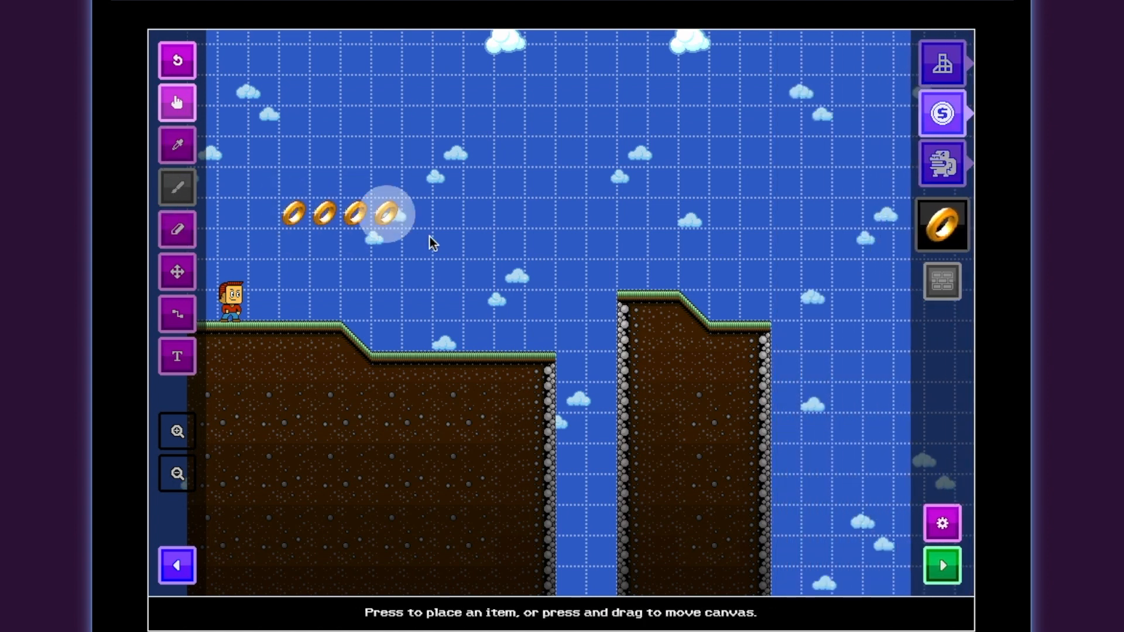
# Place a blue Magic Spell orb in the air between the ring row and the second land section
pyautogui.moveTo(943, 115)
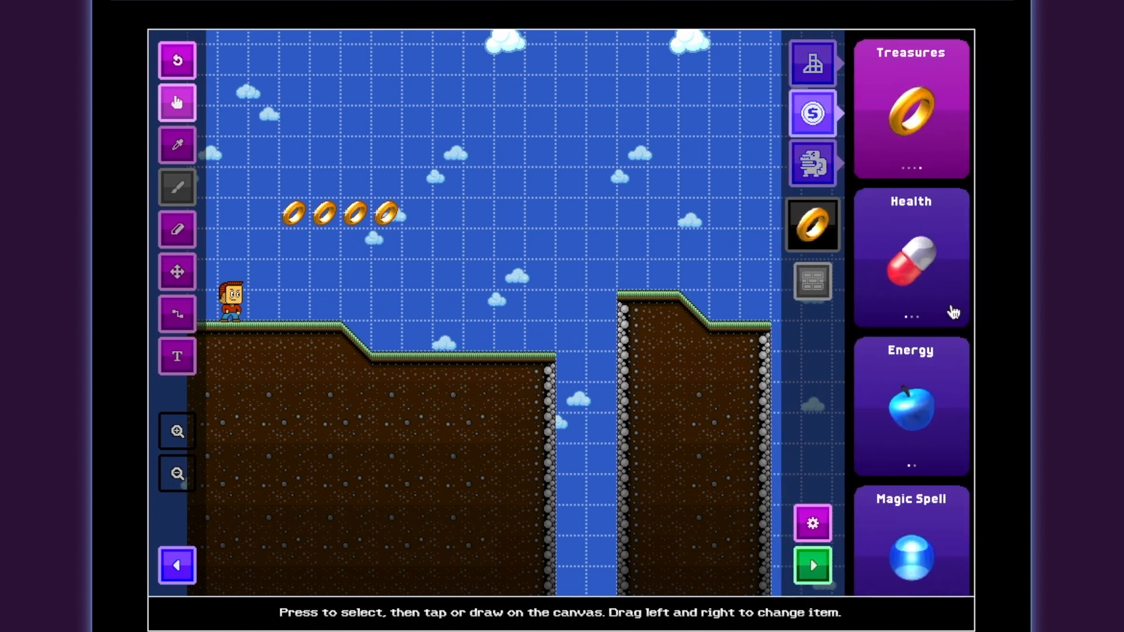
pyautogui.click(893, 541)
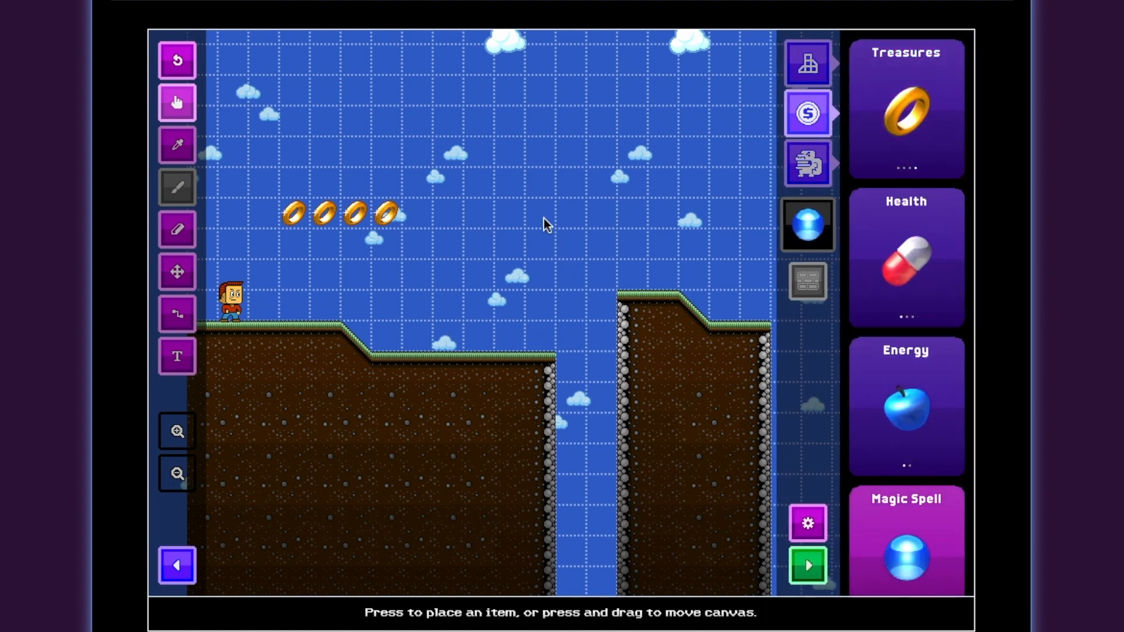
pyautogui.click(540, 182)
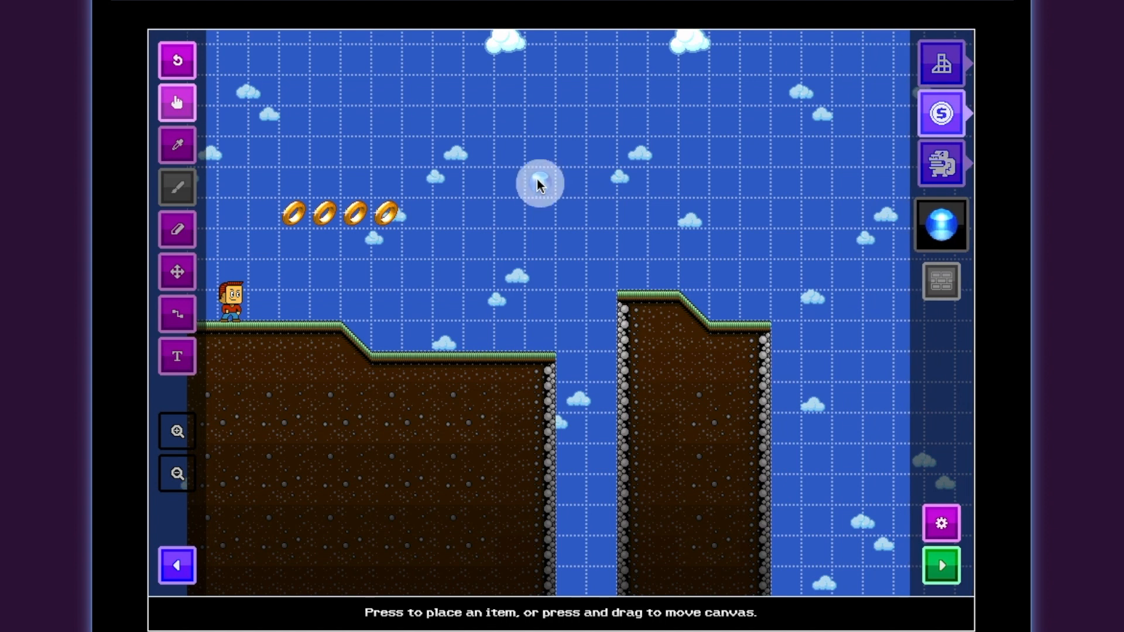
# Look through the enemy items and the collectible and interactive items, from Treasures down past Spawners
pyautogui.click(936, 167)
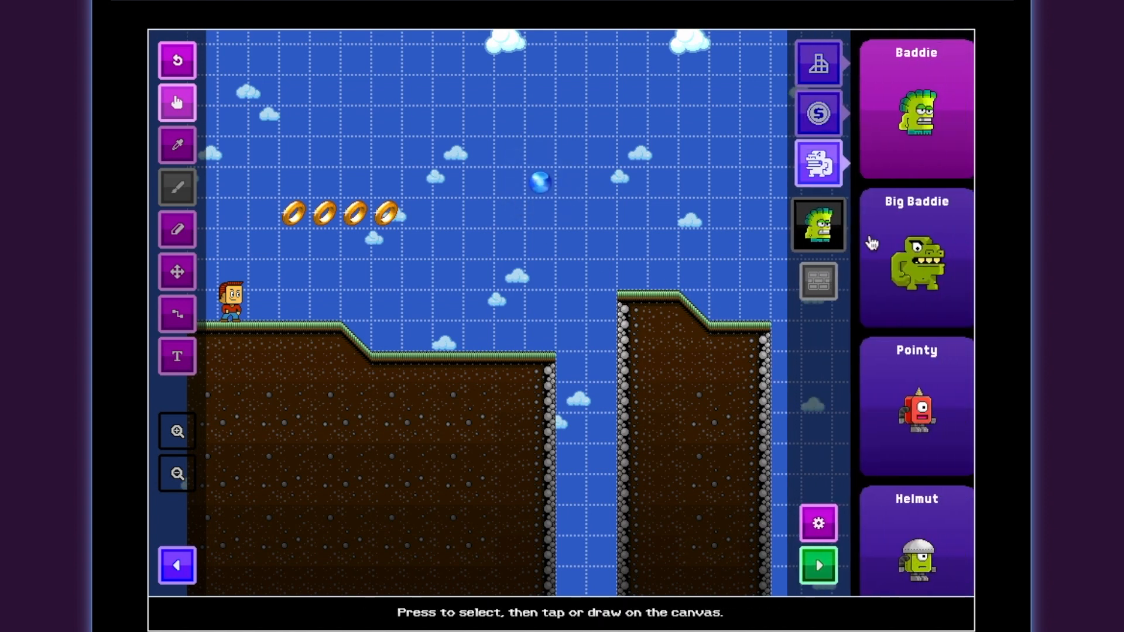
pyautogui.click(808, 113)
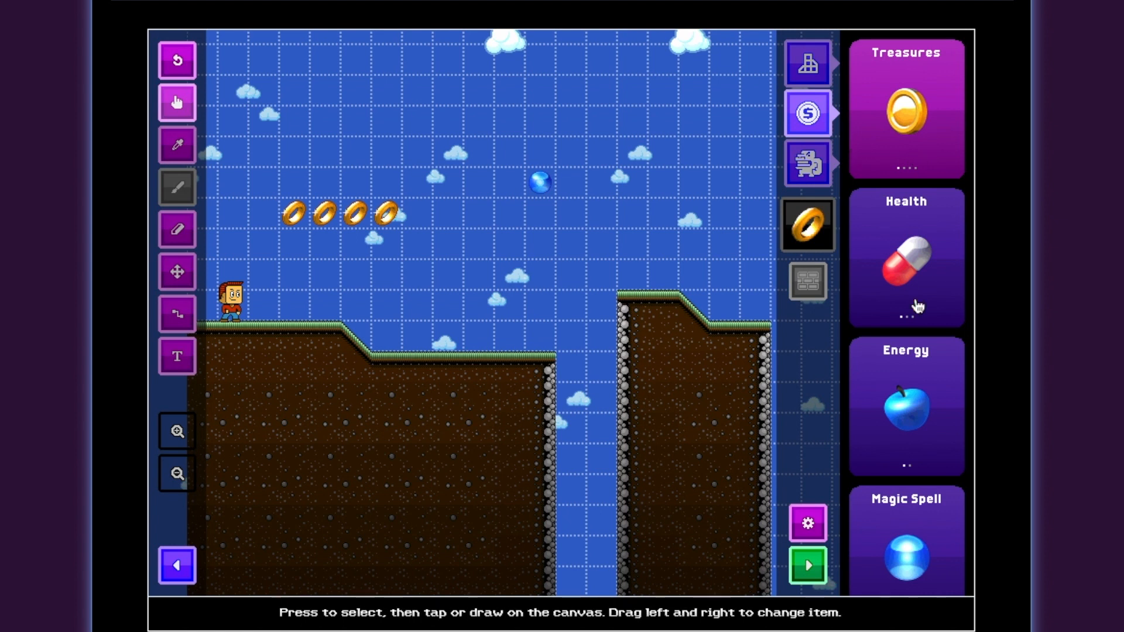
pyautogui.scroll(-5, 920, 413)
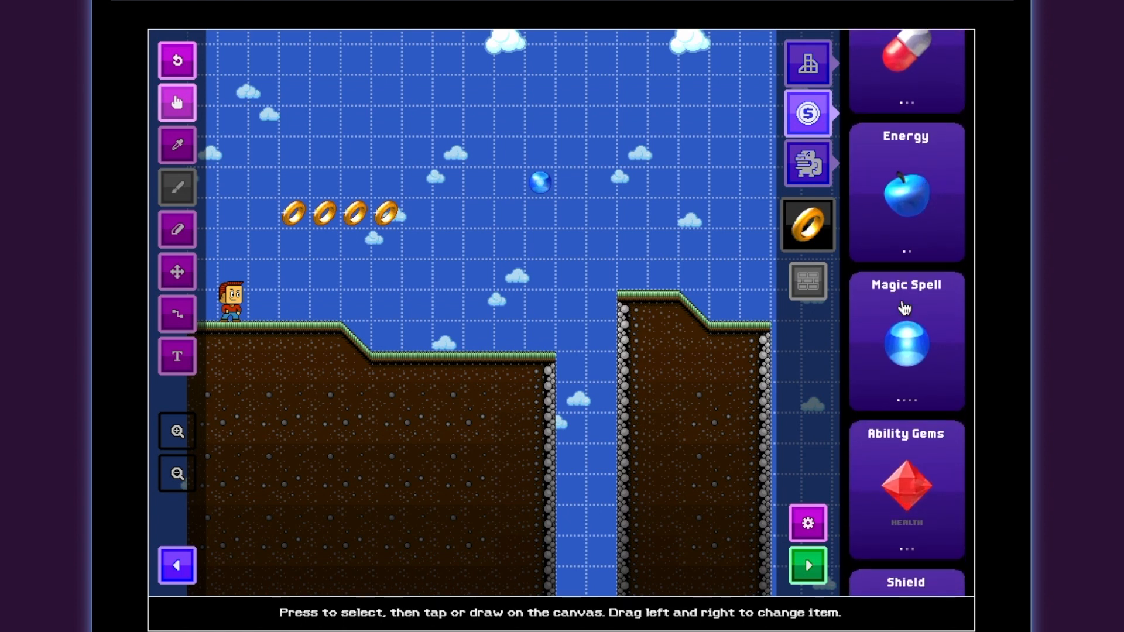
pyautogui.scroll(-6, 896, 270)
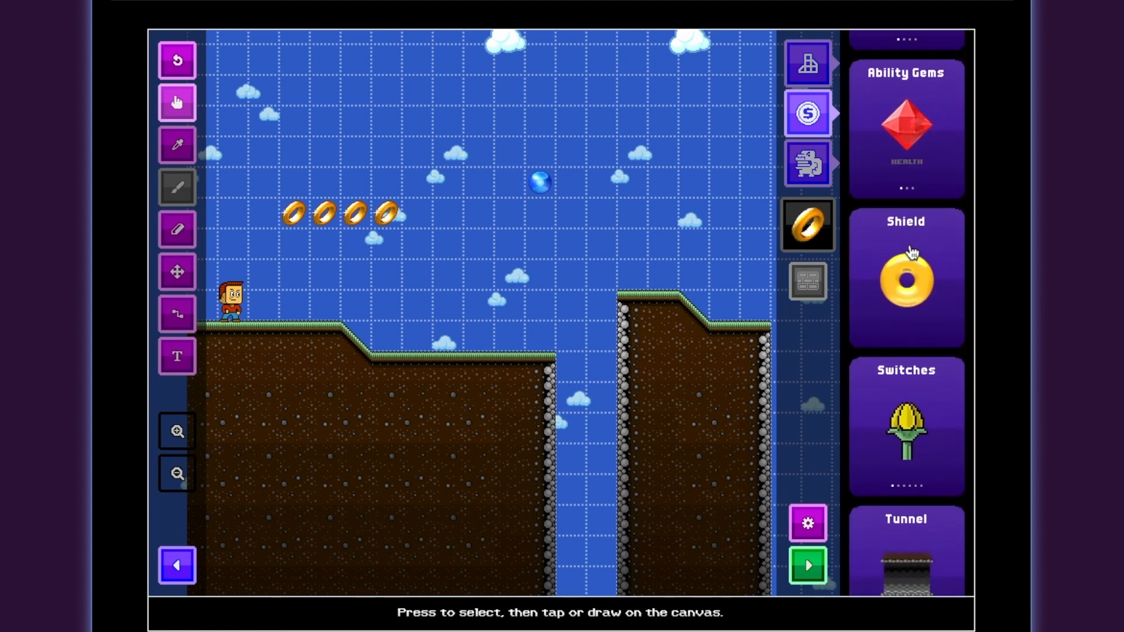
pyautogui.scroll(-6, 921, 308)
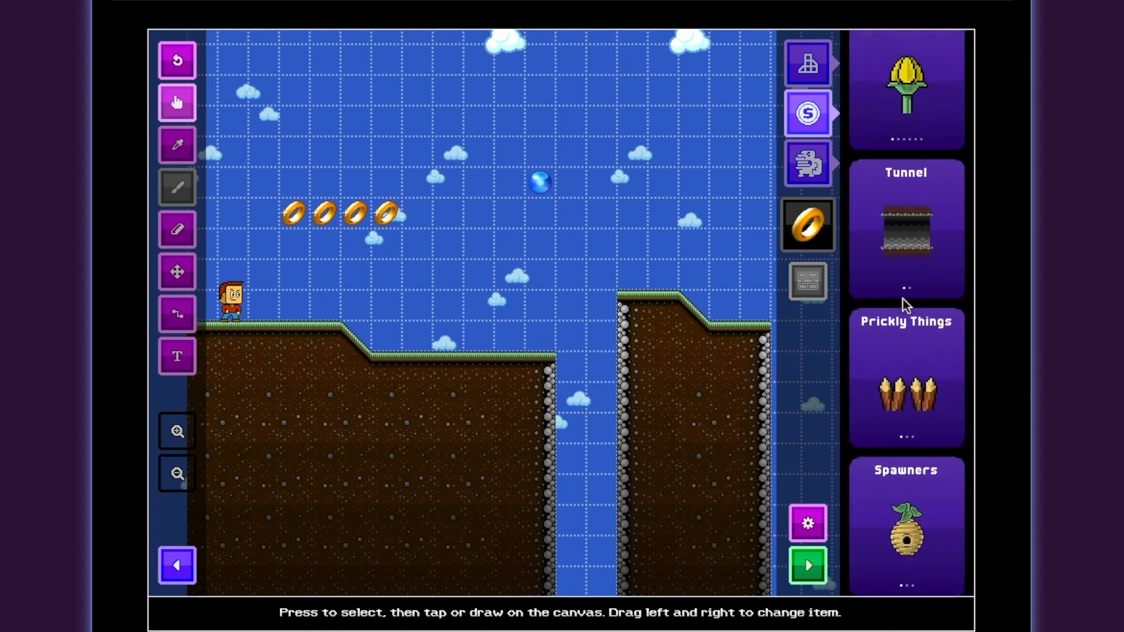
pyautogui.scroll(-6, 897, 423)
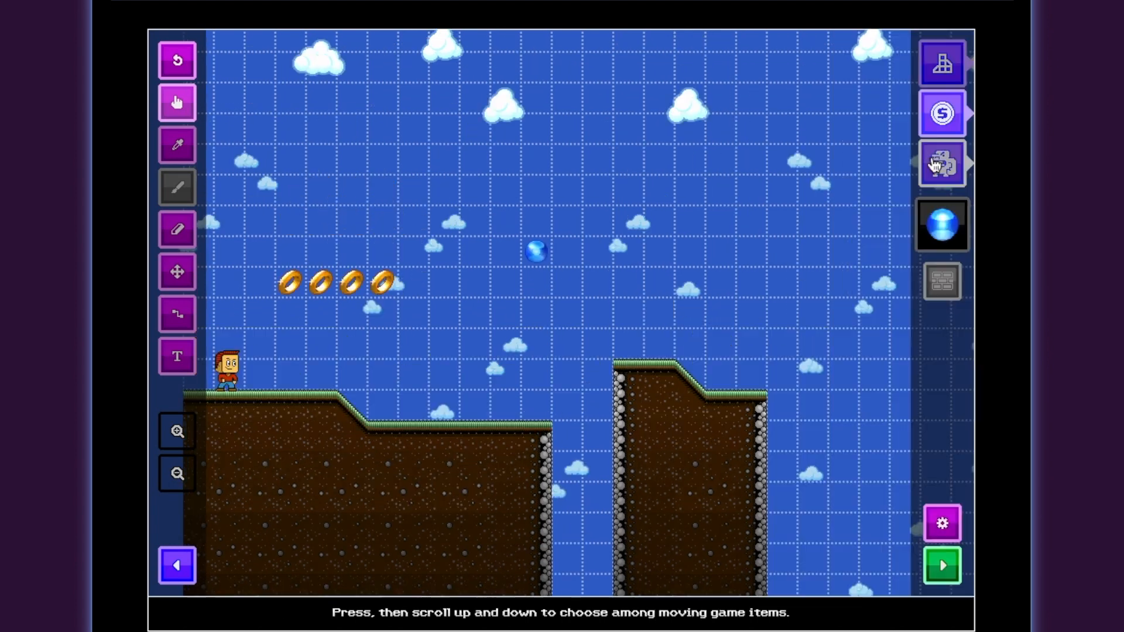
# Place two Pointy enemies side by side above the lower part of the first land section
pyautogui.click(807, 163)
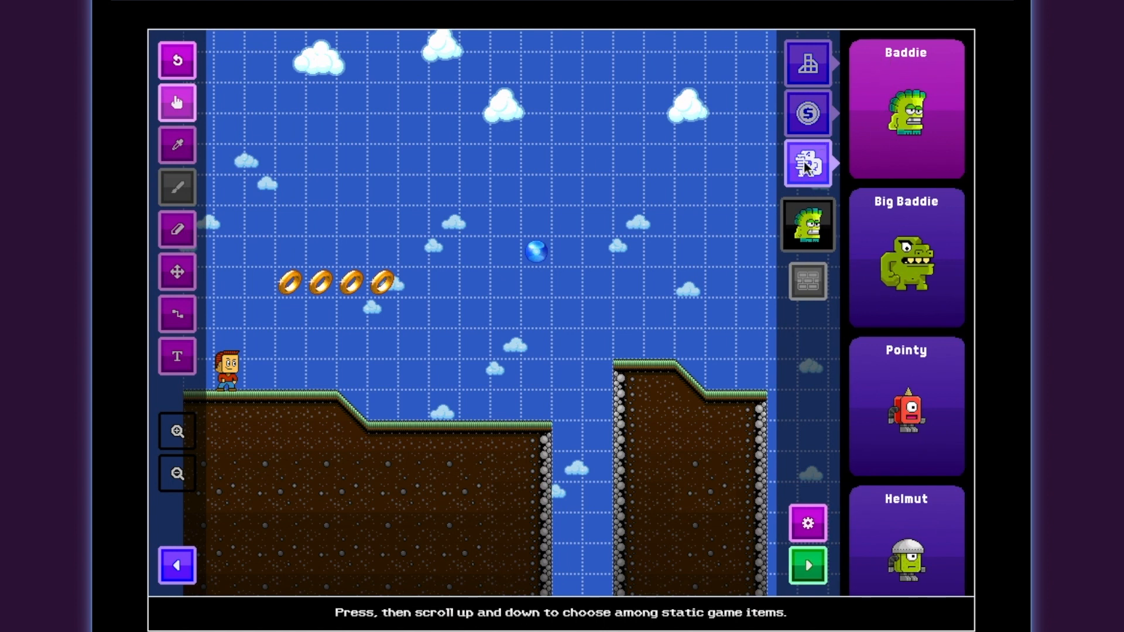
pyautogui.click(921, 421)
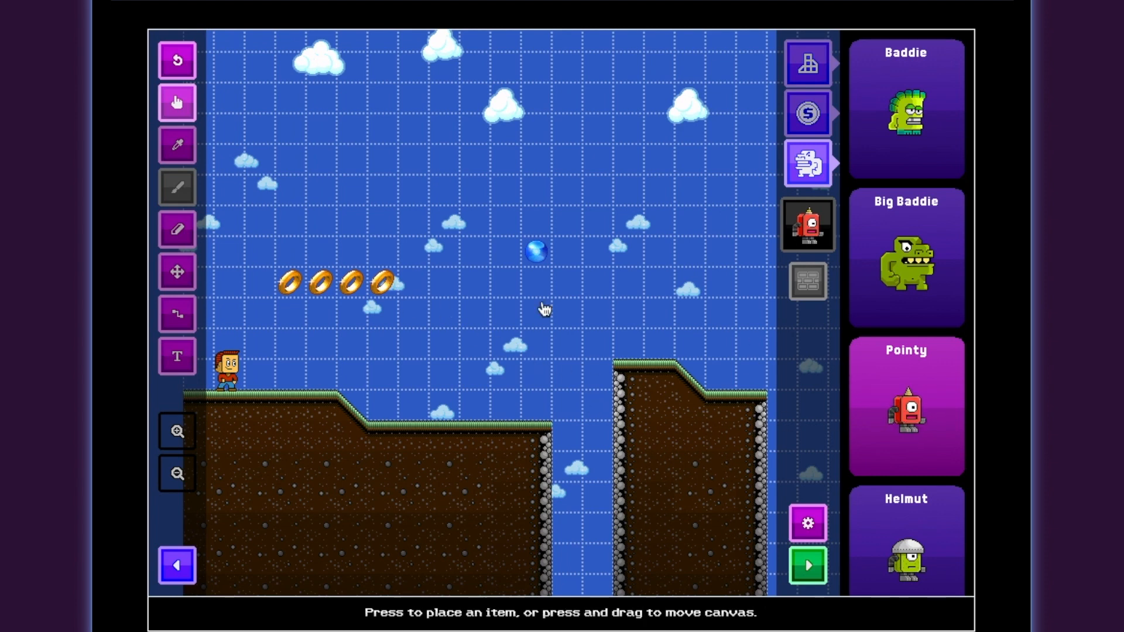
pyautogui.click(468, 375)
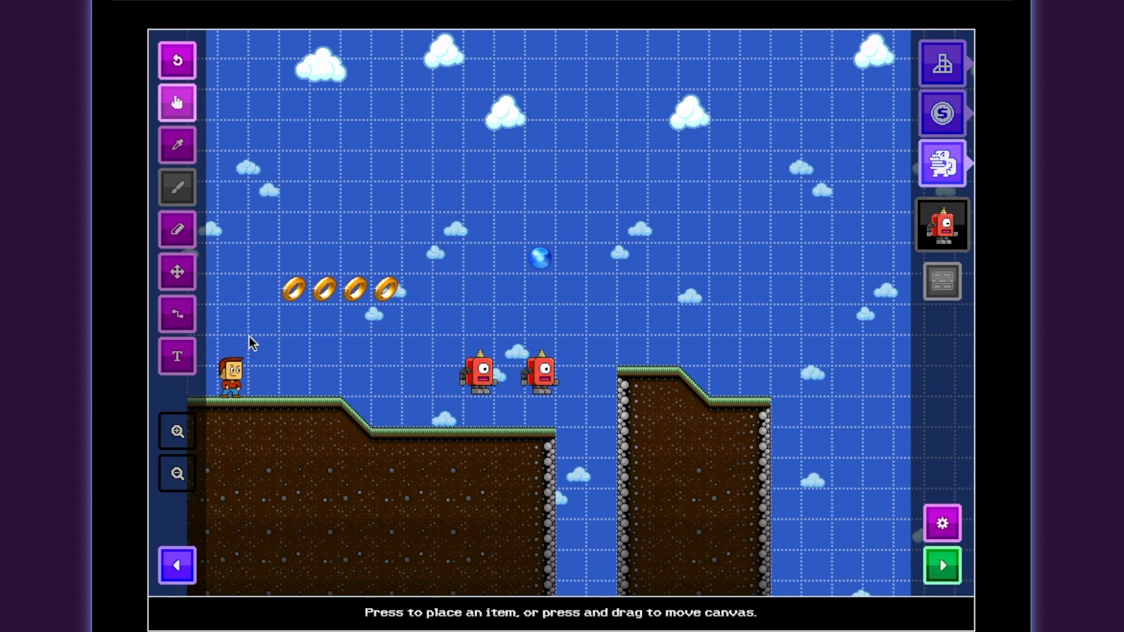
# Place one Helmut enemy on the higher part of the second land section
pyautogui.click(951, 120)
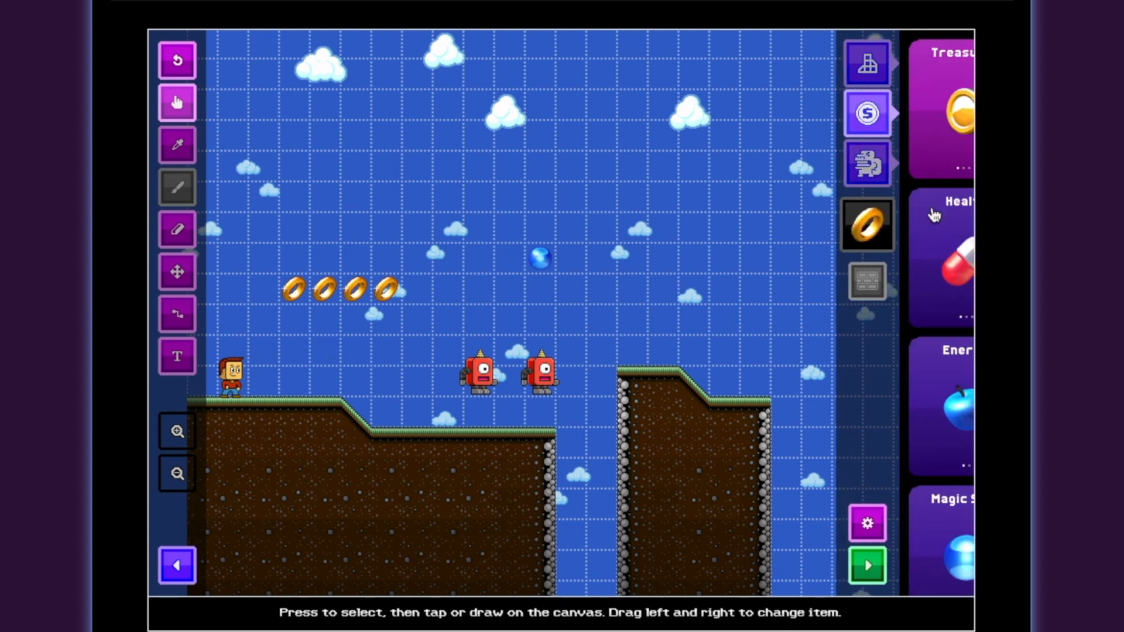
pyautogui.click(821, 161)
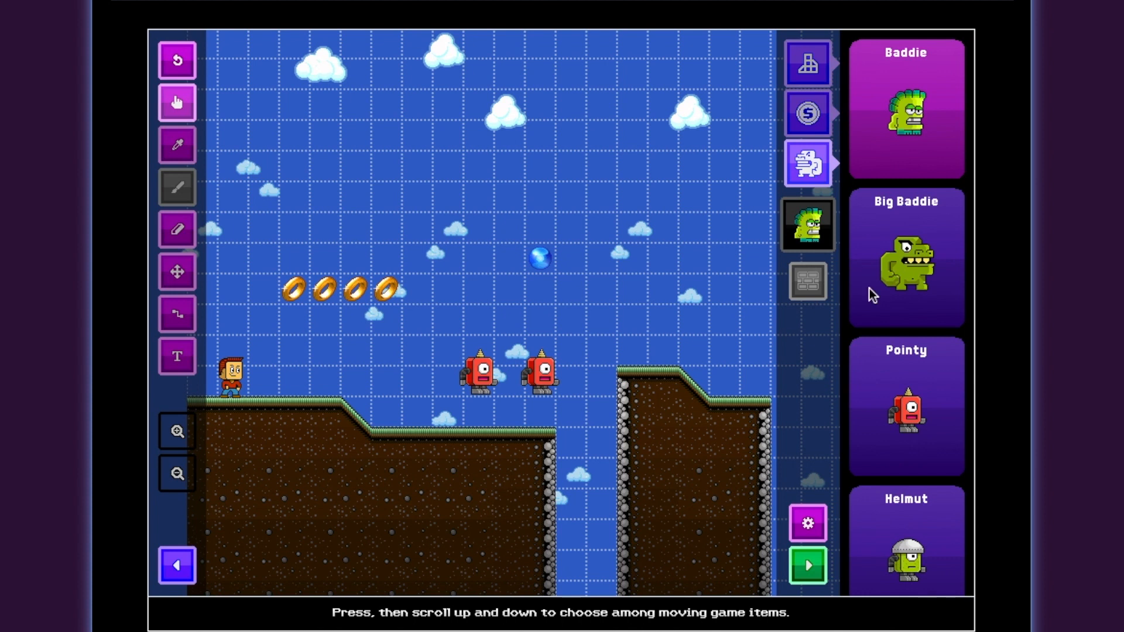
pyautogui.click(876, 534)
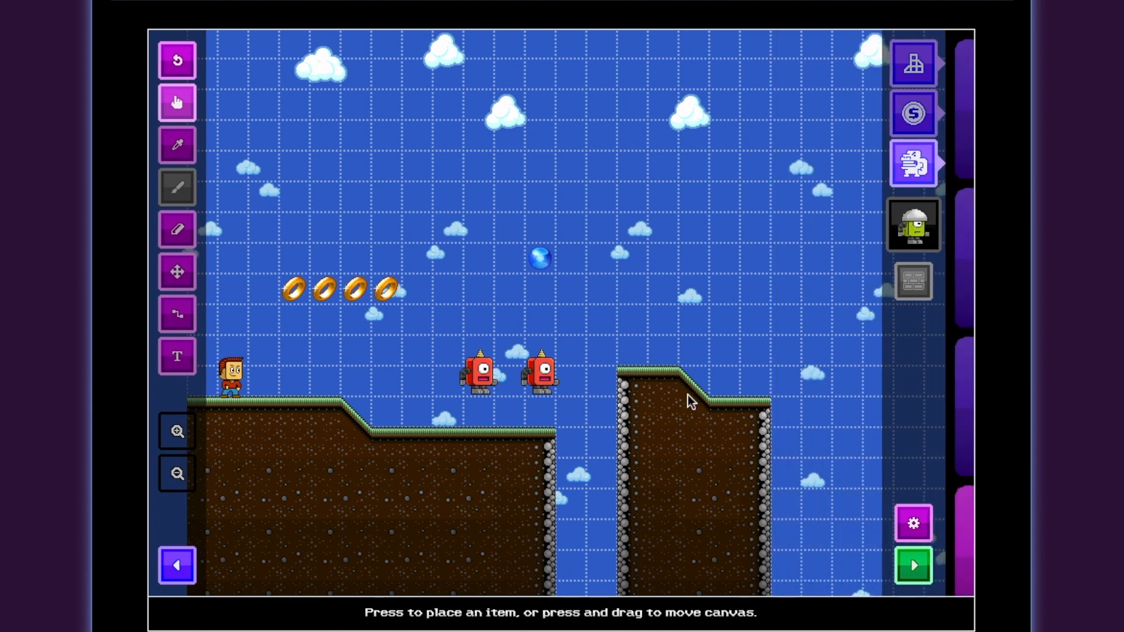
pyautogui.click(660, 344)
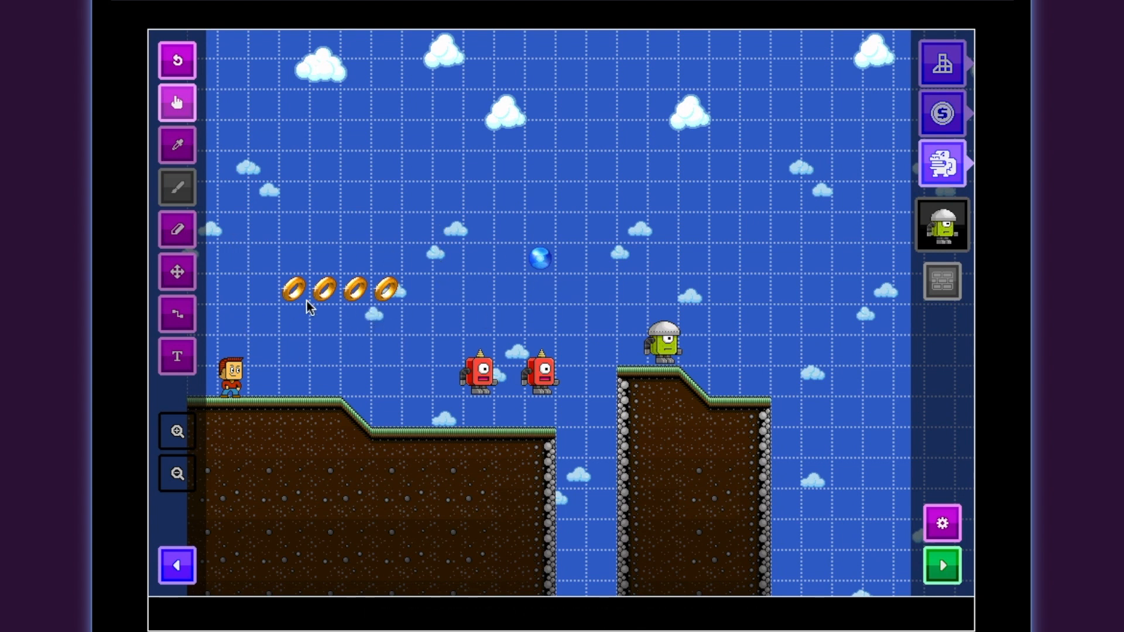
# Play-test the stage by running and jumping through the rings, orb and Pointy enemies to the gap, and return to the editor
pyautogui.click(938, 570)
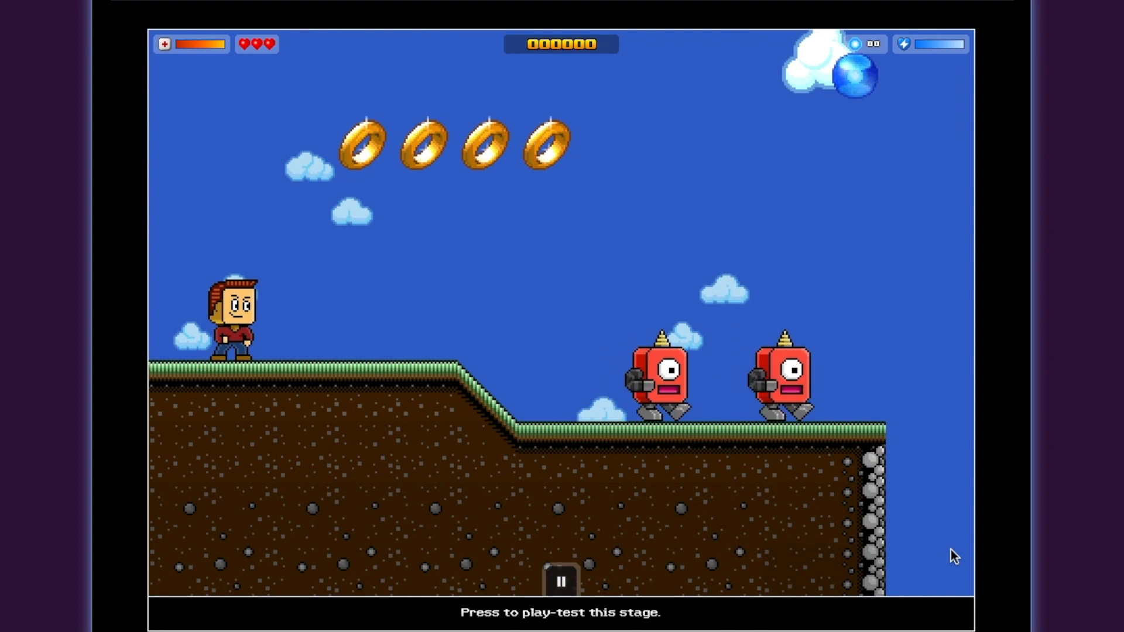
pyautogui.press('Right')
pyautogui.press('Up')
pyautogui.press('Left')
pyautogui.press('Up')
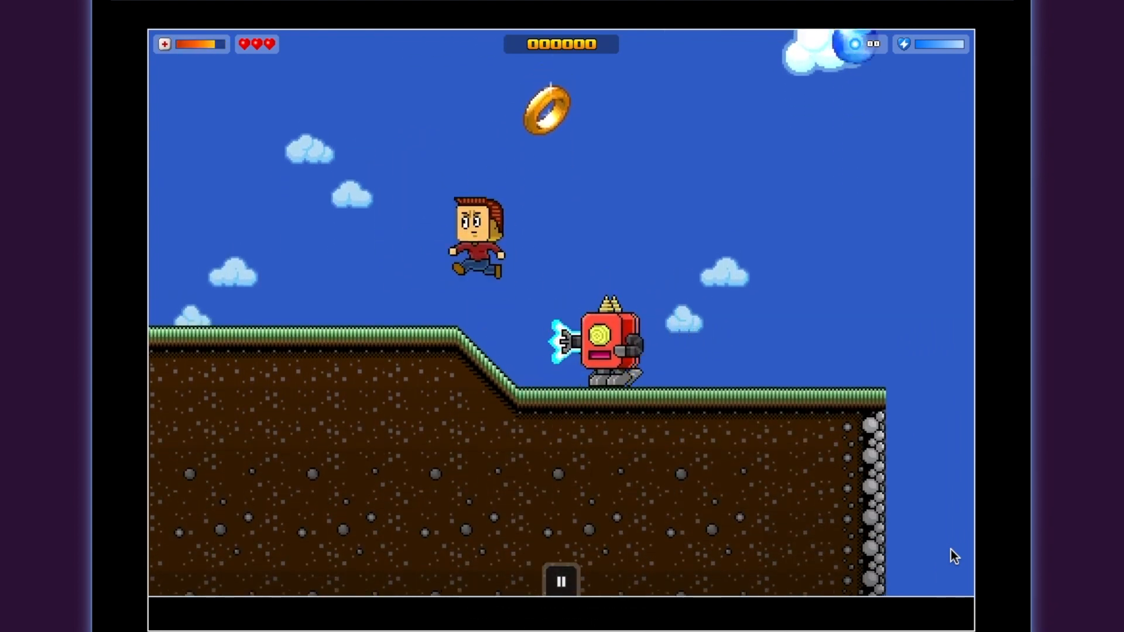
pyautogui.press('Right')
pyautogui.press('Up')
pyautogui.press('Right')
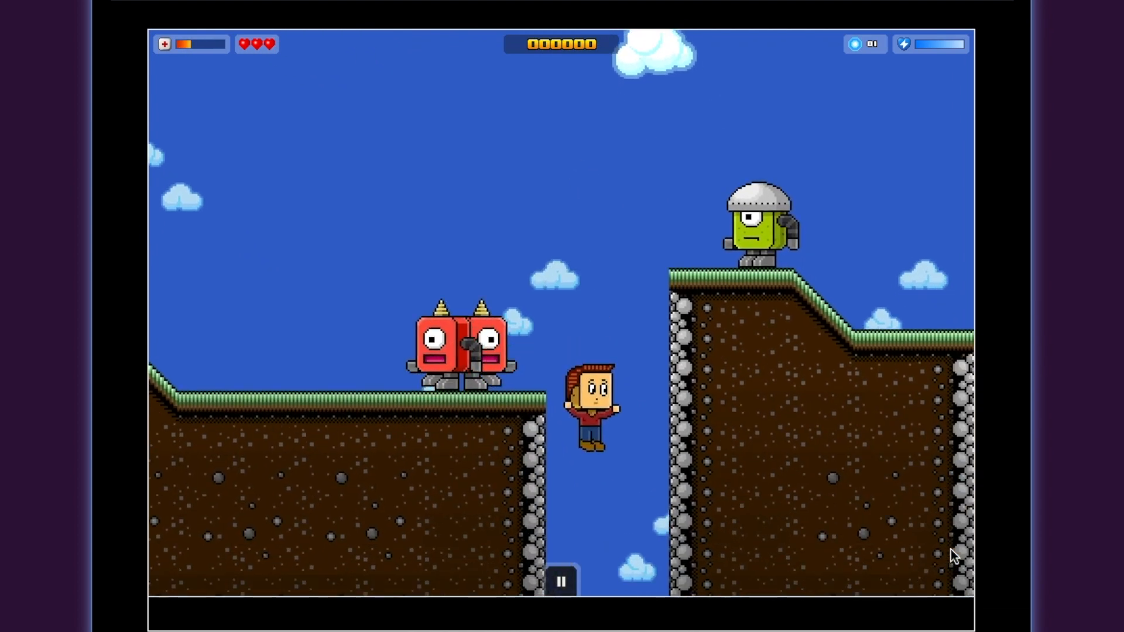
pyautogui.press('Up')
pyautogui.press('Left')
pyautogui.press('Up')
pyautogui.press('Up')
pyautogui.press('Right')
pyautogui.press('Up')
pyautogui.press('Left')
pyautogui.press('Right')
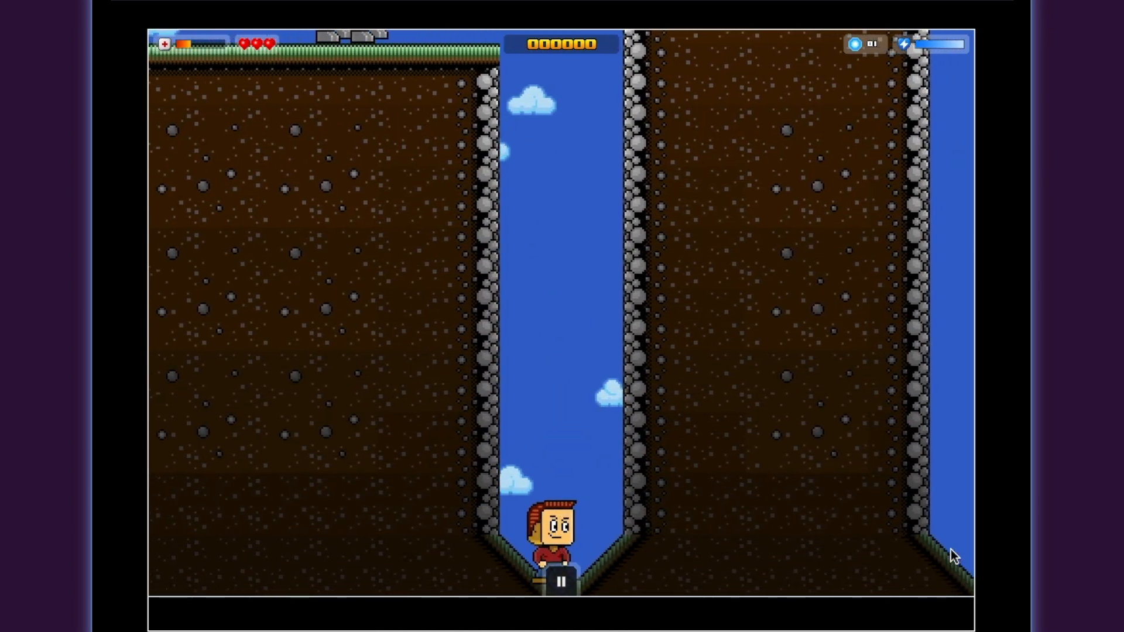
pyautogui.click(559, 584)
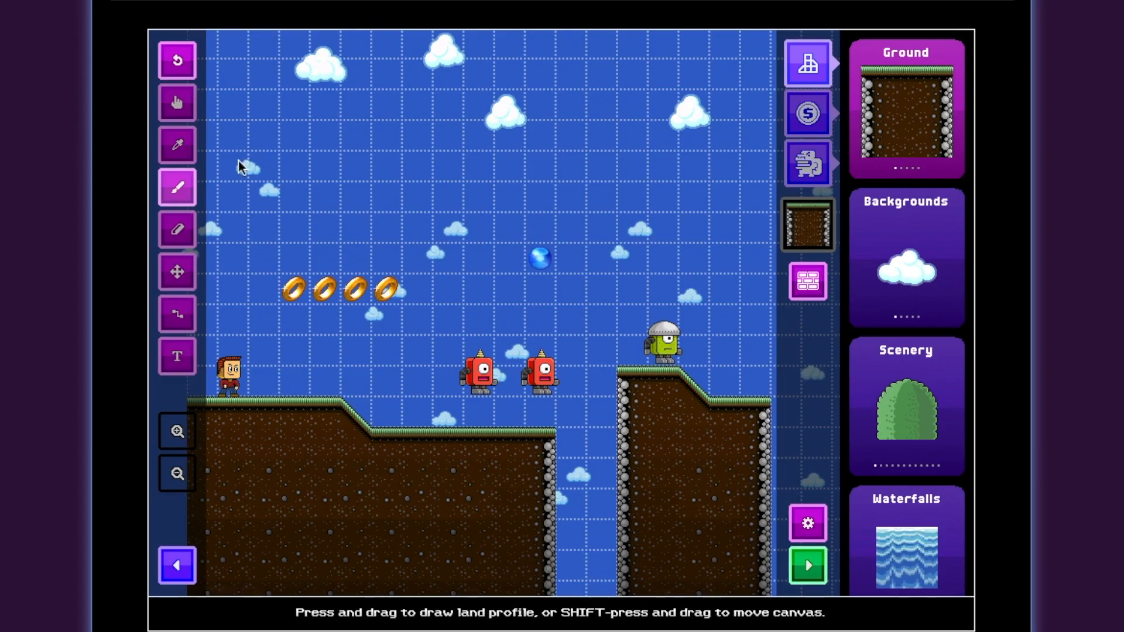
# Erase land along both sides of the gap between the two land sections to widen it
pyautogui.click(178, 100)
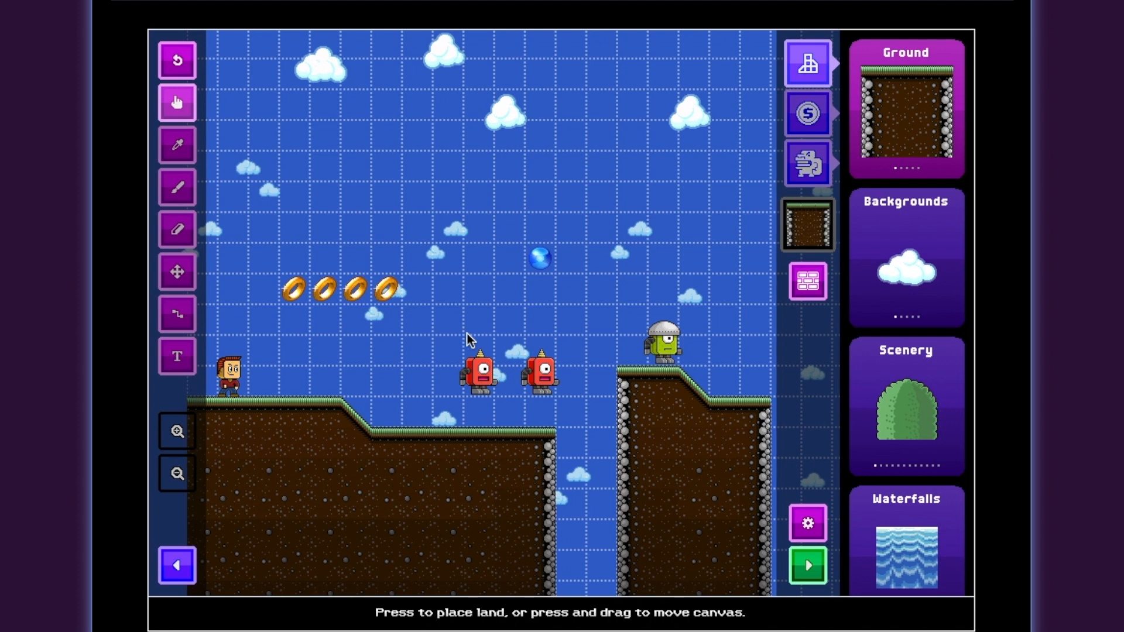
pyautogui.moveTo(468, 339); pyautogui.dragTo(406, 88)
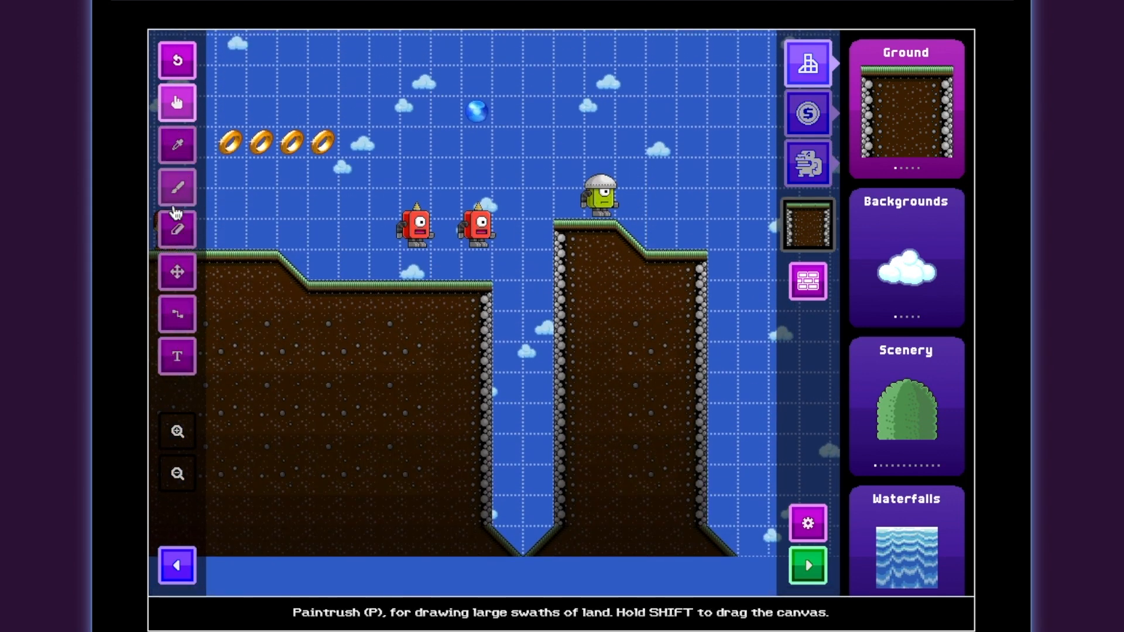
pyautogui.click(176, 227)
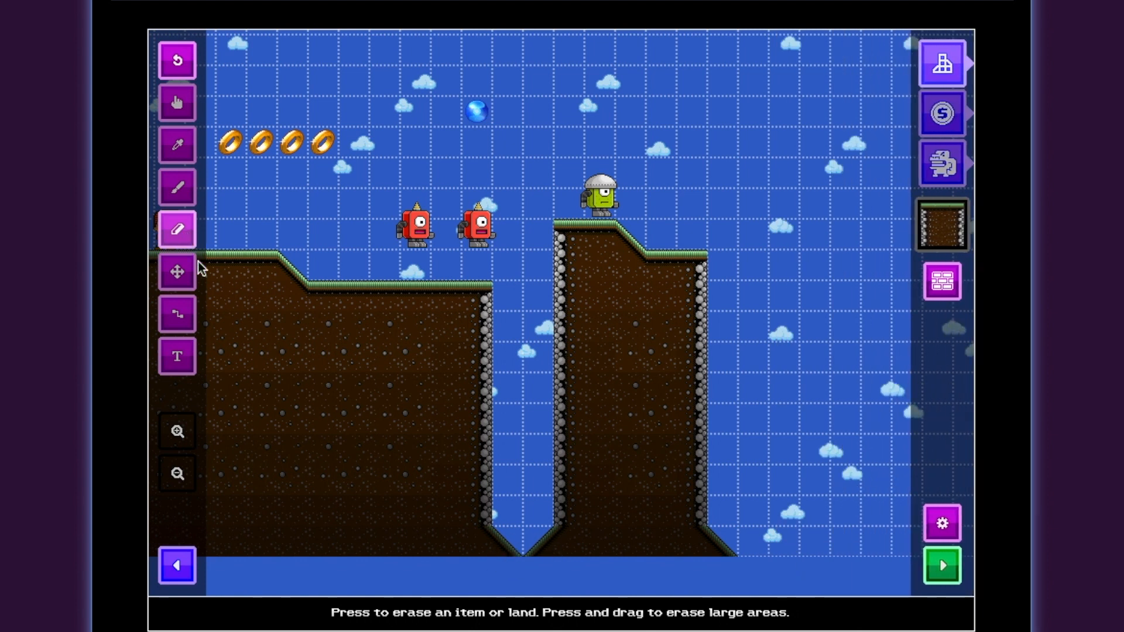
pyautogui.click(565, 547)
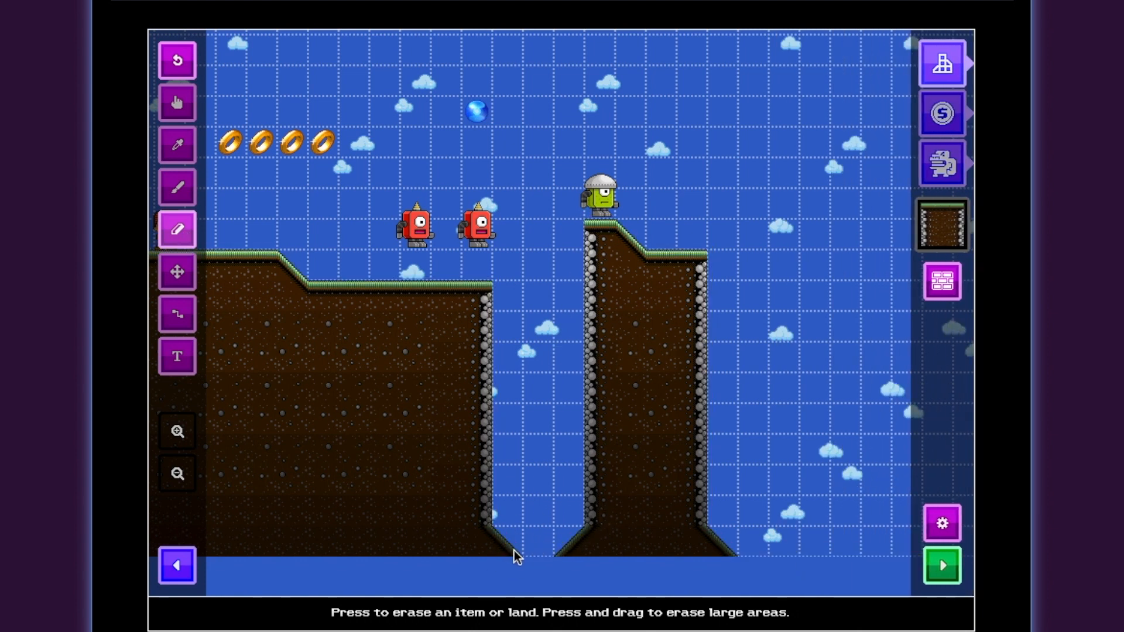
pyautogui.click(470, 506)
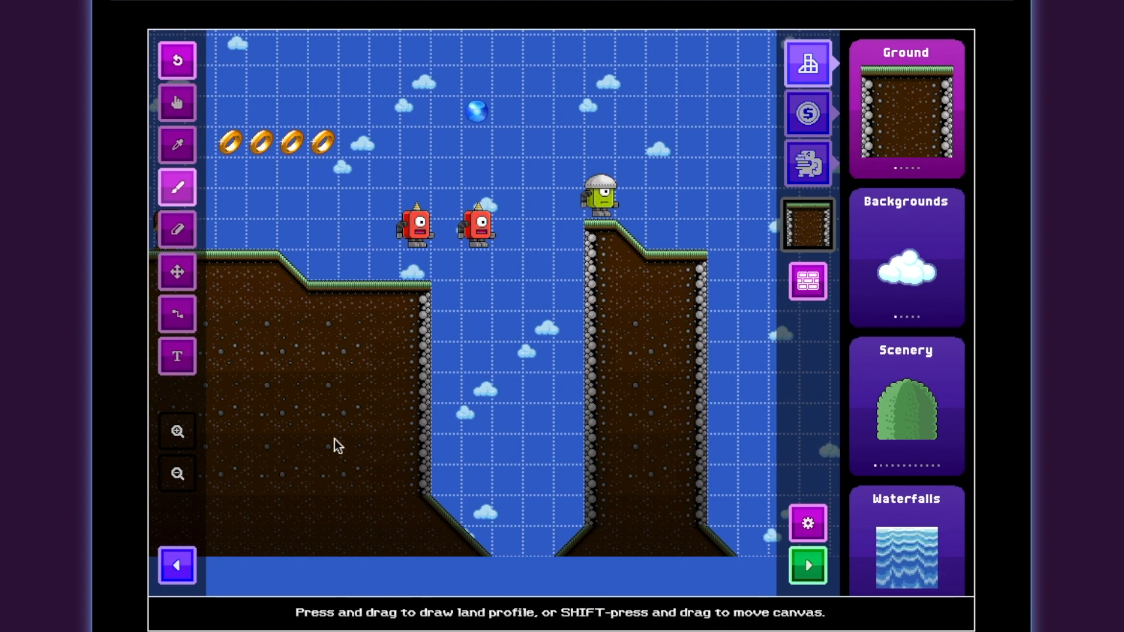
# Undo the trial raise of the first land section and move both Pointy enemies back over its lower part
pyautogui.moveTo(408, 233)
pyautogui.mouseDown()
pyautogui.moveTo(326, 244)
pyautogui.moveTo(413, 263)
pyautogui.mouseUp()
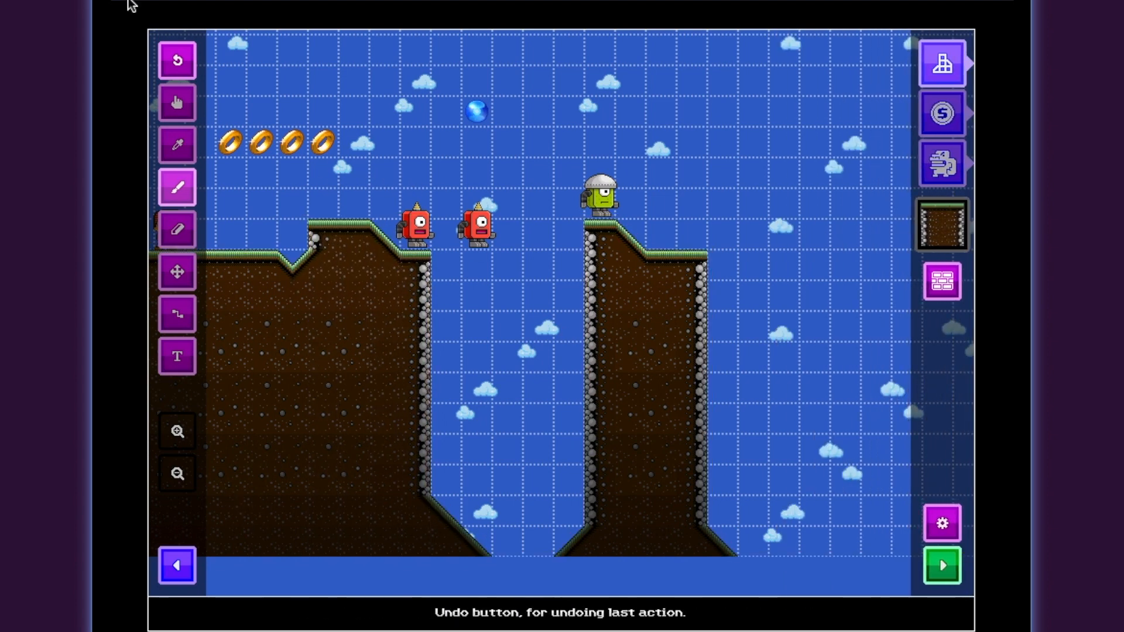
pyautogui.click(168, 56)
pyautogui.click(178, 286)
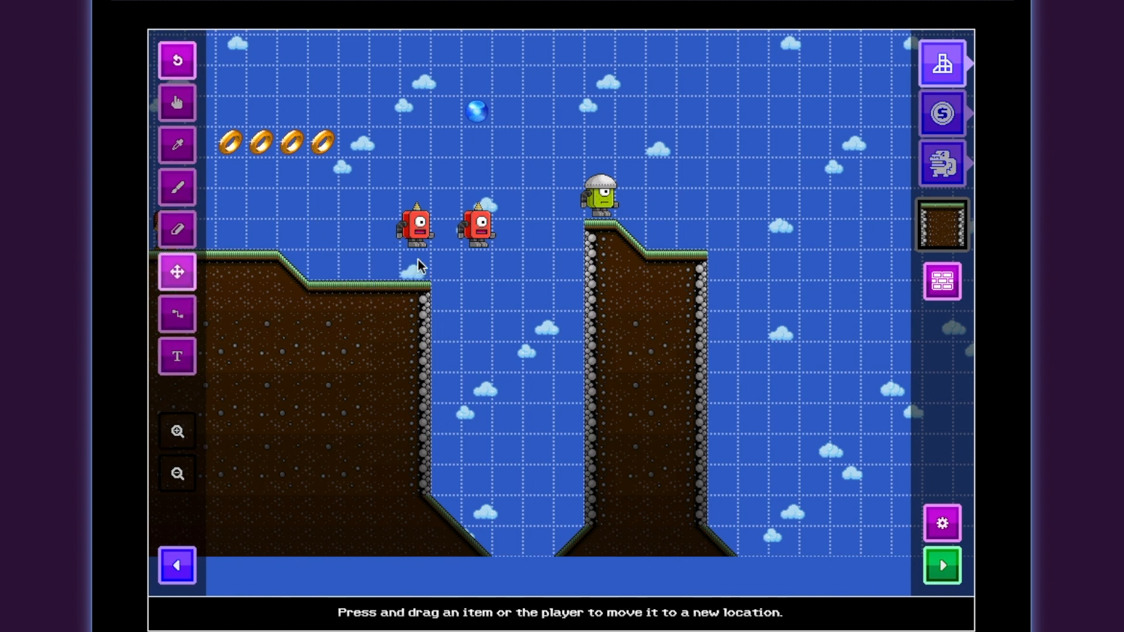
pyautogui.moveTo(396, 246); pyautogui.dragTo(311, 248)
pyautogui.moveTo(494, 245); pyautogui.dragTo(371, 259)
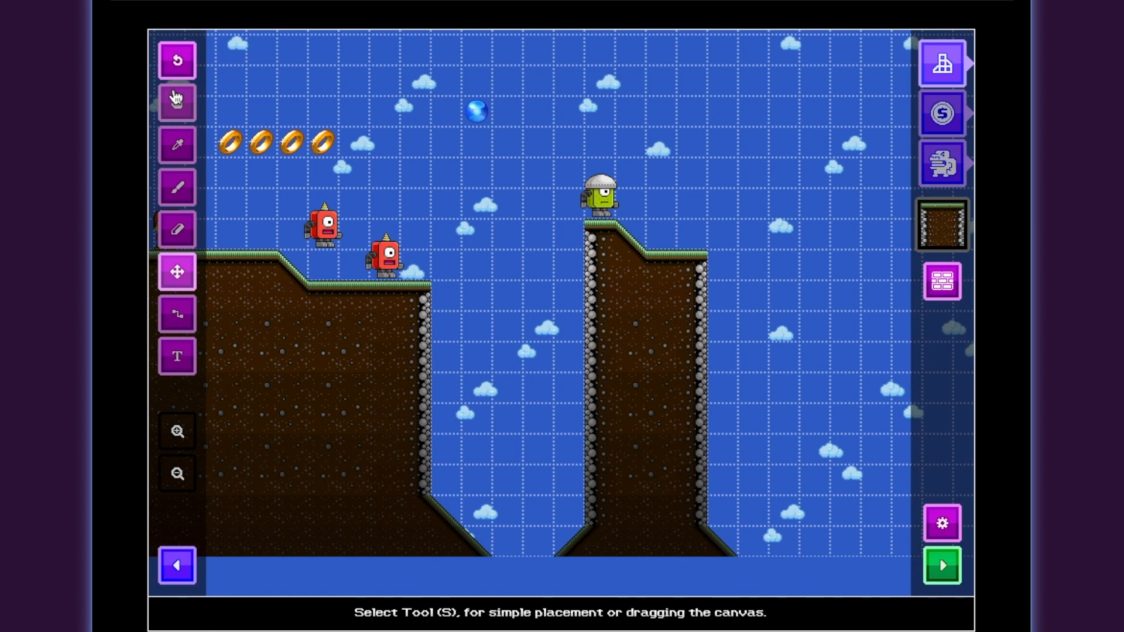
# Repaint the second land section with a lower step facing the gap, and erase the end of the first section to keep the gap wide
pyautogui.click(178, 187)
pyautogui.moveTo(594, 255); pyautogui.dragTo(543, 297)
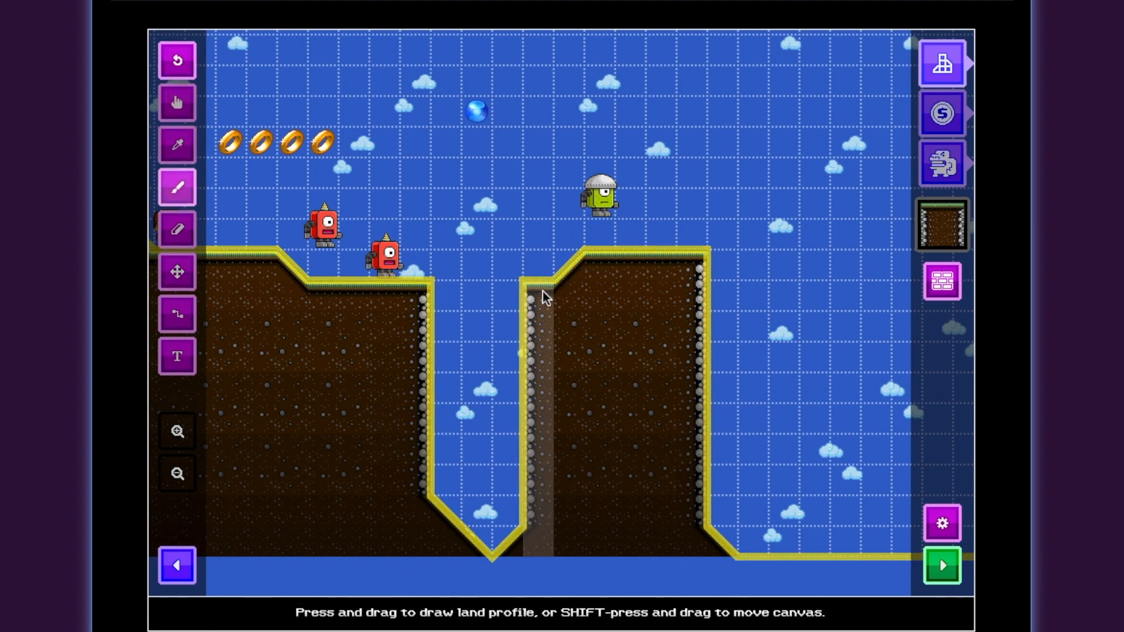
pyautogui.click(177, 234)
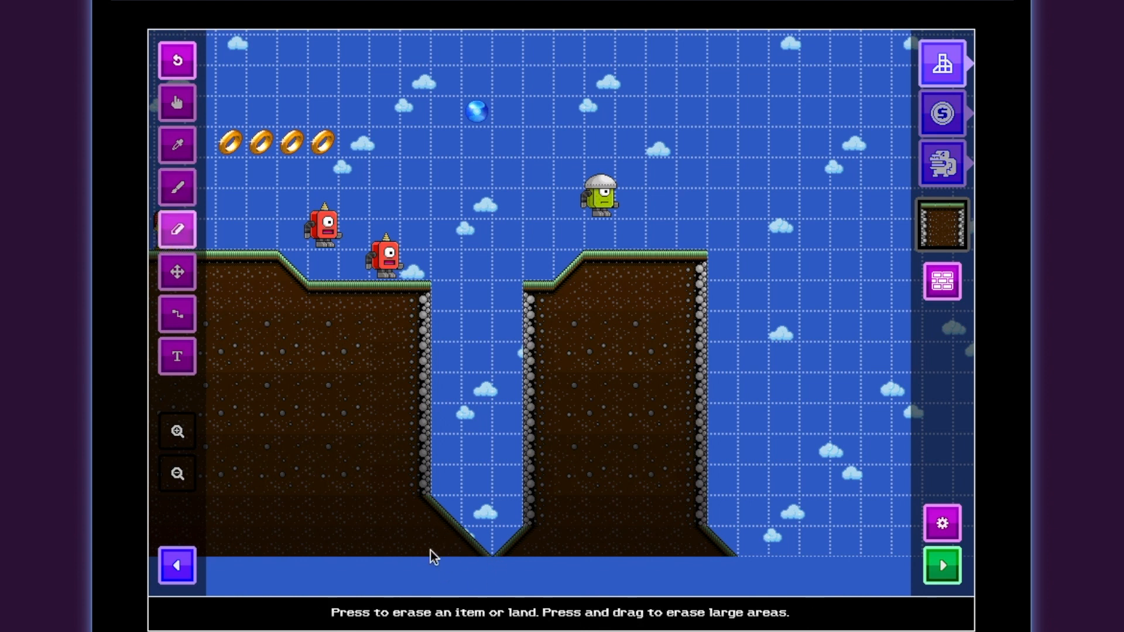
pyautogui.moveTo(430, 556); pyautogui.dragTo(427, 560)
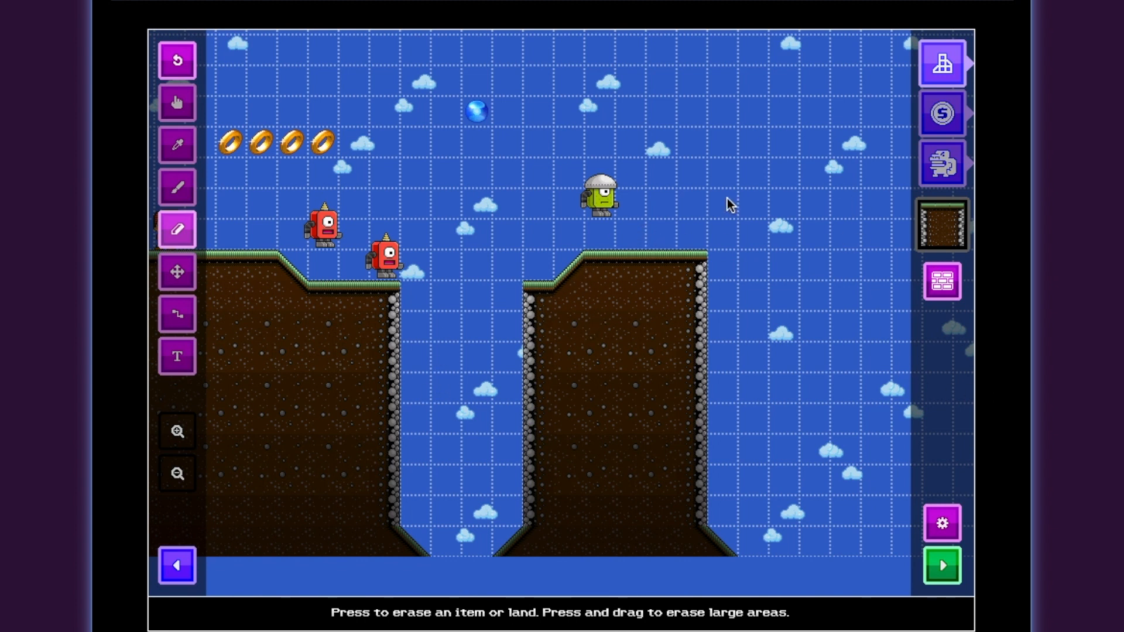
# Place a map item at the far end of the second land section and add tree-trunk backgrounds behind both land sections
pyautogui.click(950, 234)
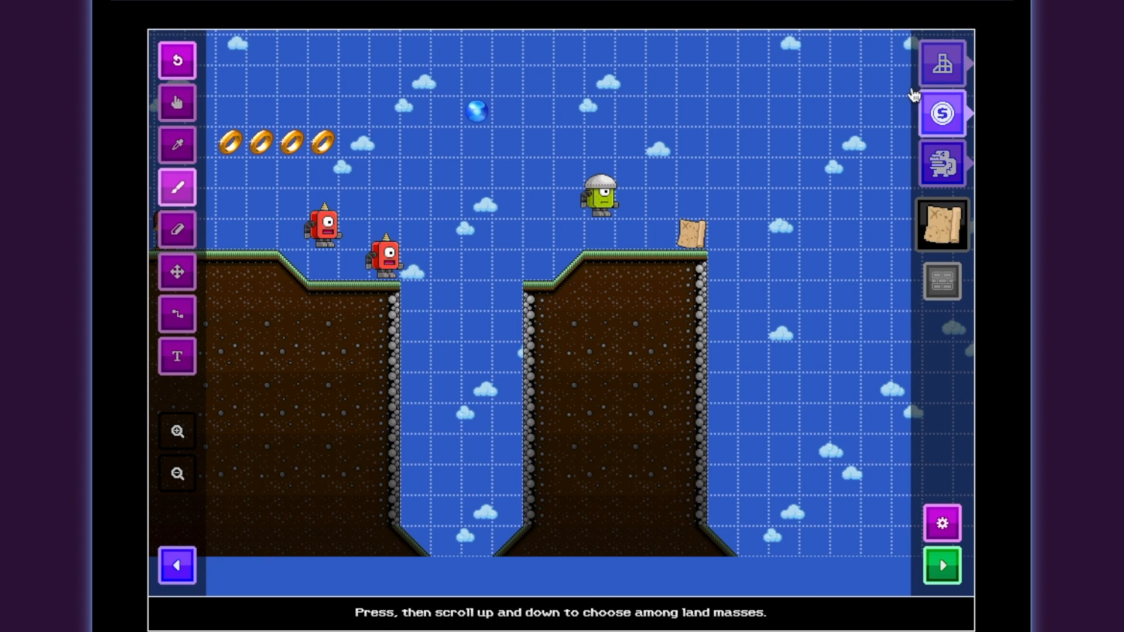
pyautogui.click(908, 254)
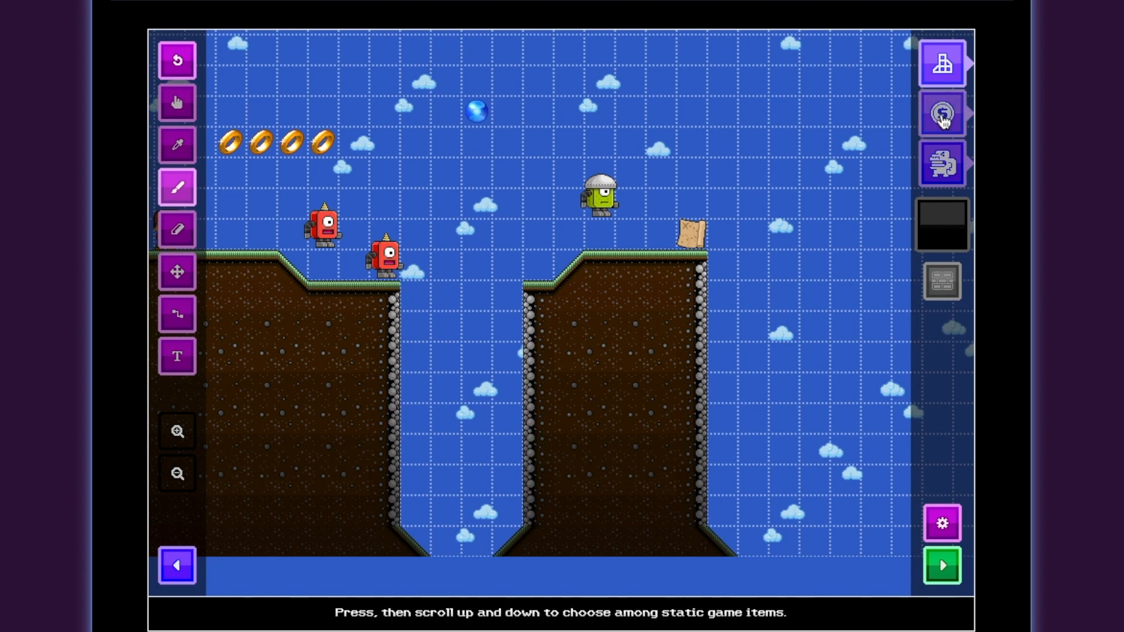
pyautogui.click(942, 226)
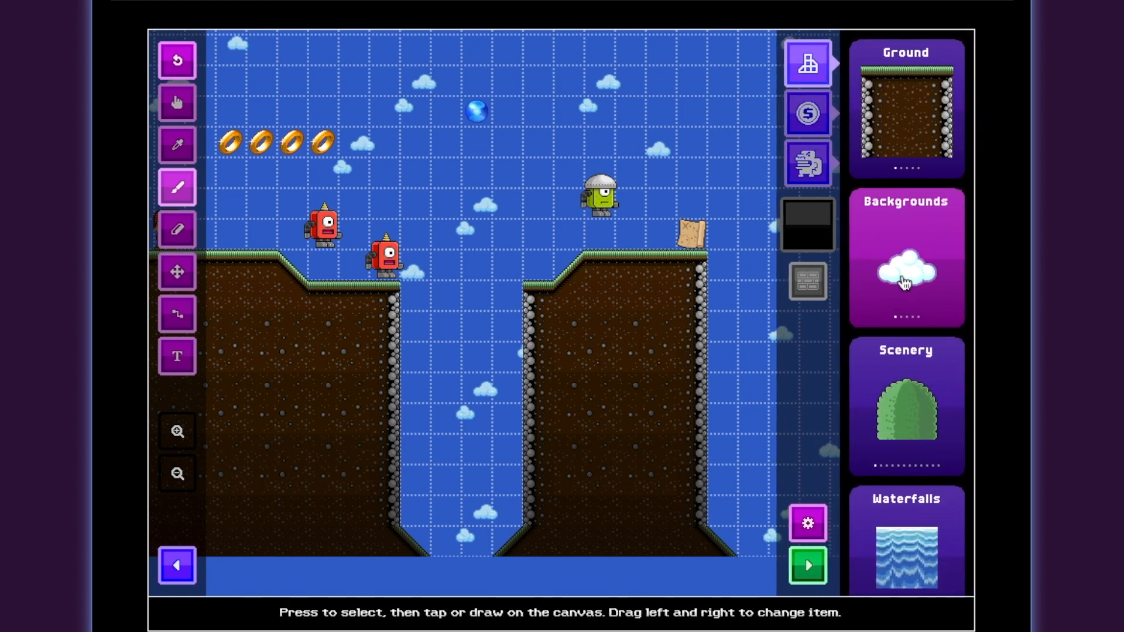
pyautogui.click(660, 213)
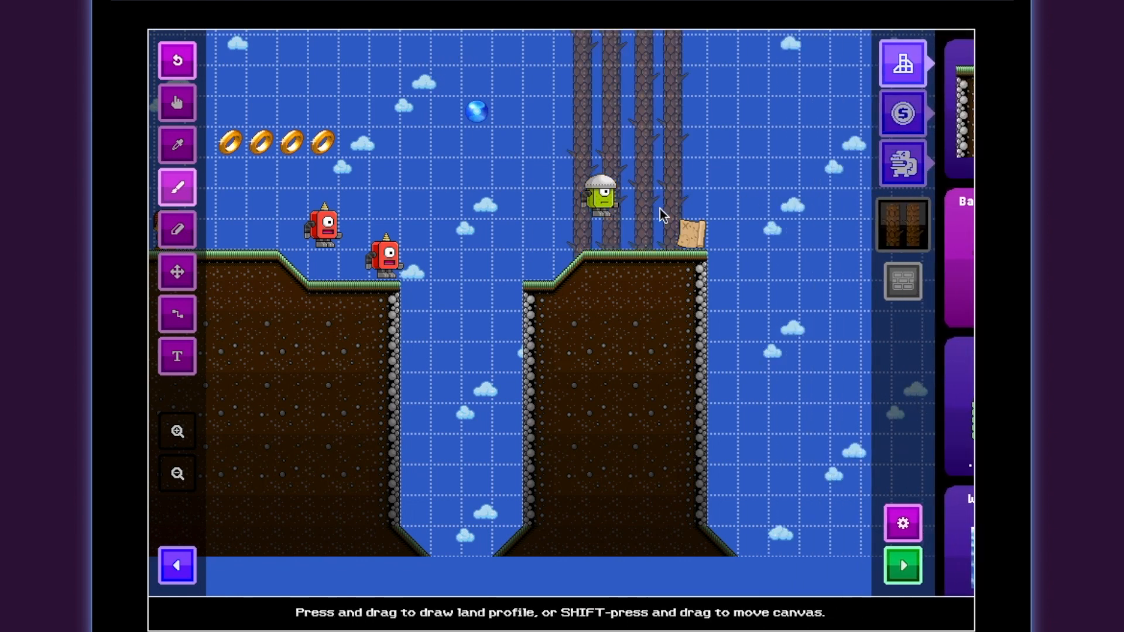
pyautogui.click(281, 146)
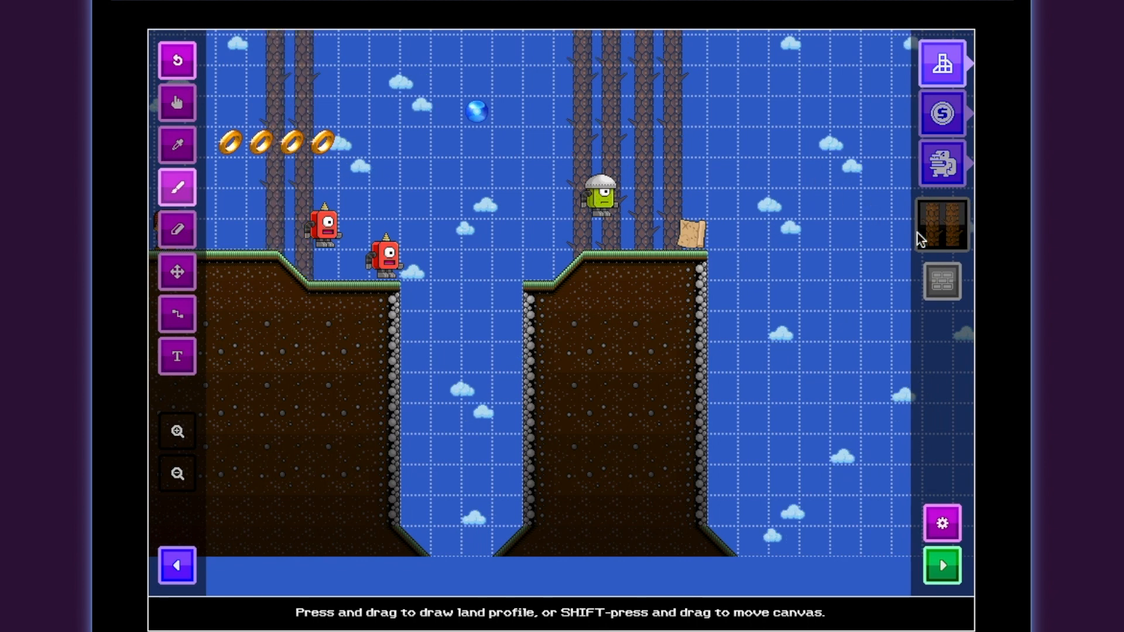
# Paint rounded green hedge scenery at the gap edge and lower step of the second land section
pyautogui.click(942, 225)
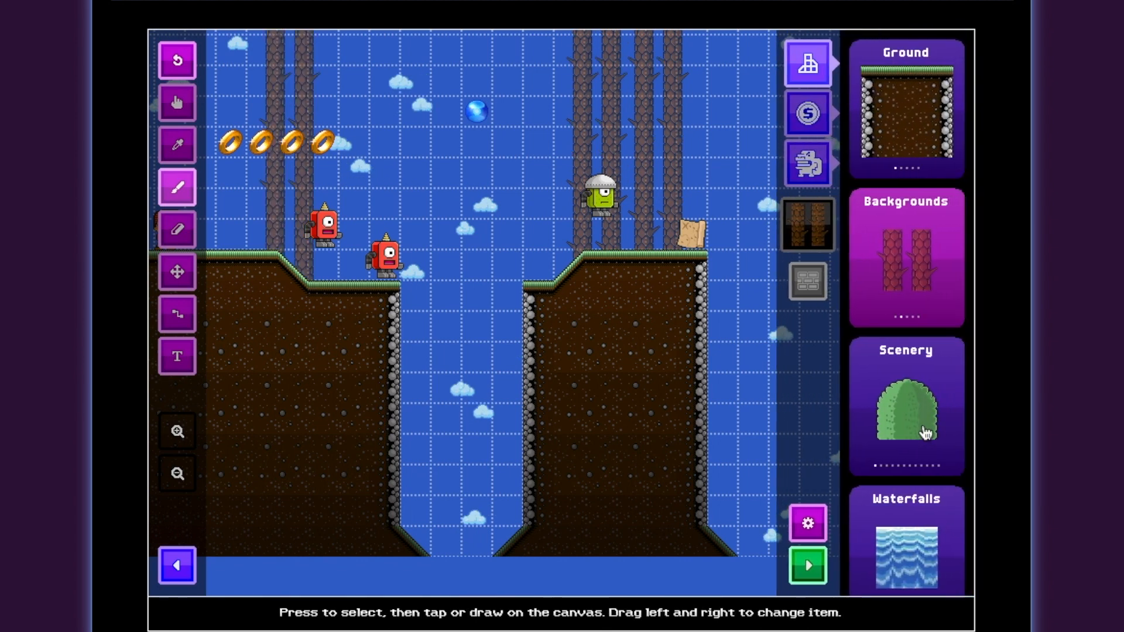
pyautogui.click(926, 433)
pyautogui.moveTo(492, 221)
pyautogui.mouseDown()
pyautogui.moveTo(612, 221)
pyautogui.moveTo(612, 190)
pyautogui.mouseUp()
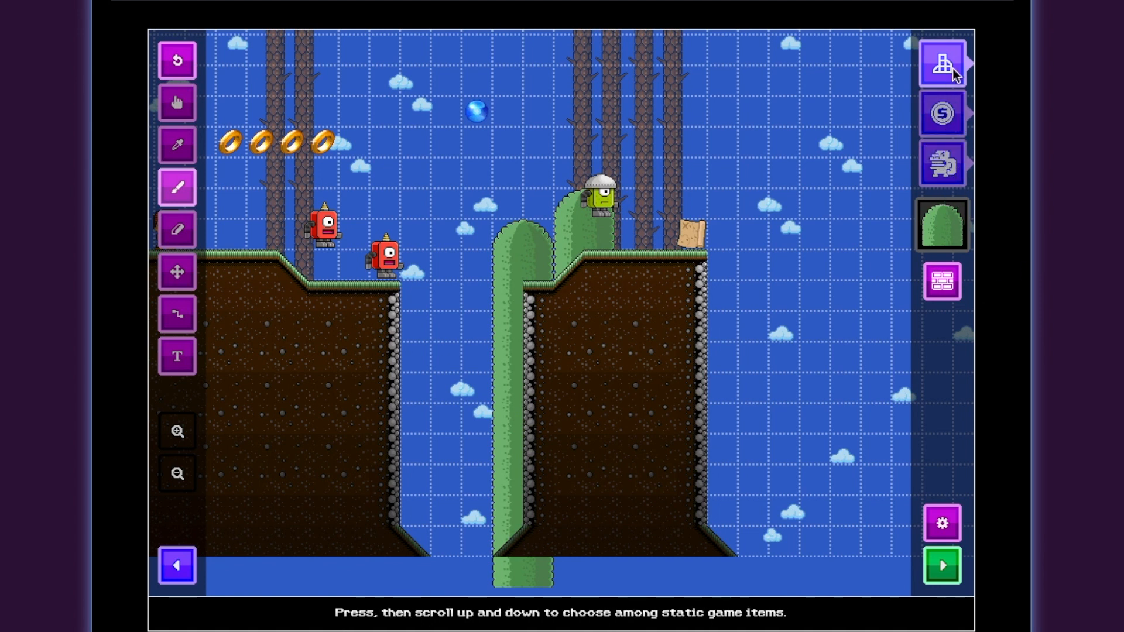
# Place a waterfall just past the far end of the second land section, level with its surface
pyautogui.click(943, 225)
pyautogui.click(907, 539)
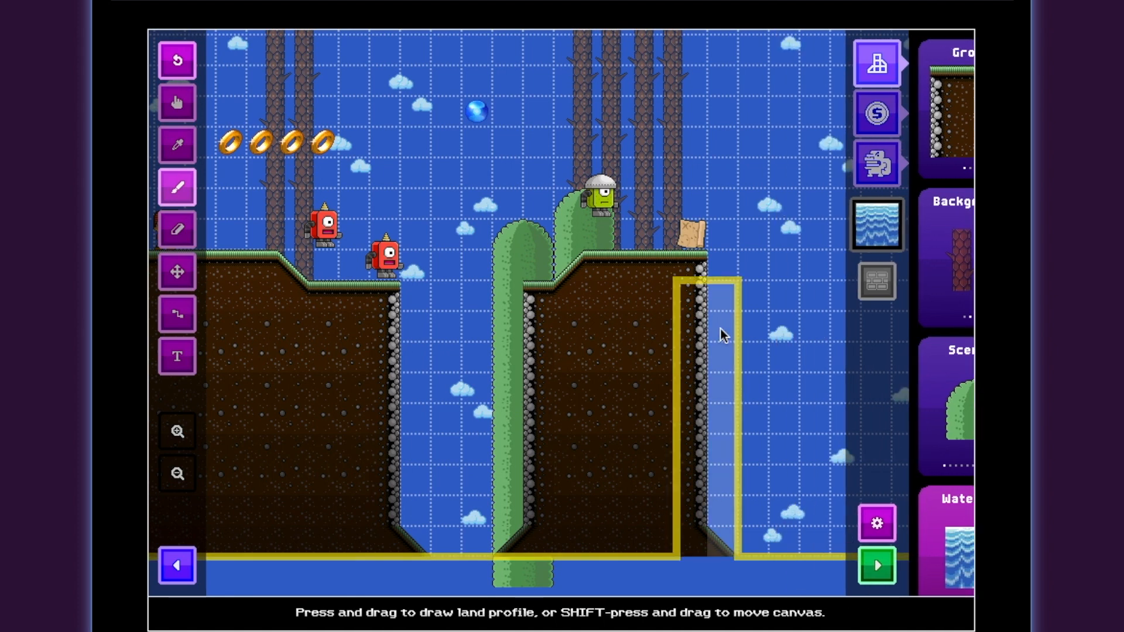
pyautogui.click(722, 335)
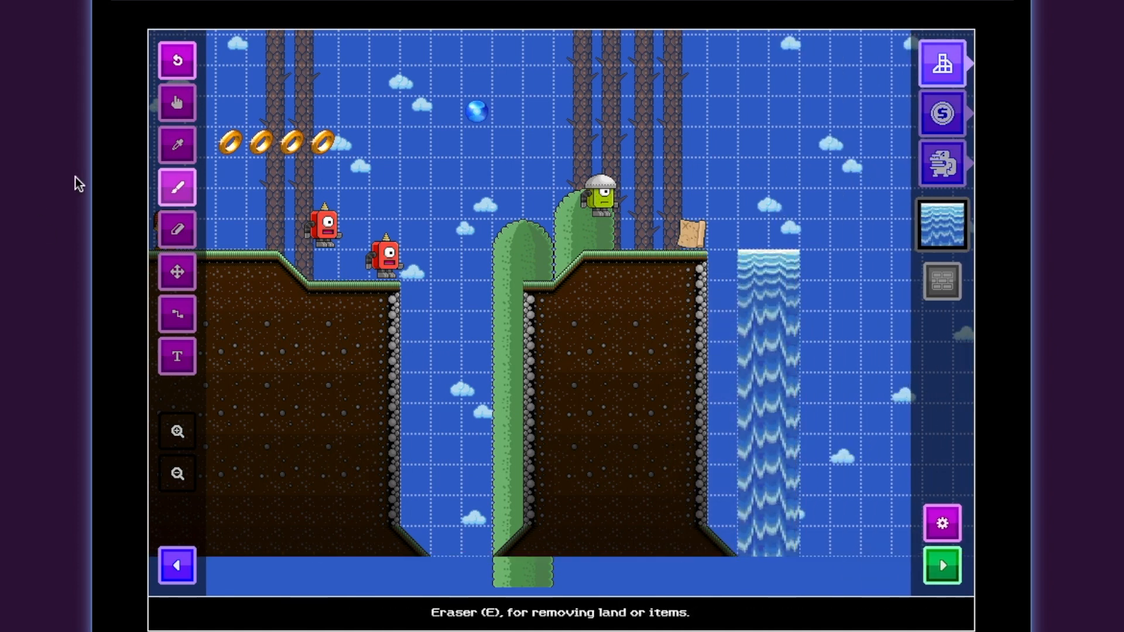
# Paint ground up to both sides of the waterfall, stepping down on the far side
pyautogui.click(936, 225)
pyautogui.click(825, 88)
pyautogui.click(721, 269)
pyautogui.moveTo(814, 269); pyautogui.dragTo(902, 296)
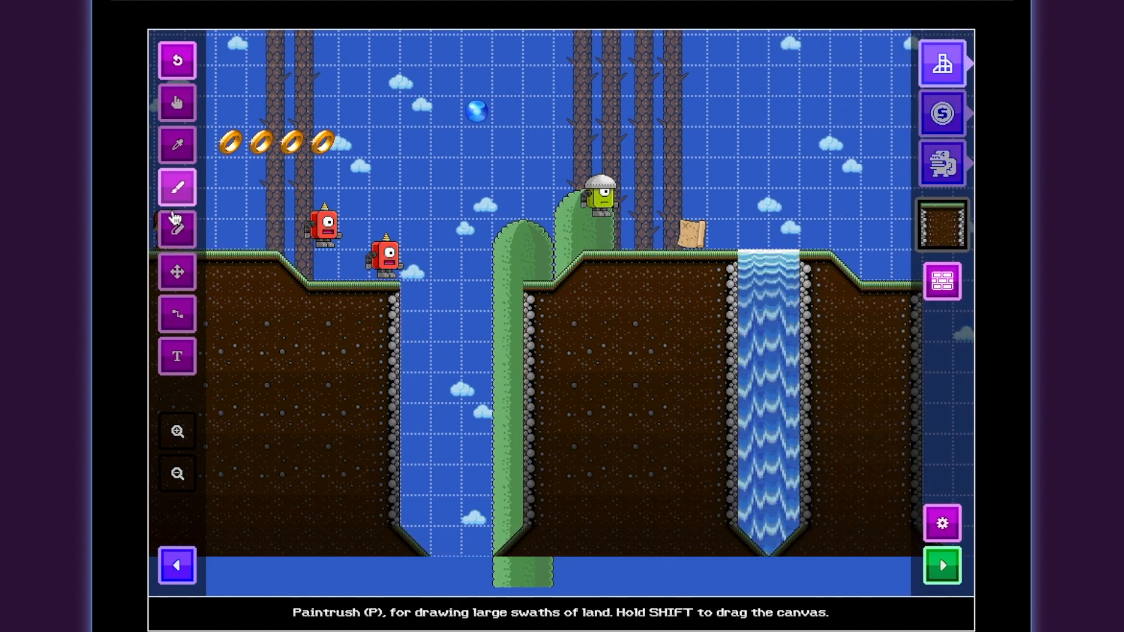
pyautogui.click(176, 227)
pyautogui.click(768, 351)
pyautogui.click(177, 60)
pyautogui.moveTo(599, 269); pyautogui.dragTo(599, 509)
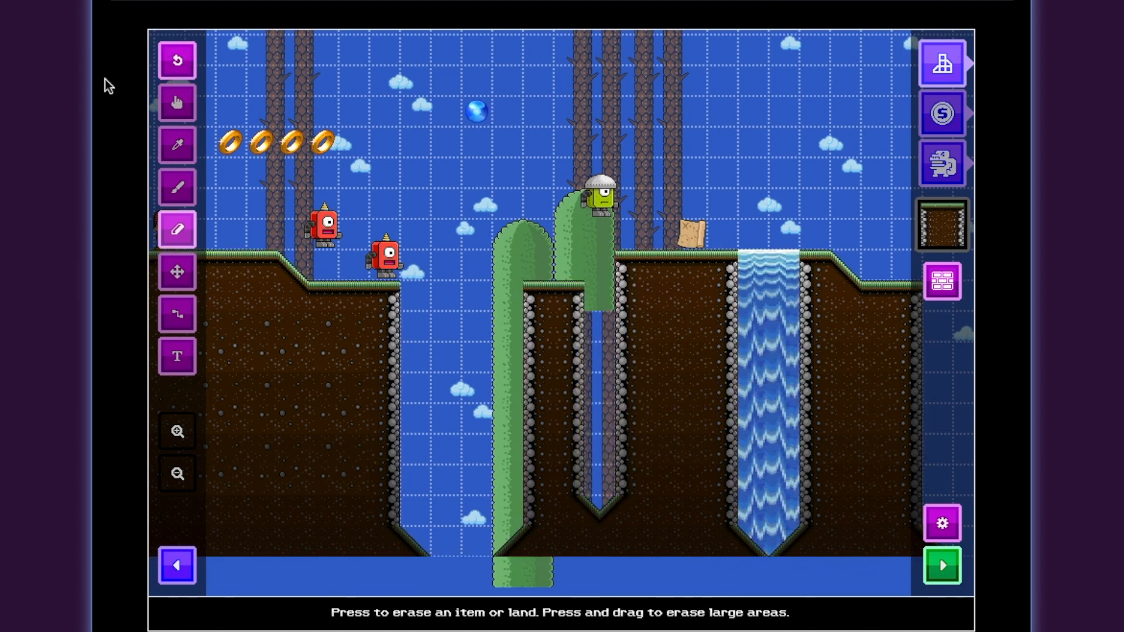
pyautogui.click(177, 61)
# Erase part of the waterfall and the ground beside it, and paint waterfall back into that gap
pyautogui.click(759, 549)
pyautogui.click(721, 534)
pyautogui.click(177, 272)
pyautogui.moveTo(712, 323)
pyautogui.mouseDown()
pyautogui.moveTo(740, 324)
pyautogui.moveTo(763, 305)
pyautogui.mouseUp()
pyautogui.click(941, 70)
pyautogui.click(906, 545)
pyautogui.click(177, 187)
pyautogui.click(794, 309)
# Play-test the stage, walking the player forward and jumping
pyautogui.click(944, 567)
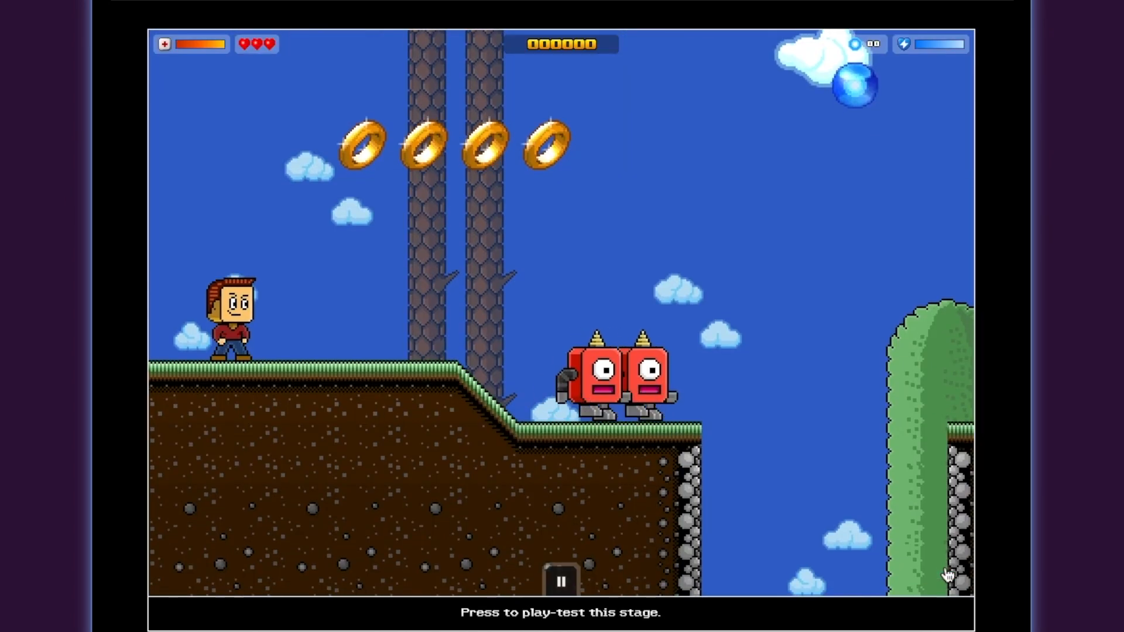
pyautogui.press('Right')
pyautogui.press('space')
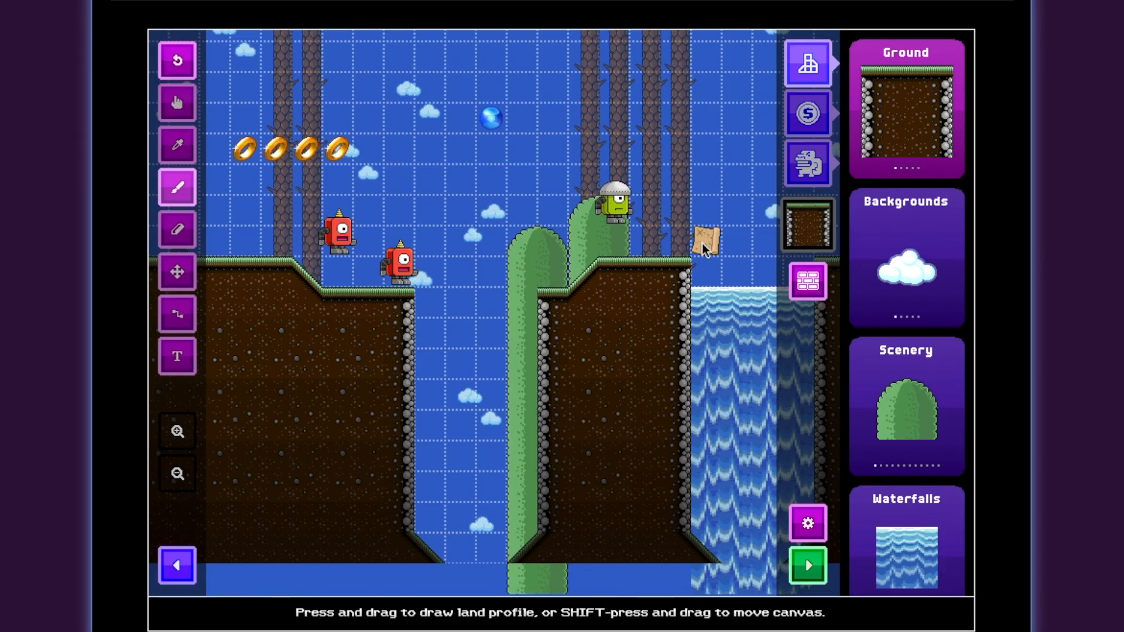
# Place a Big Baddie on the lower ledge of the land just past the waterfall
pyautogui.click(177, 103)
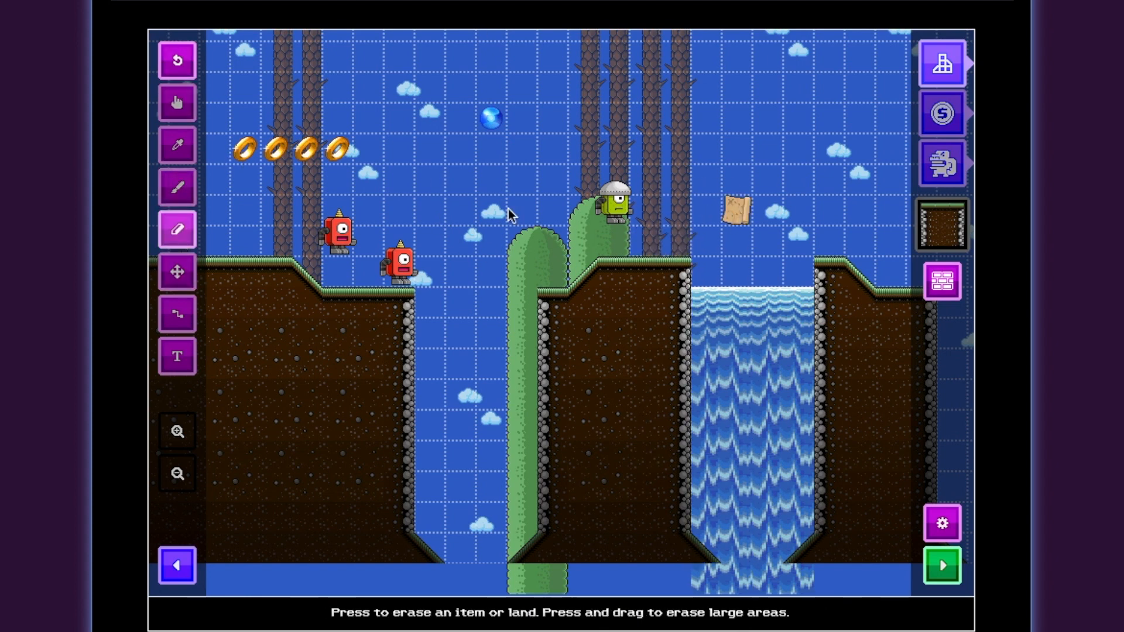
pyautogui.click(177, 272)
pyautogui.hscroll(7, 424, 283)
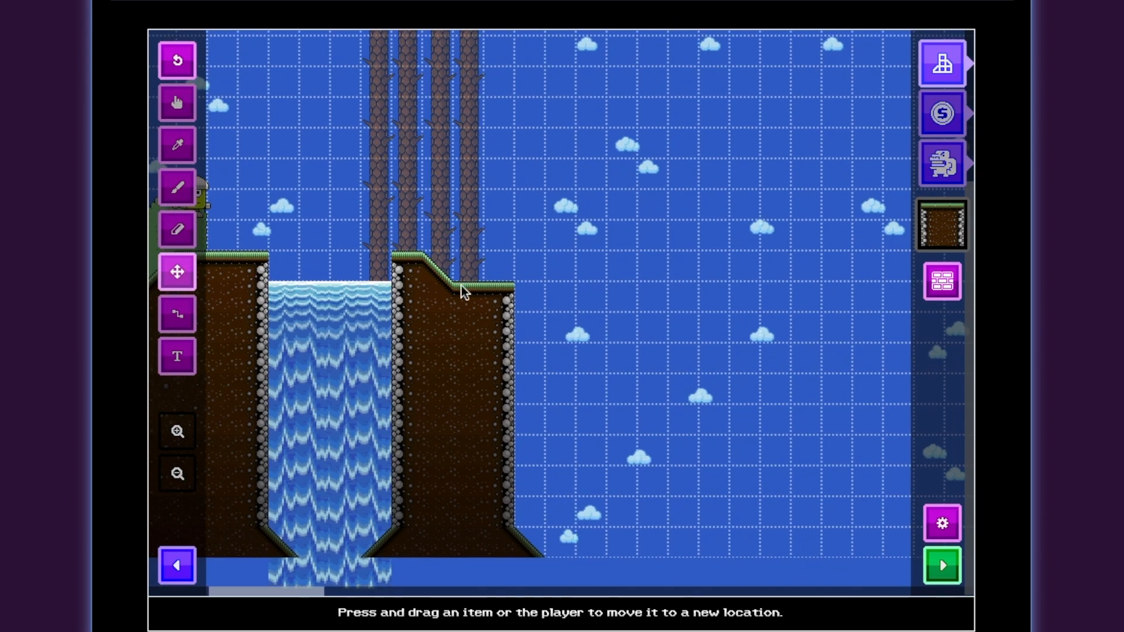
pyautogui.click(940, 160)
pyautogui.click(906, 274)
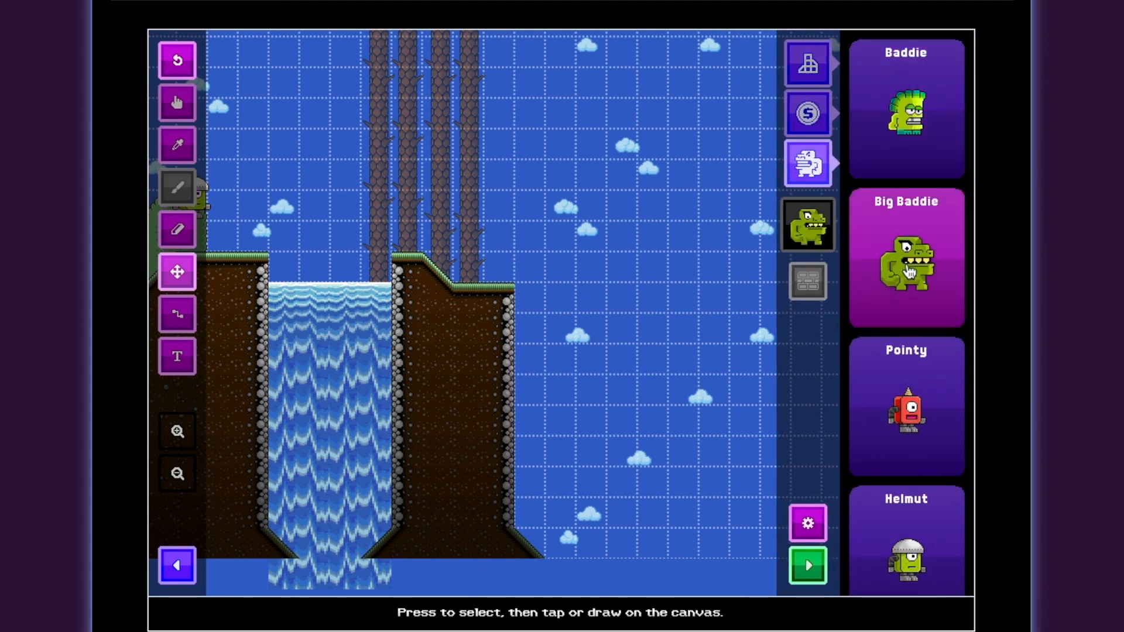
pyautogui.click(460, 235)
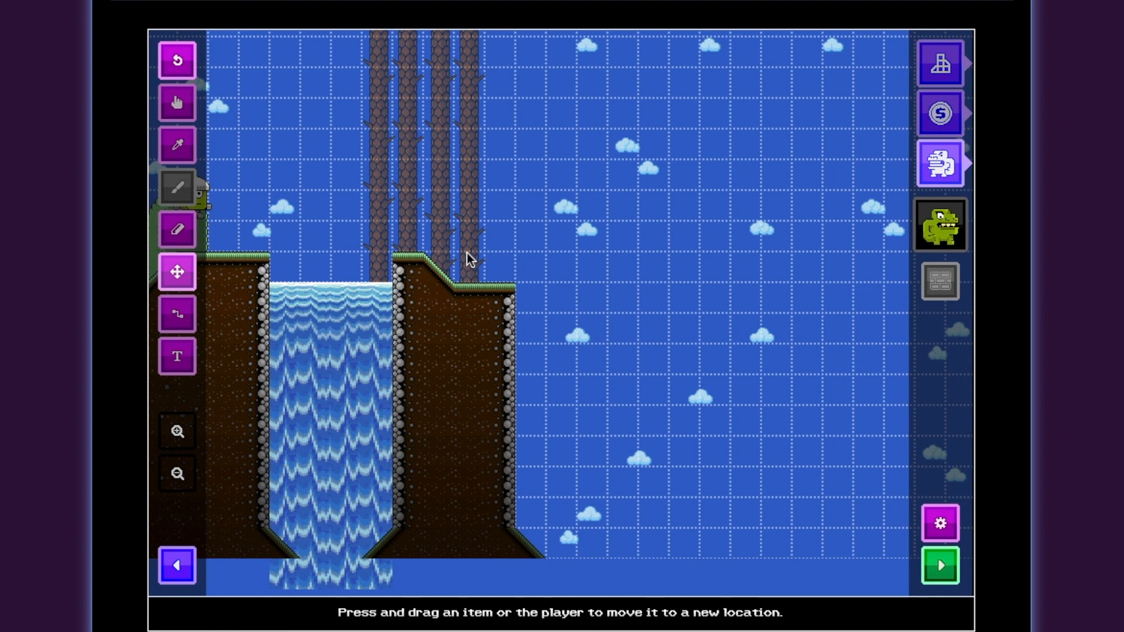
pyautogui.click(945, 211)
pyautogui.click(467, 253)
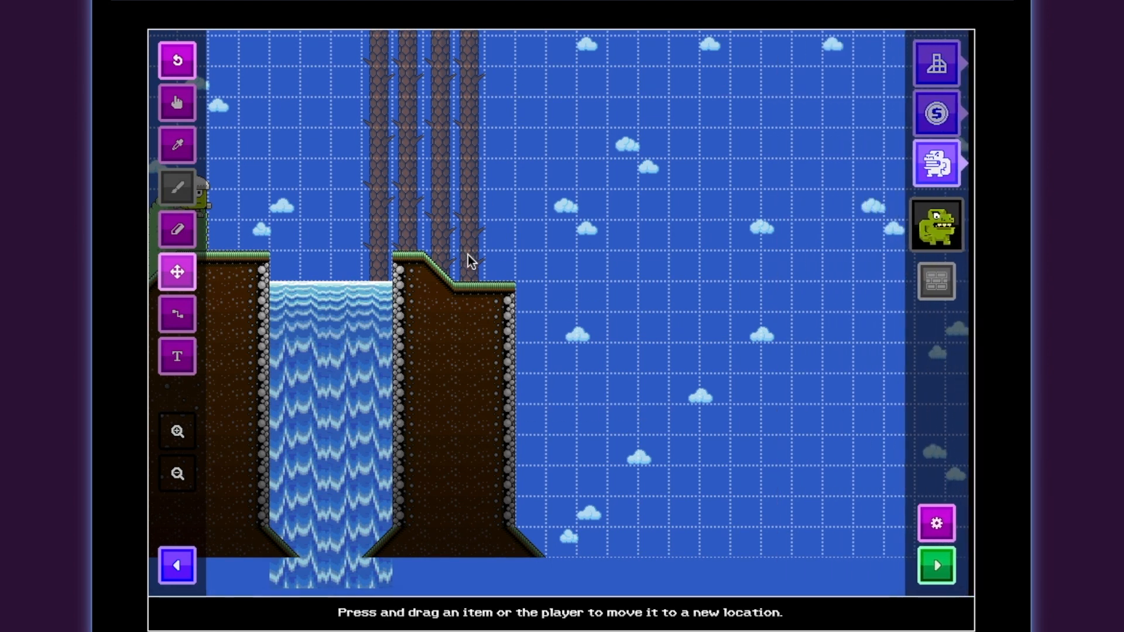
pyautogui.click(180, 103)
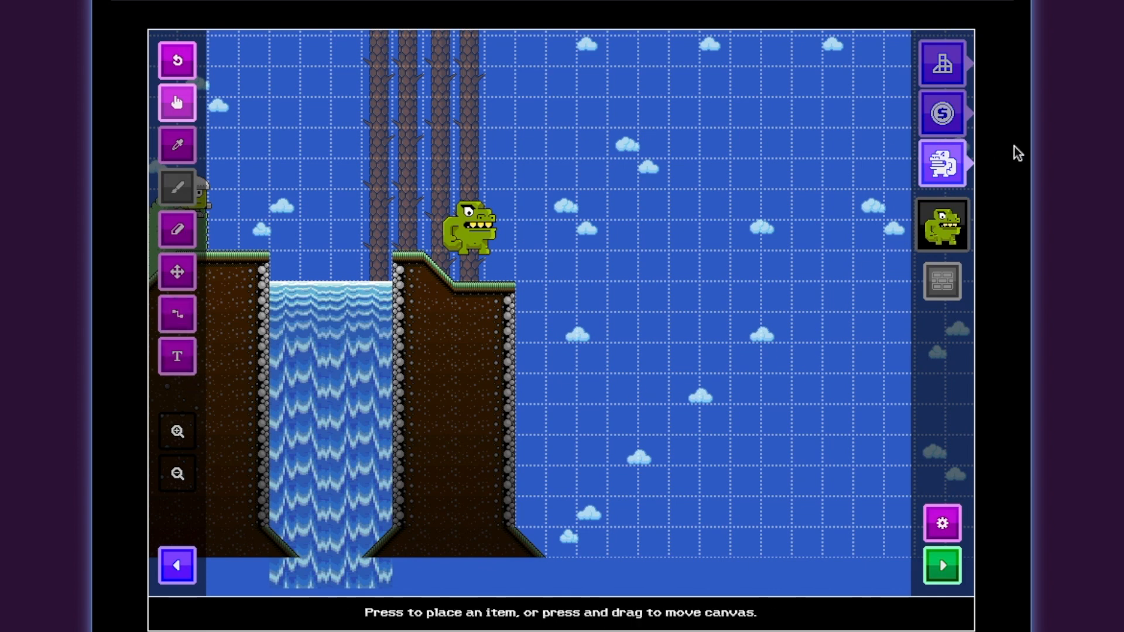
# Paint a floating log from Springy Platforms, about six grid squares wide, above the gap beyond the last land
pyautogui.click(960, 81)
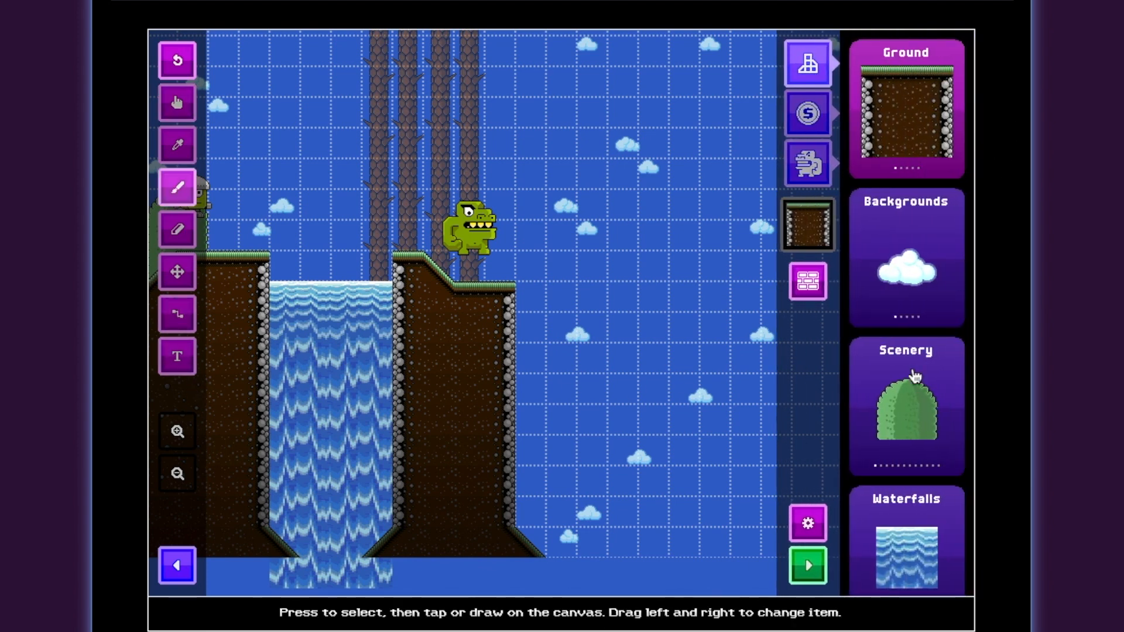
pyautogui.scroll(-2, 897, 109)
pyautogui.scroll(-5, 916, 388)
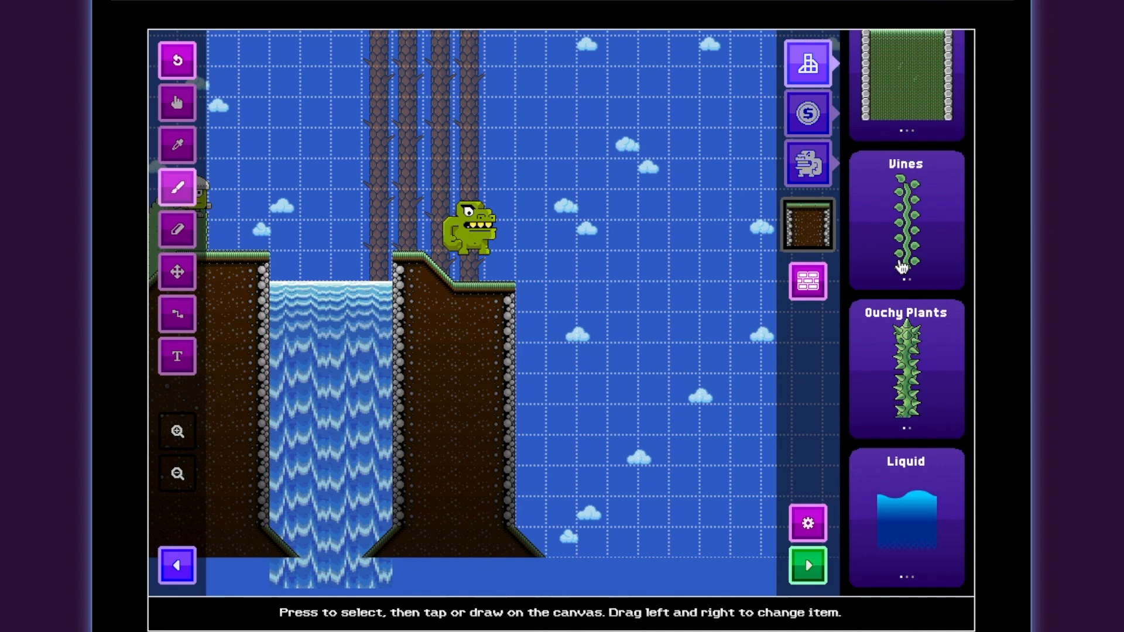
pyautogui.scroll(-4, 932, 287)
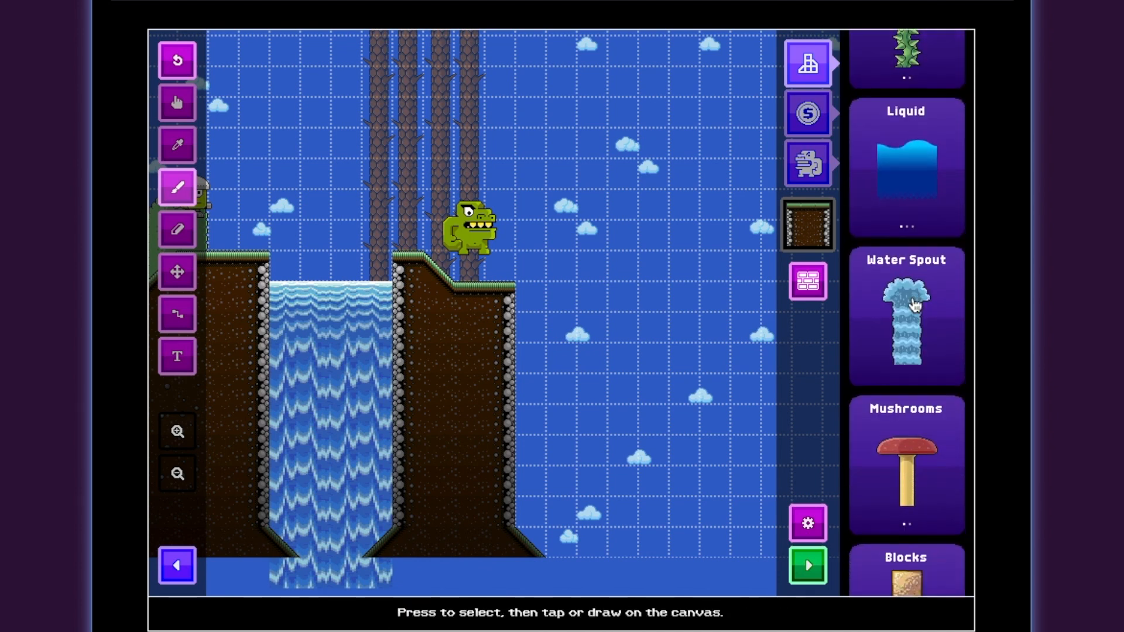
pyautogui.scroll(-6, 964, 497)
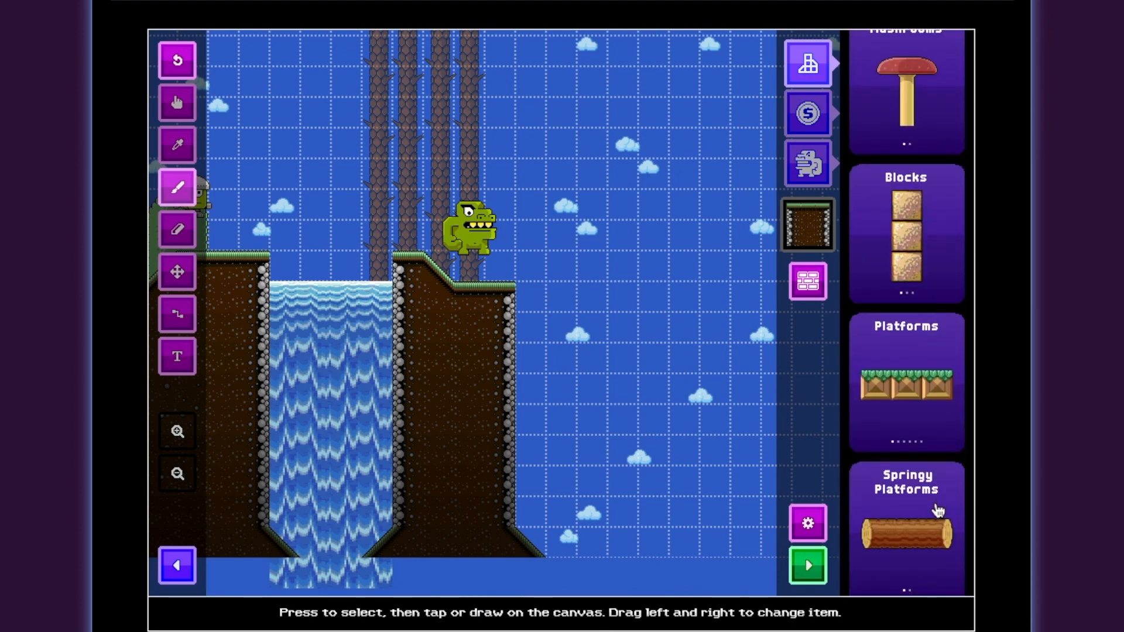
pyautogui.click(907, 403)
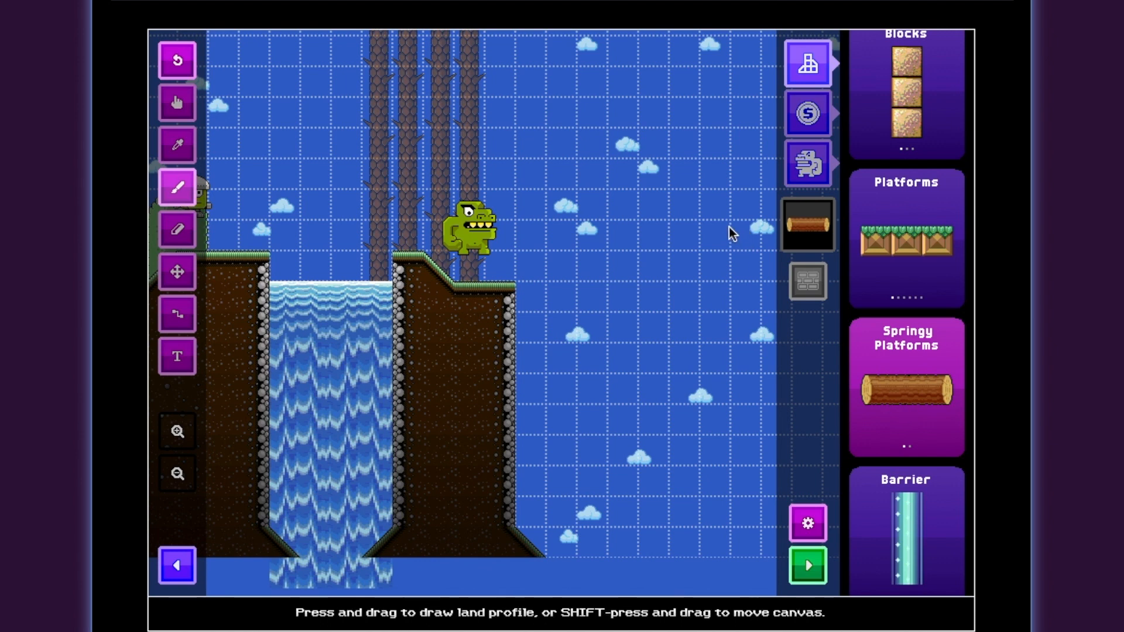
pyautogui.moveTo(588, 202); pyautogui.dragTo(755, 206)
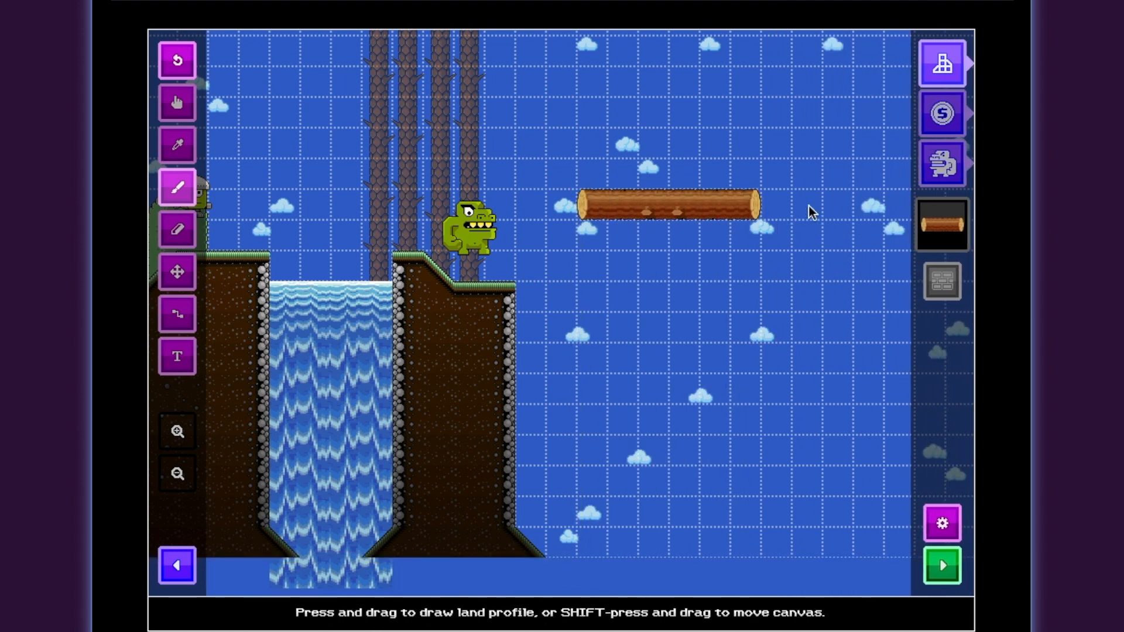
# Paint Liquid across the open gap past the last ledge, with its surface about level with the ledge
pyautogui.click(942, 113)
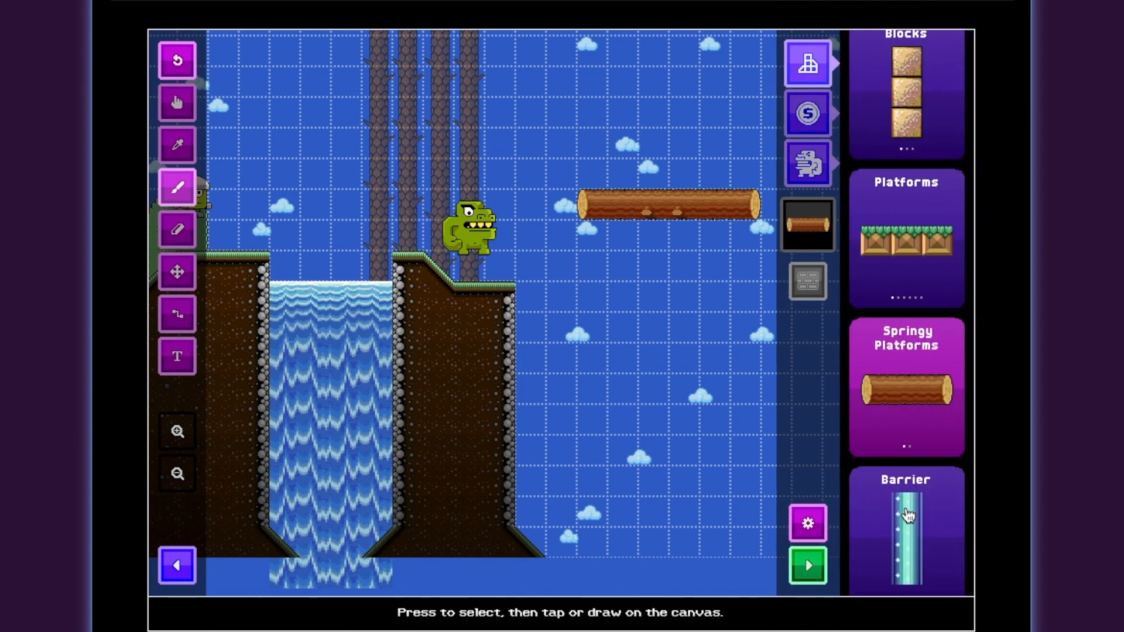
pyautogui.scroll(-3, 901, 468)
pyautogui.scroll(5, 904, 446)
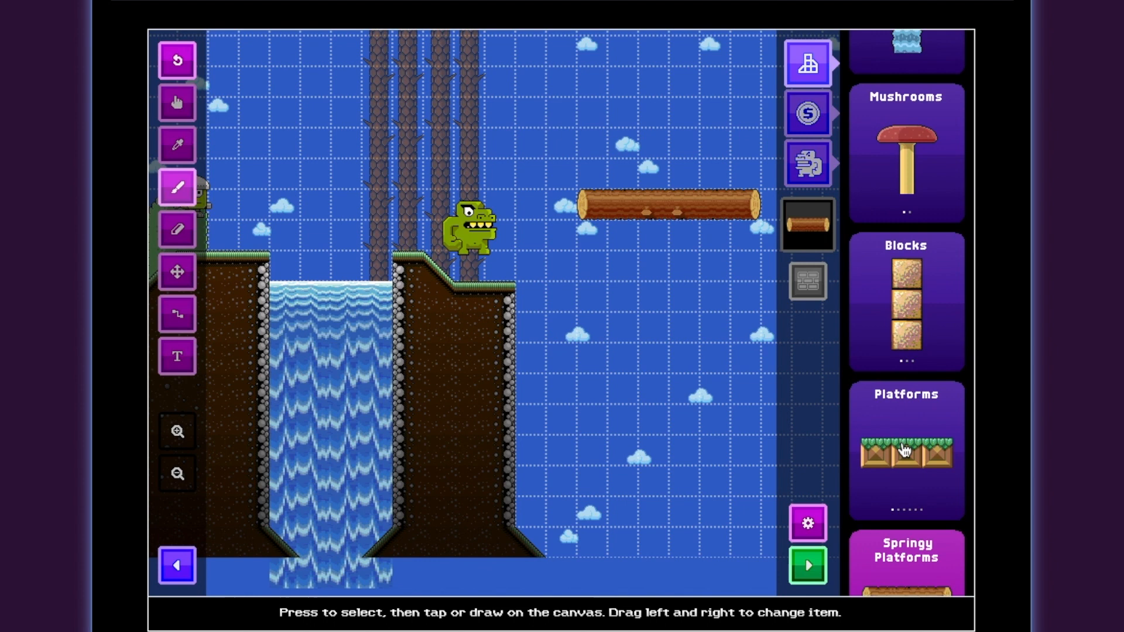
pyautogui.scroll(3, 913, 388)
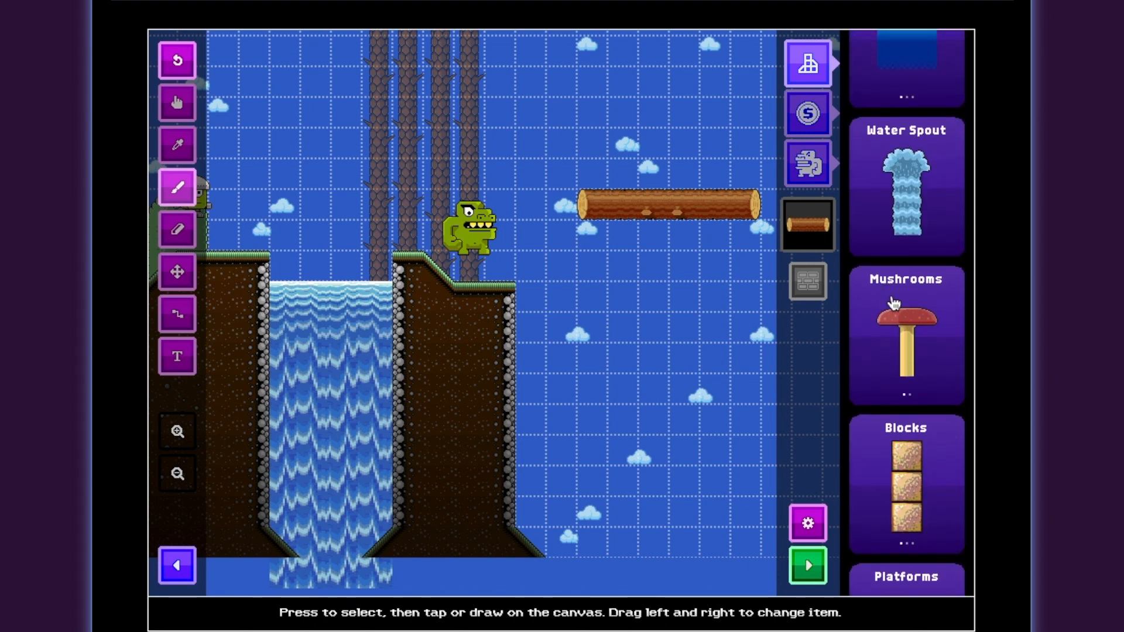
pyautogui.scroll(3, 892, 303)
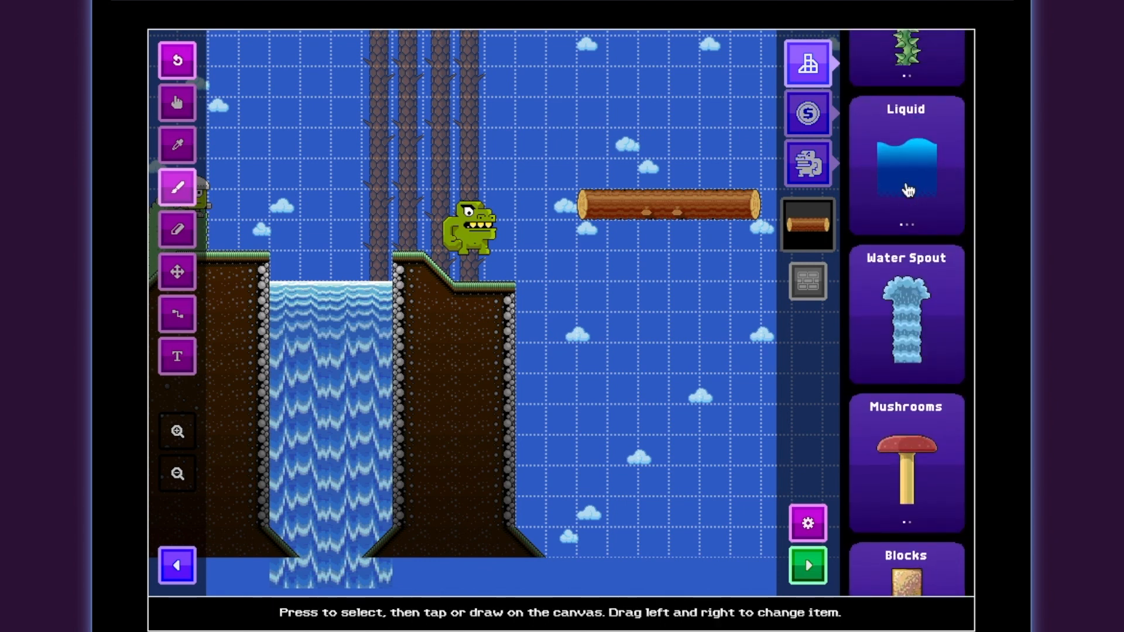
pyautogui.click(908, 191)
pyautogui.moveTo(532, 301)
pyautogui.mouseDown()
pyautogui.moveTo(636, 314)
pyautogui.moveTo(907, 287)
pyautogui.mouseUp()
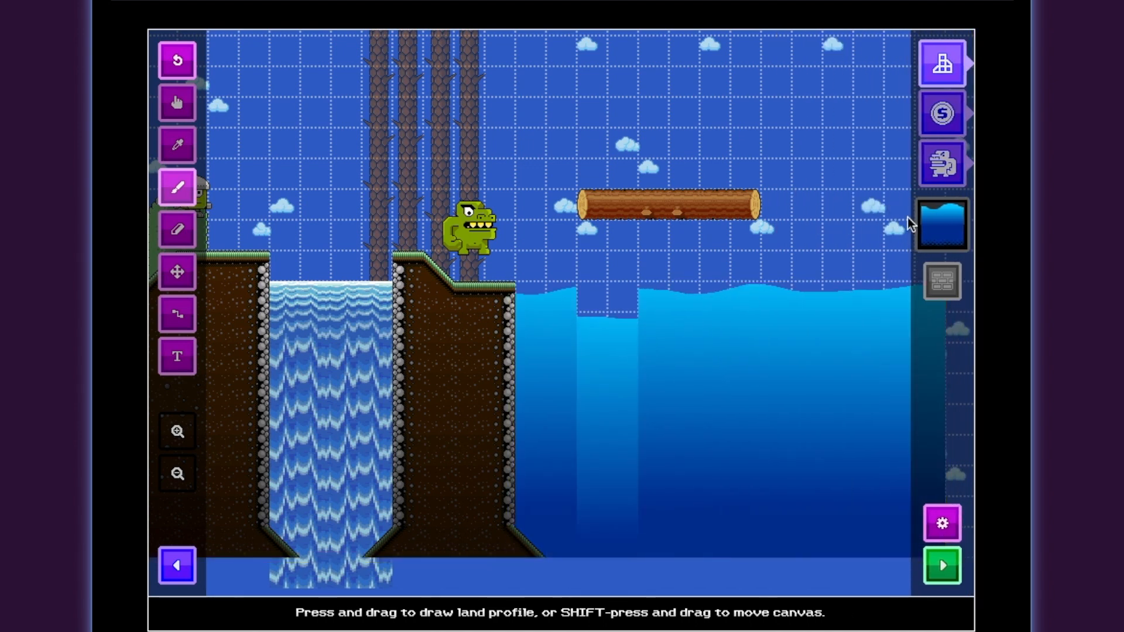
# Place three Snorkly enemies in the water at different depths, one near the ledge wall and two farther out
pyautogui.click(930, 153)
pyautogui.moveTo(928, 472); pyautogui.dragTo(912, 196)
pyautogui.moveTo(921, 386); pyautogui.dragTo(914, 237)
pyautogui.moveTo(913, 486); pyautogui.dragTo(910, 334)
pyautogui.moveTo(912, 408); pyautogui.dragTo(911, 368)
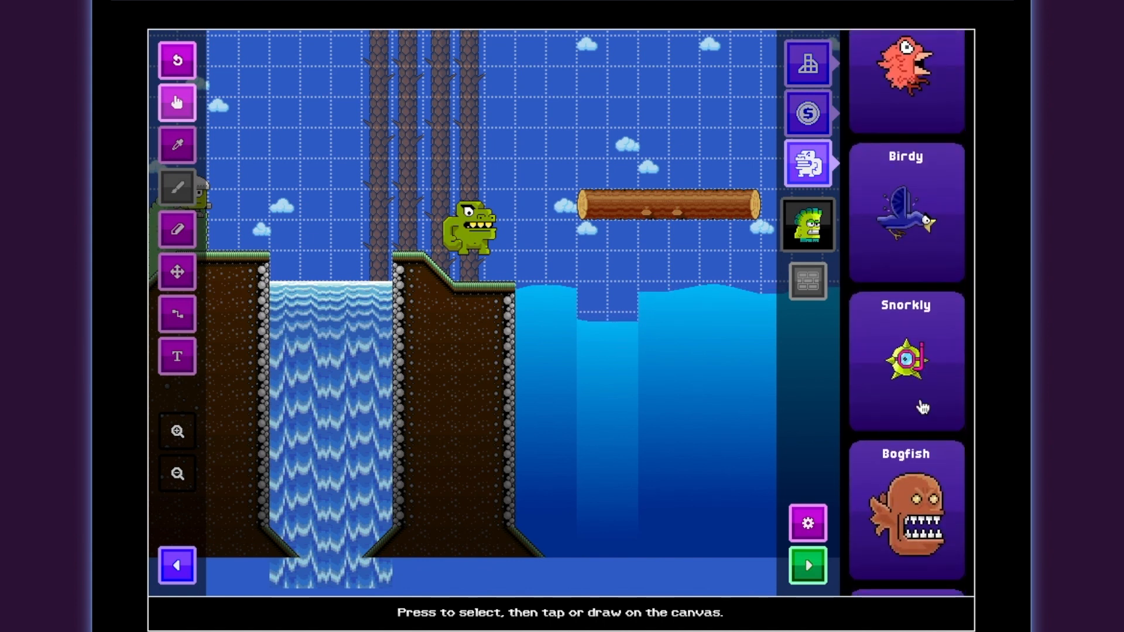
pyautogui.click(920, 383)
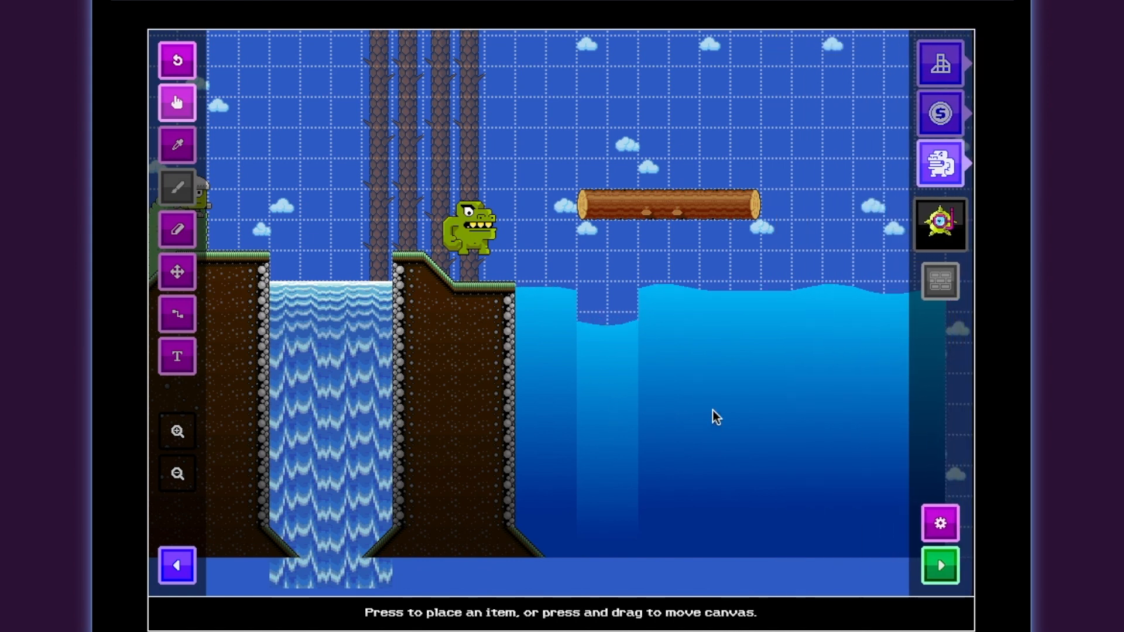
pyautogui.click(696, 378)
pyautogui.click(835, 403)
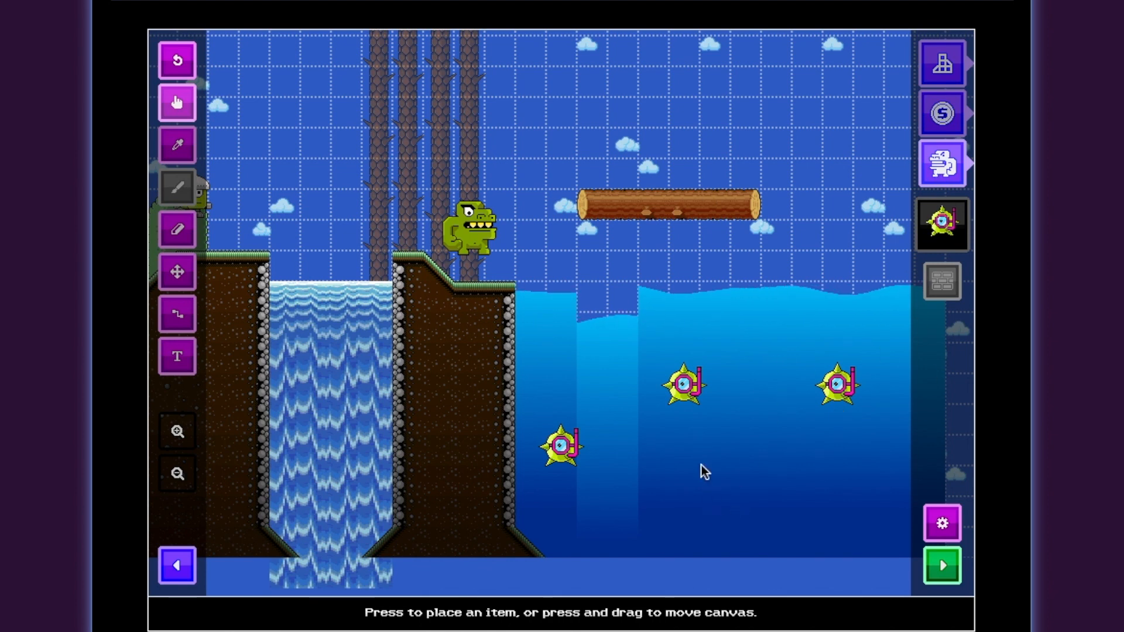
pyautogui.moveTo(701, 465); pyautogui.dragTo(682, 409)
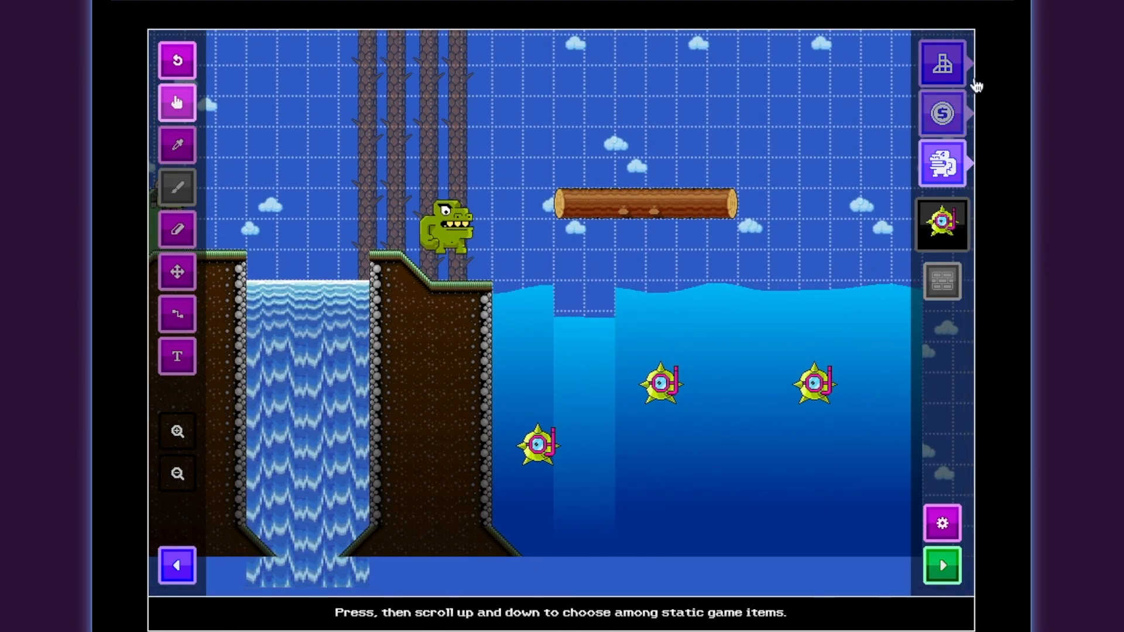
# Paint a floor of stone-edged Ground along the bottom of the pool, extending it past the end of the water
pyautogui.click(975, 85)
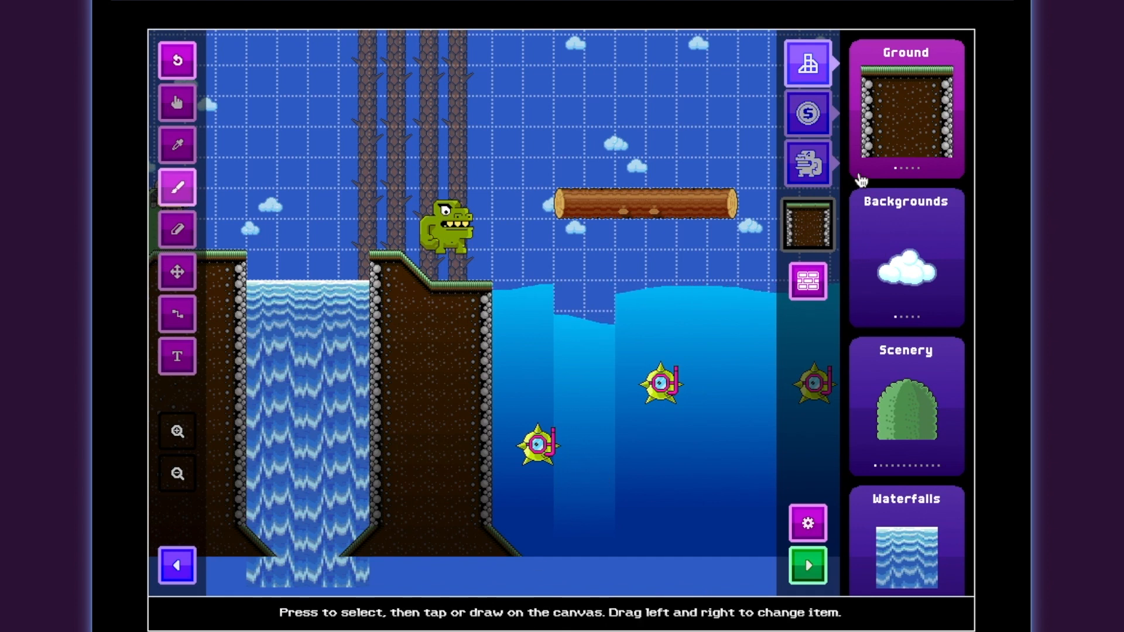
pyautogui.moveTo(915, 146); pyautogui.dragTo(900, 136)
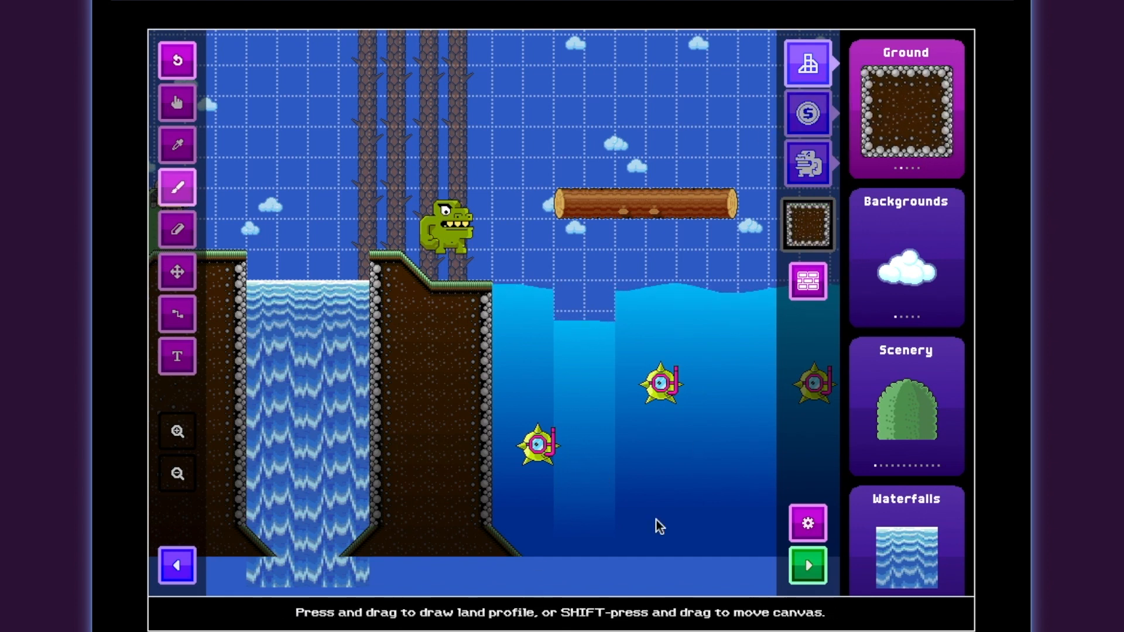
pyautogui.moveTo(525, 552)
pyautogui.mouseDown()
pyautogui.moveTo(776, 550)
pyautogui.moveTo(858, 536)
pyautogui.mouseUp()
pyautogui.click(177, 273)
pyautogui.moveTo(474, 352); pyautogui.dragTo(106, 314)
pyautogui.moveTo(446, 530); pyautogui.dragTo(652, 534)
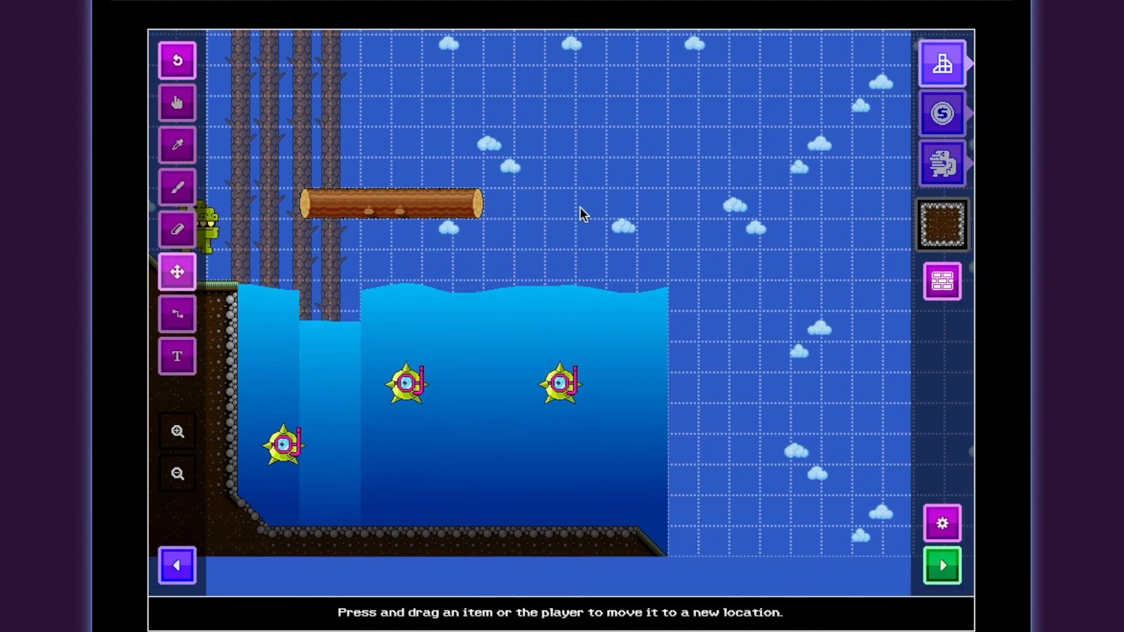
pyautogui.press('p')
pyautogui.moveTo(657, 548); pyautogui.dragTo(904, 553)
# Try painting a narrow stone-edged column up from the pool floor and undo it
pyautogui.moveTo(591, 535); pyautogui.dragTo(590, 328)
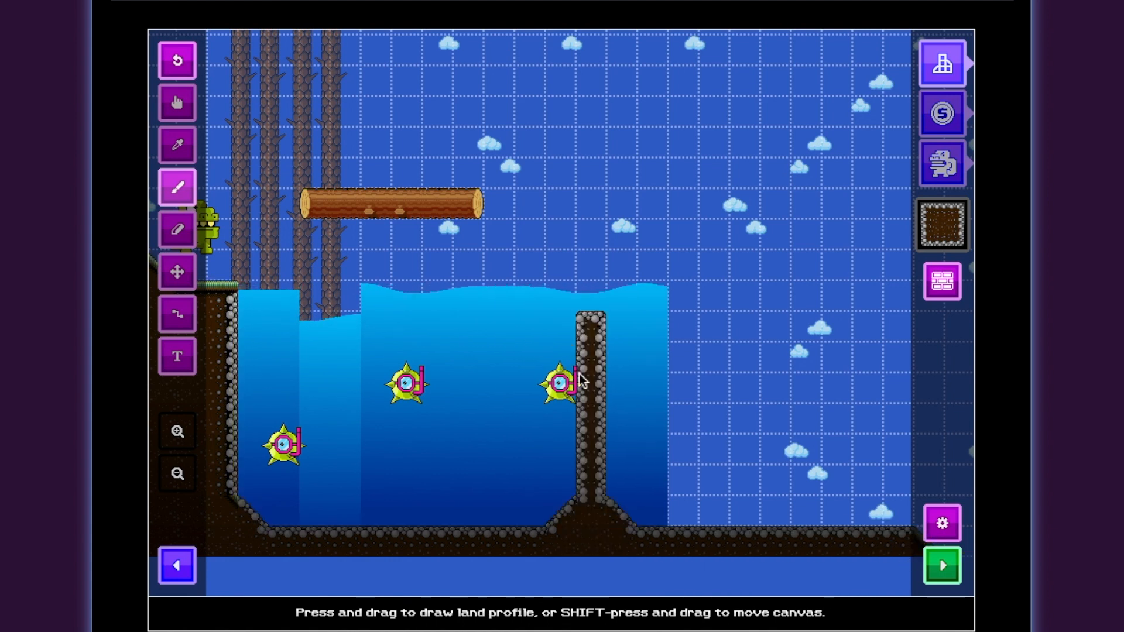
pyautogui.click(179, 62)
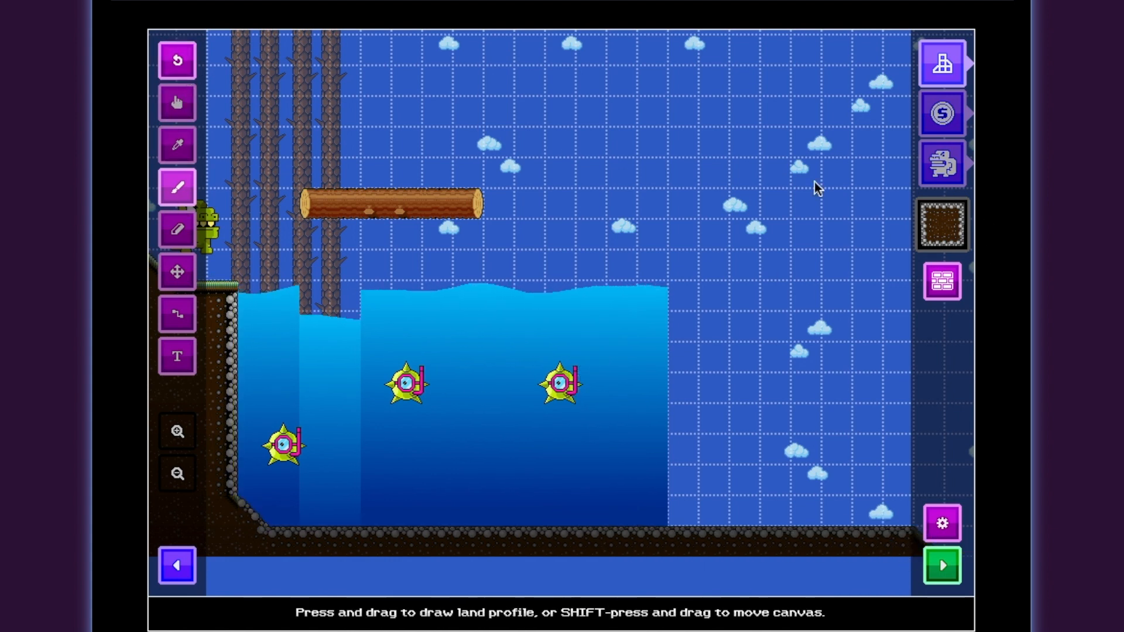
# Extend the pool with Liquid by about six grid squares over the new floor, level with the existing water
pyautogui.click(960, 223)
pyautogui.click(906, 548)
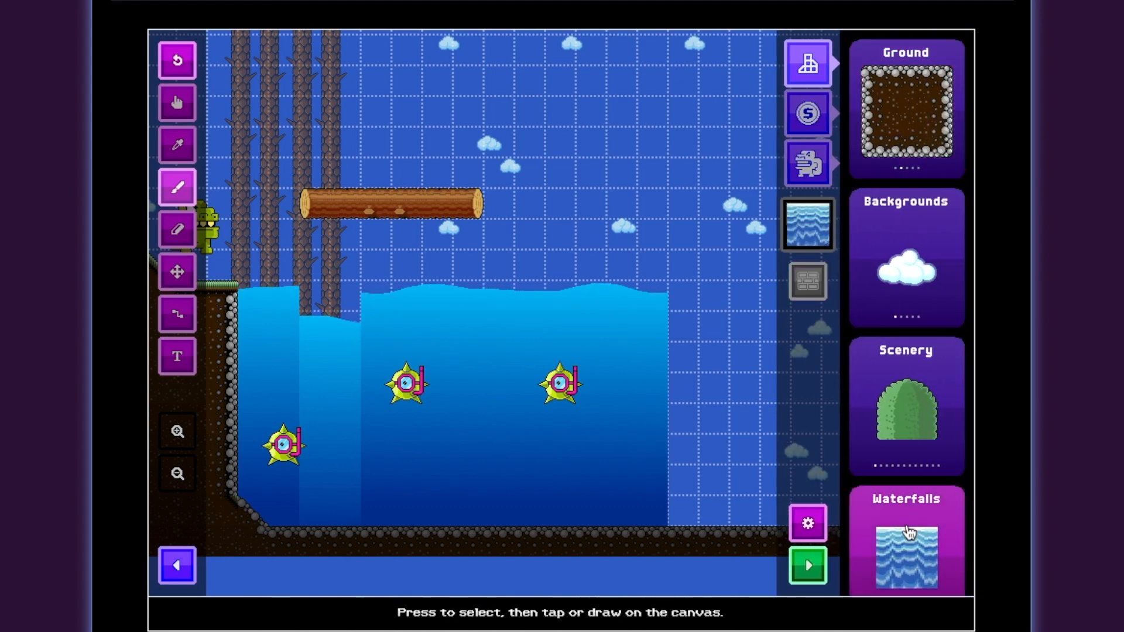
pyautogui.scroll(-5, 932, 390)
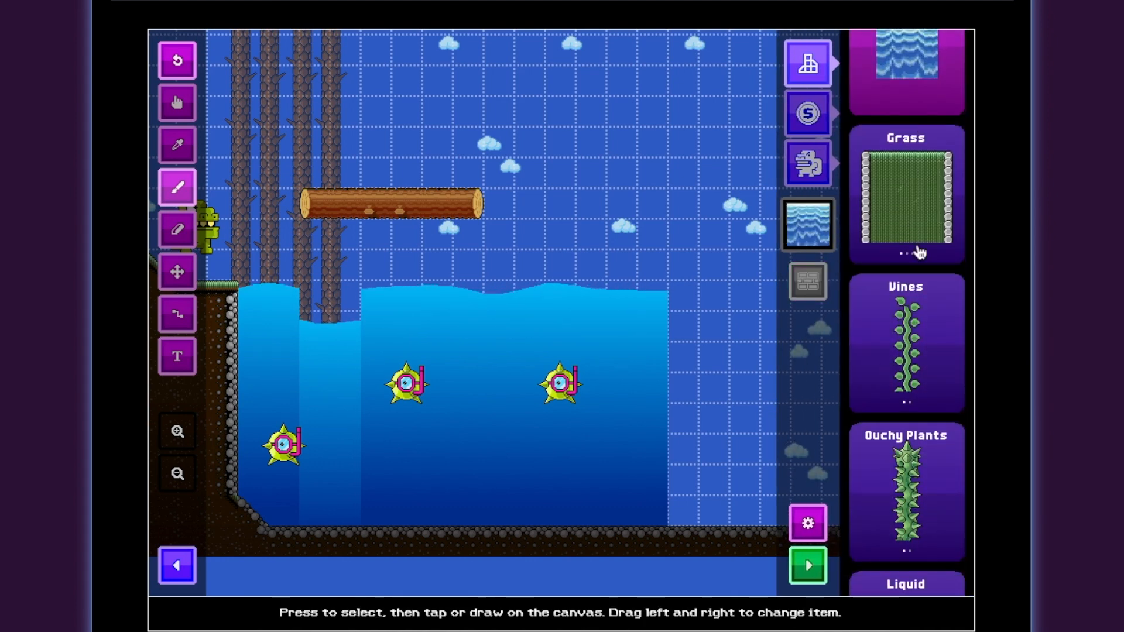
pyautogui.scroll(-3, 933, 459)
pyautogui.click(901, 383)
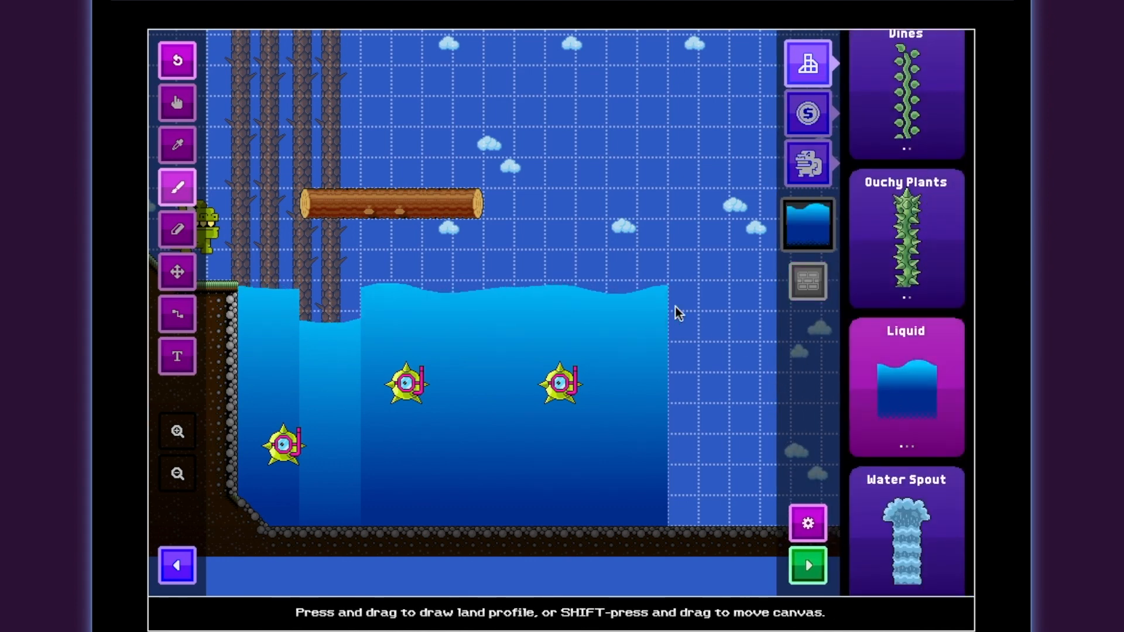
pyautogui.moveTo(754, 303); pyautogui.dragTo(827, 306)
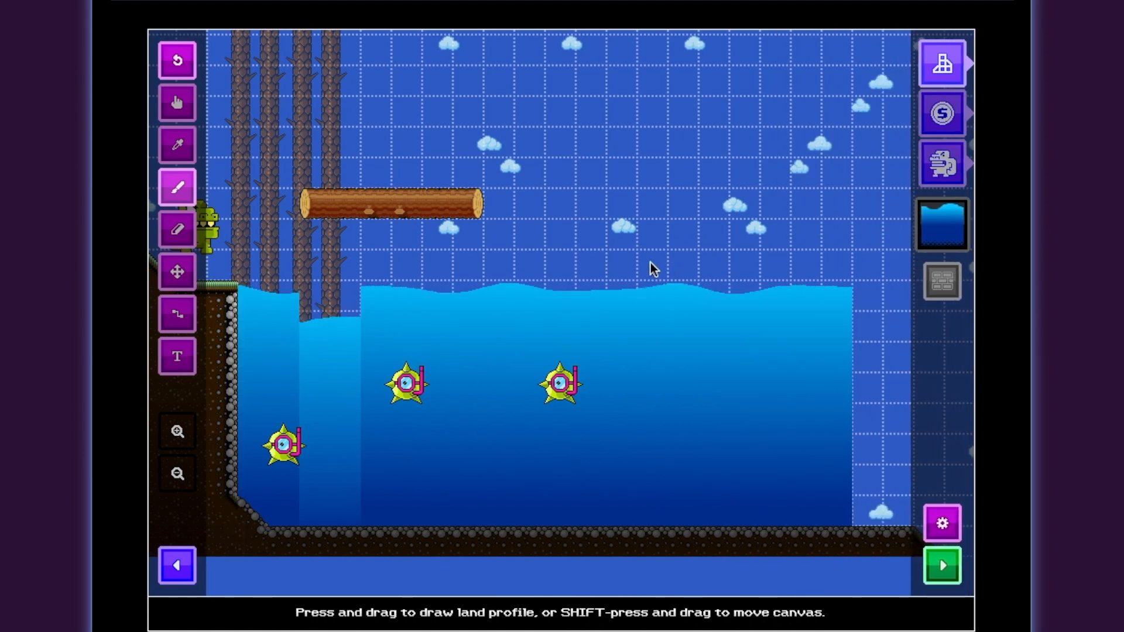
# Place three gold coin Treasures along the pool floor, two near the ledge wall and one farther out
pyautogui.click(942, 113)
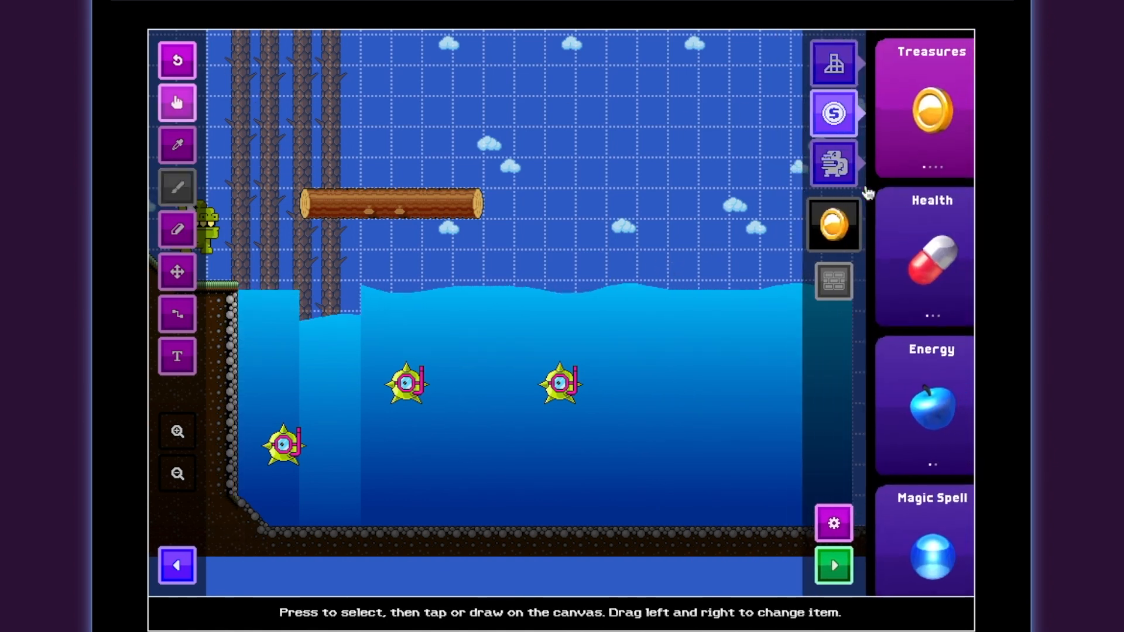
pyautogui.moveTo(292, 505); pyautogui.dragTo(364, 306)
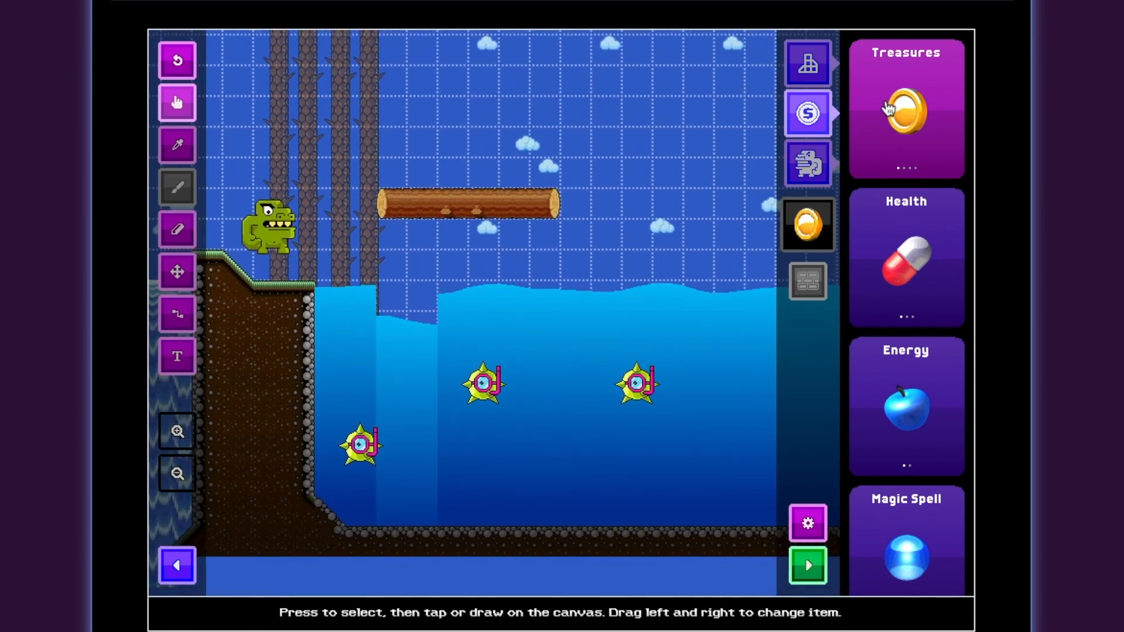
pyautogui.click(384, 499)
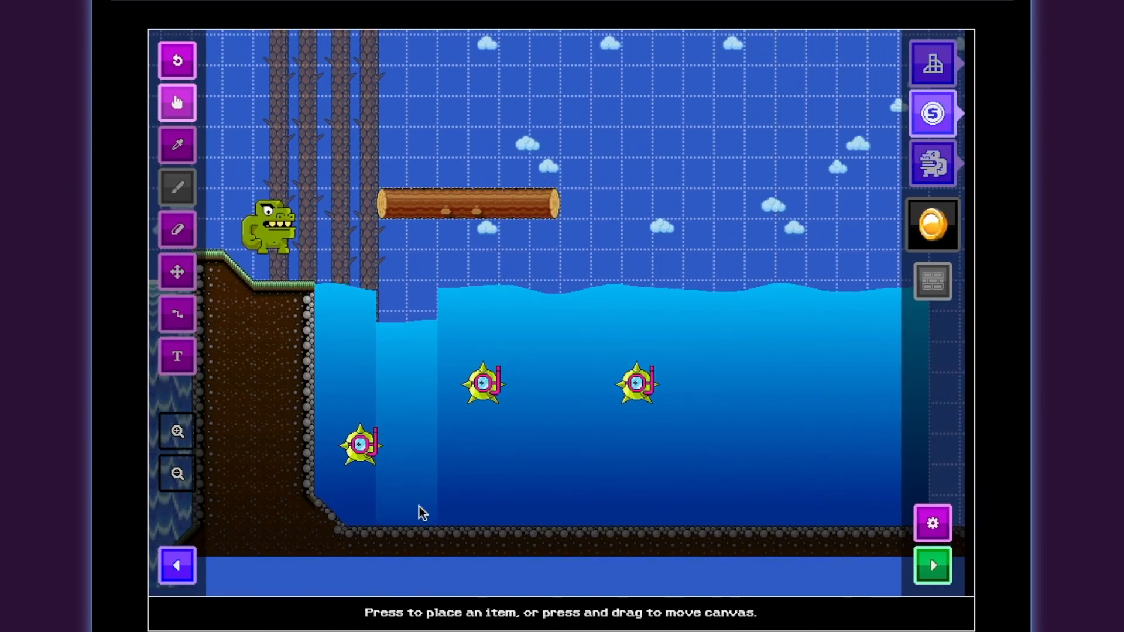
pyautogui.click(468, 511)
pyautogui.click(590, 510)
# Place four red Health Ability Gems along the pool floor, one between the coins and three beyond the last coin
pyautogui.click(942, 113)
pyautogui.scroll(-5, 882, 234)
pyautogui.scroll(-5, 898, 366)
pyautogui.scroll(2, 907, 335)
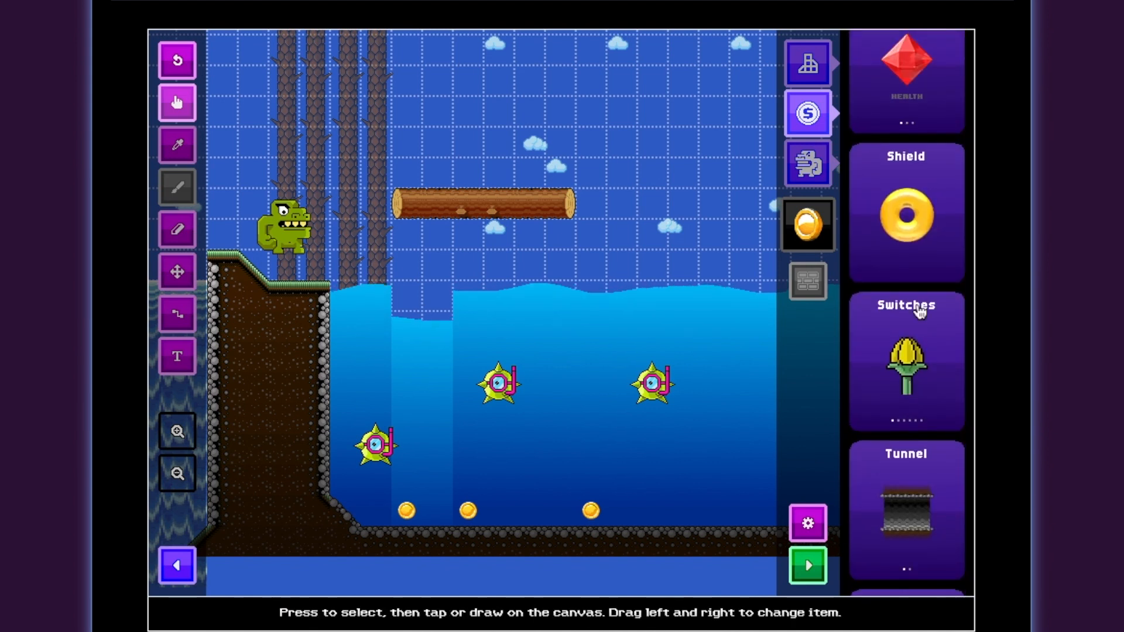
pyautogui.scroll(2, 912, 287)
pyautogui.click(910, 269)
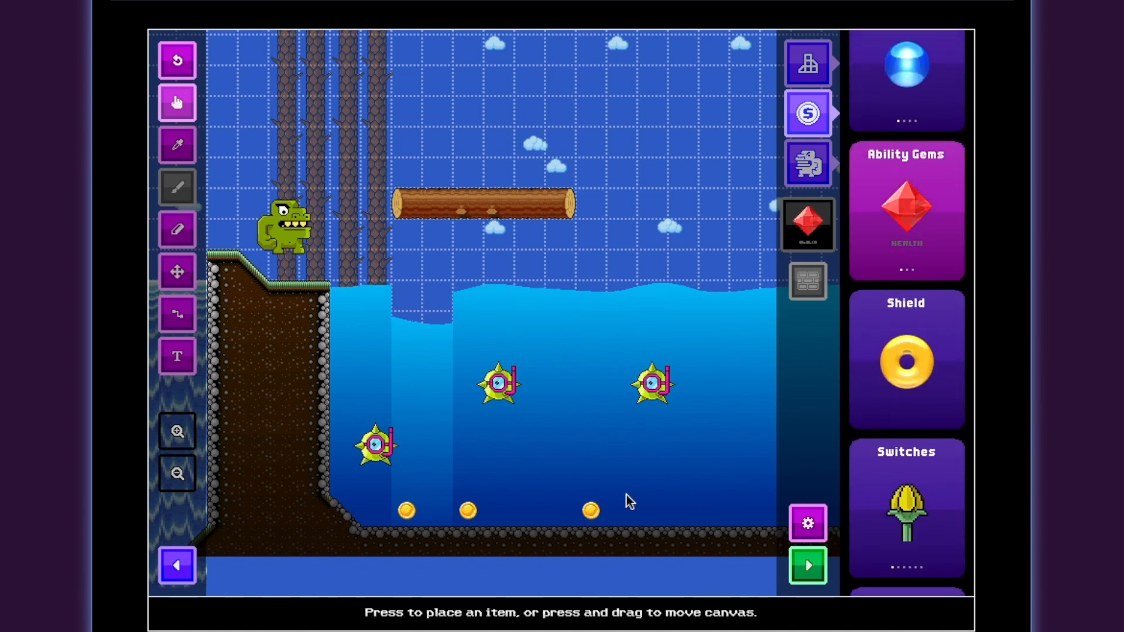
pyautogui.click(529, 510)
pyautogui.click(684, 510)
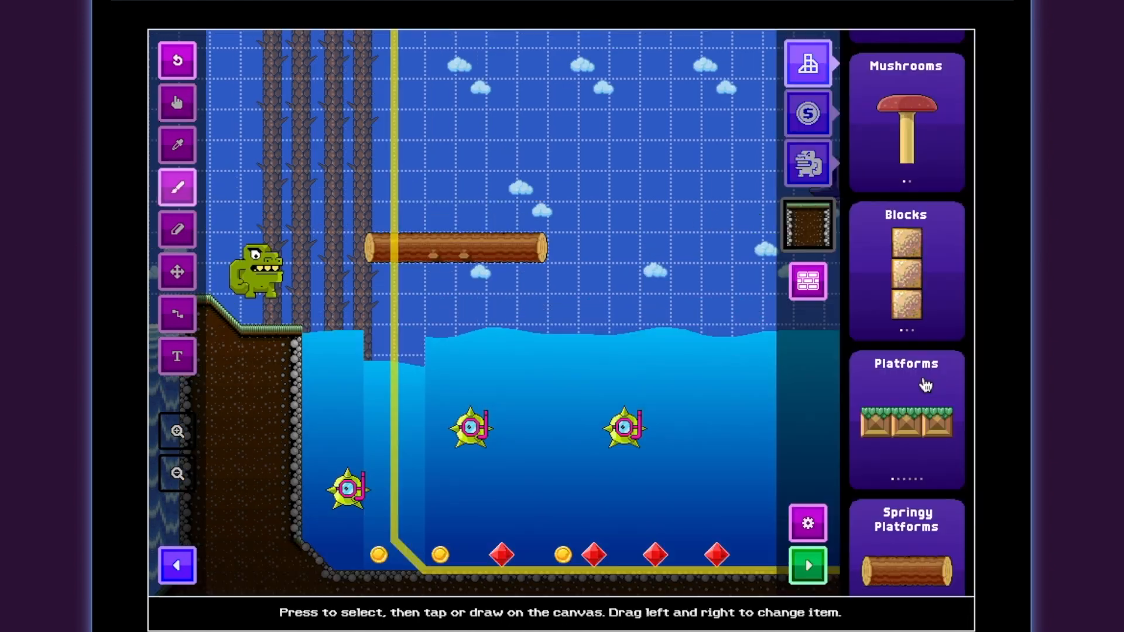
# Paint two grass-topped Platforms, six blocks long above the pool and seven blocks long higher up toward the far bank
pyautogui.click(923, 384)
pyautogui.moveTo(584, 188); pyautogui.dragTo(758, 190)
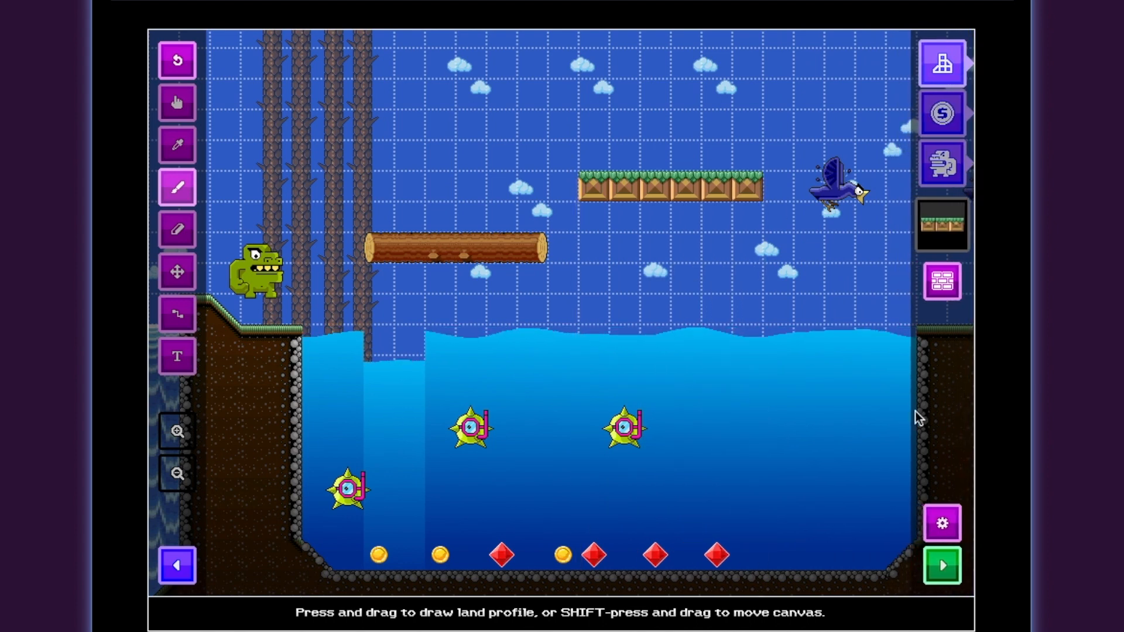
pyautogui.click(177, 271)
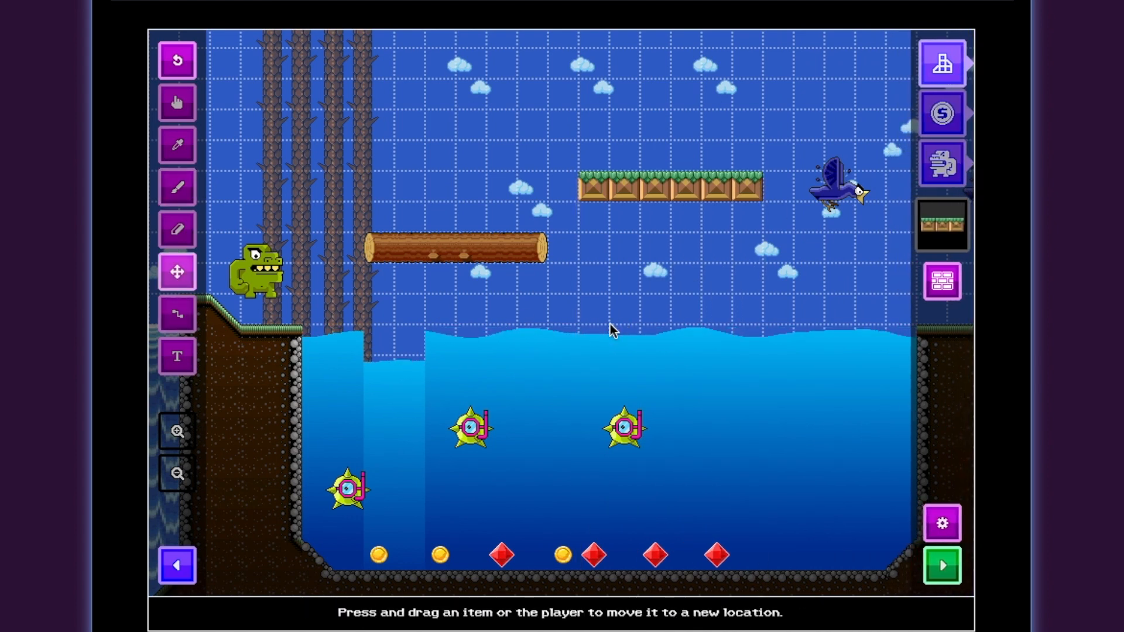
pyautogui.moveTo(609, 329); pyautogui.dragTo(321, 359)
pyautogui.moveTo(572, 154)
pyautogui.mouseDown()
pyautogui.moveTo(709, 143)
pyautogui.moveTo(638, 193)
pyautogui.moveTo(628, 175)
pyautogui.moveTo(708, 159)
pyautogui.moveTo(822, 176)
pyautogui.mouseUp()
pyautogui.click(962, 232)
pyautogui.click(179, 193)
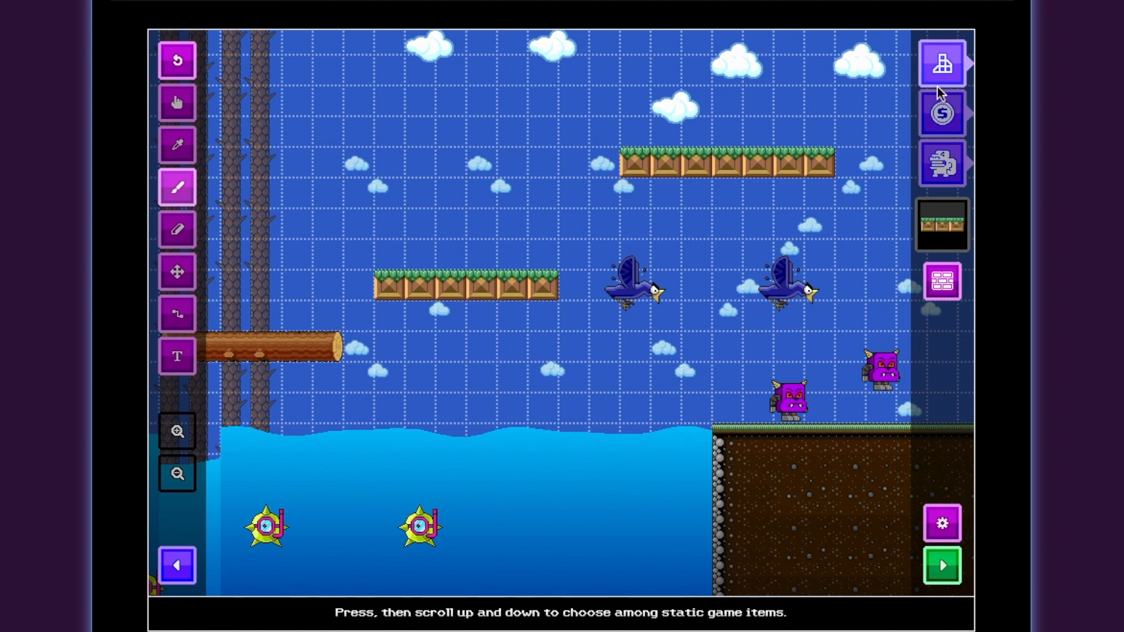
# Place a row of three red Mushrooms on the far bank, starting at the water's edge
pyautogui.click(949, 234)
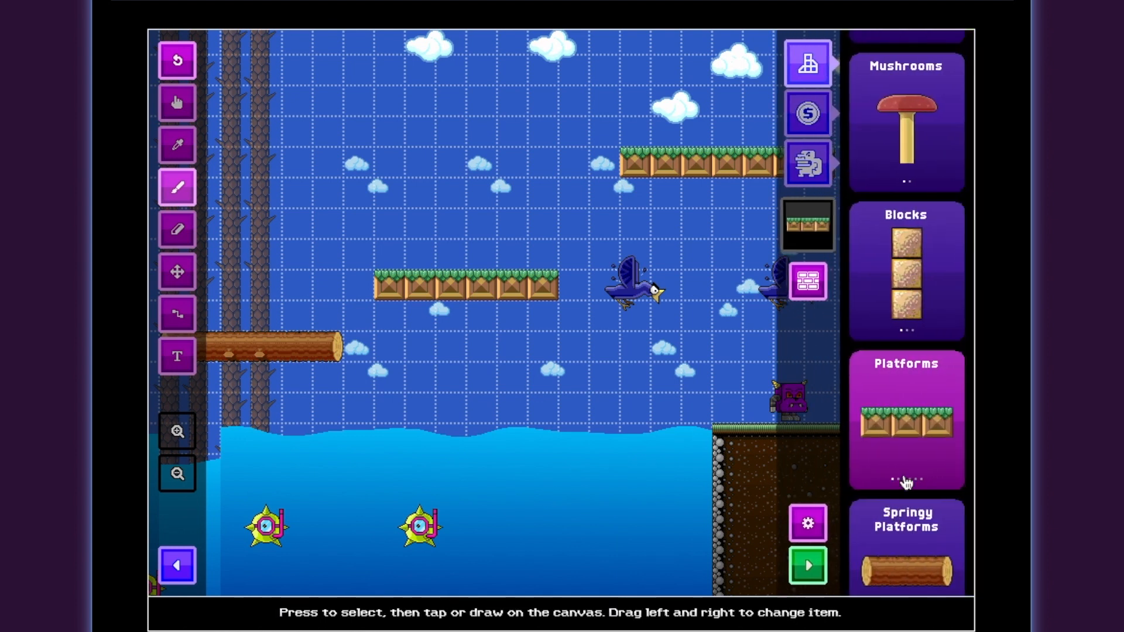
pyautogui.click(903, 168)
pyautogui.moveTo(720, 404)
pyautogui.mouseDown()
pyautogui.moveTo(895, 409)
pyautogui.moveTo(858, 413)
pyautogui.mouseUp()
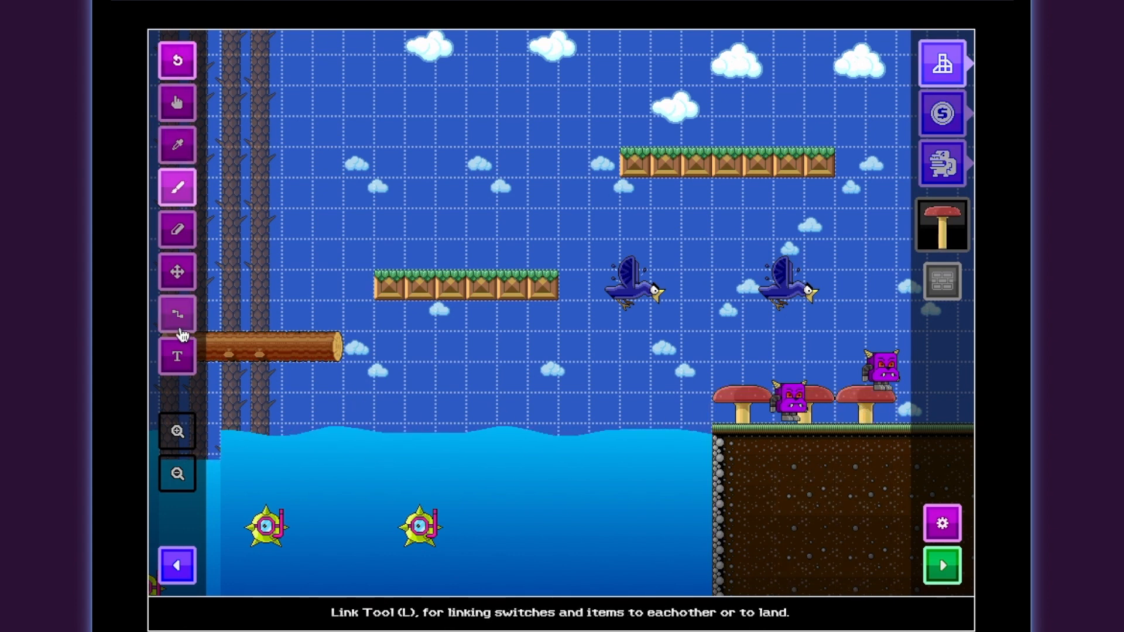
# Paint a log Springy Platform about six grid squares long in the open air beyond the far bank
pyautogui.click(173, 273)
pyautogui.moveTo(514, 393); pyautogui.dragTo(160, 404)
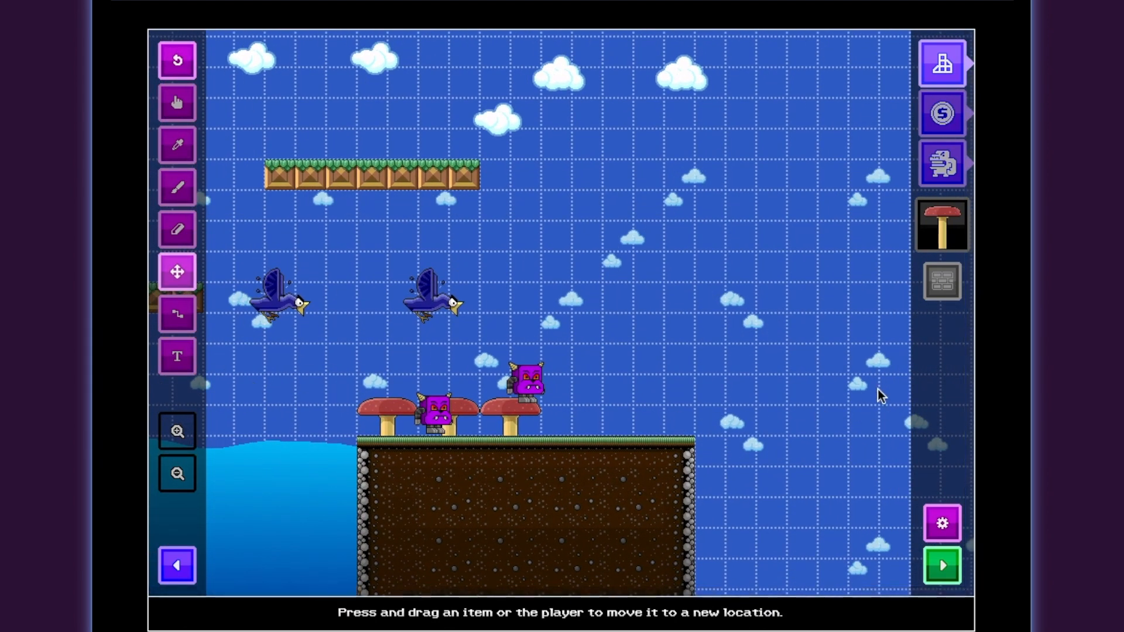
pyautogui.click(939, 73)
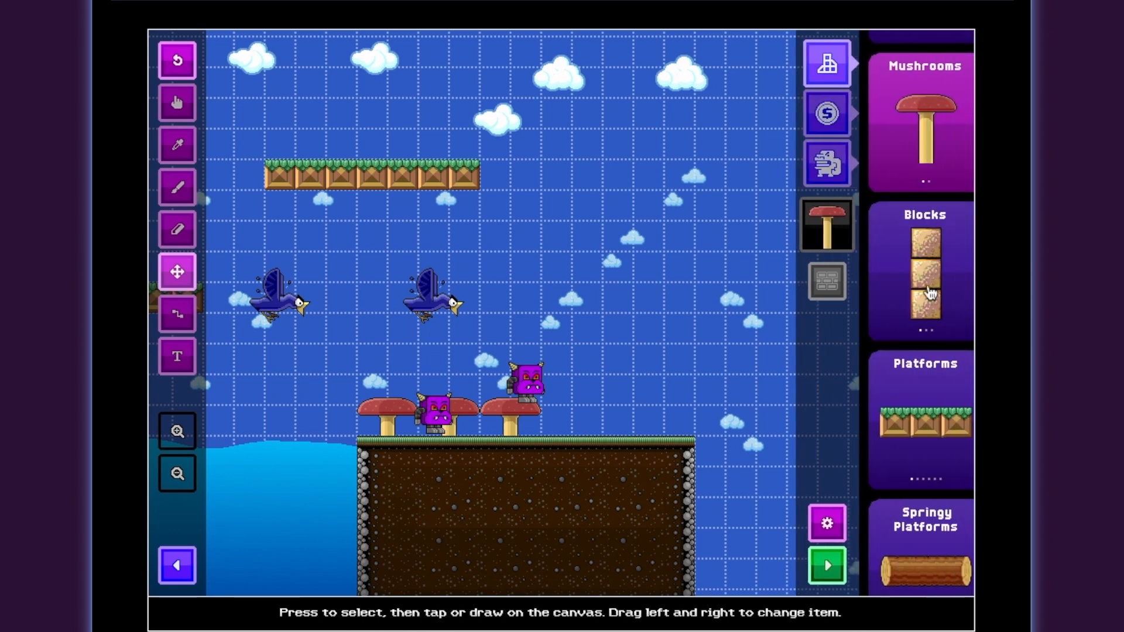
pyautogui.moveTo(915, 432); pyautogui.dragTo(918, 582)
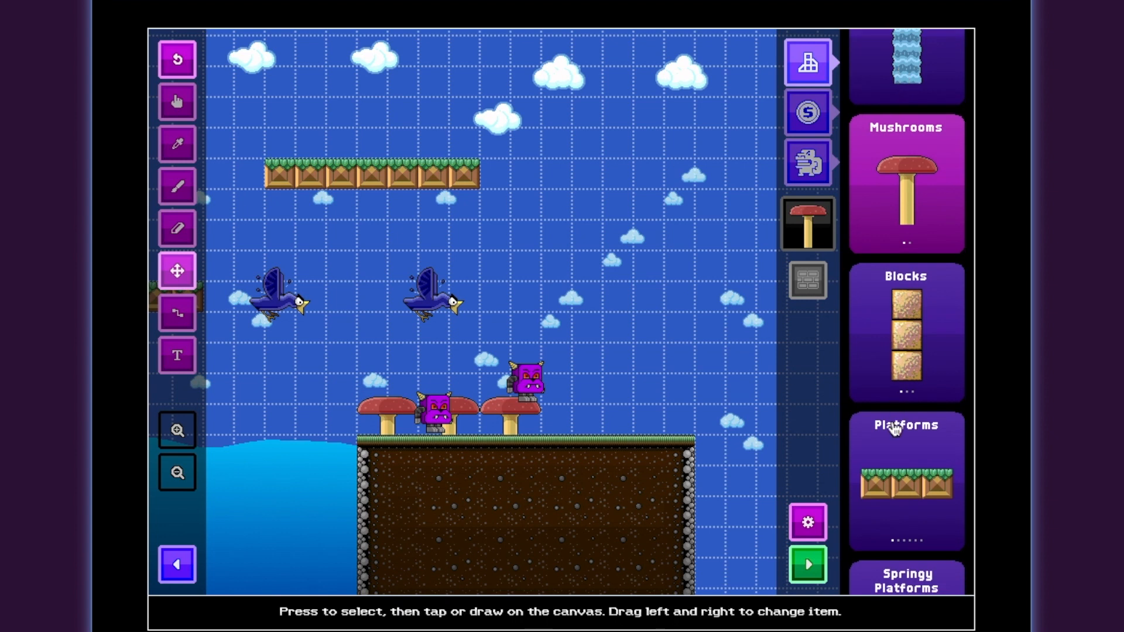
pyautogui.moveTo(905, 249); pyautogui.dragTo(912, 32)
pyautogui.click(879, 404)
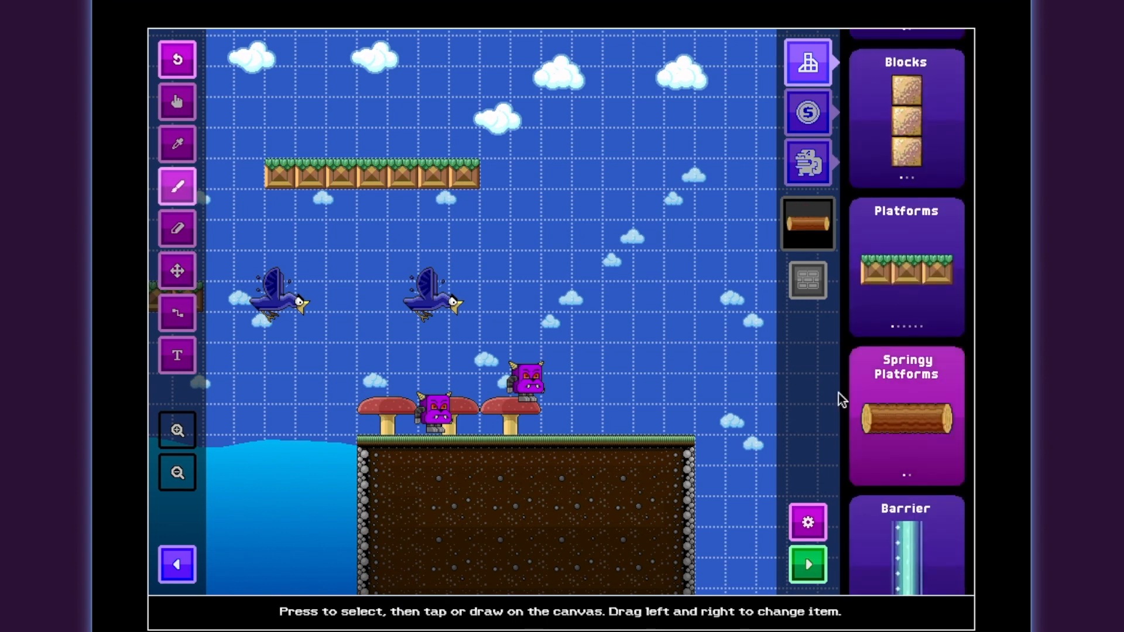
pyautogui.moveTo(751, 270); pyautogui.dragTo(906, 266)
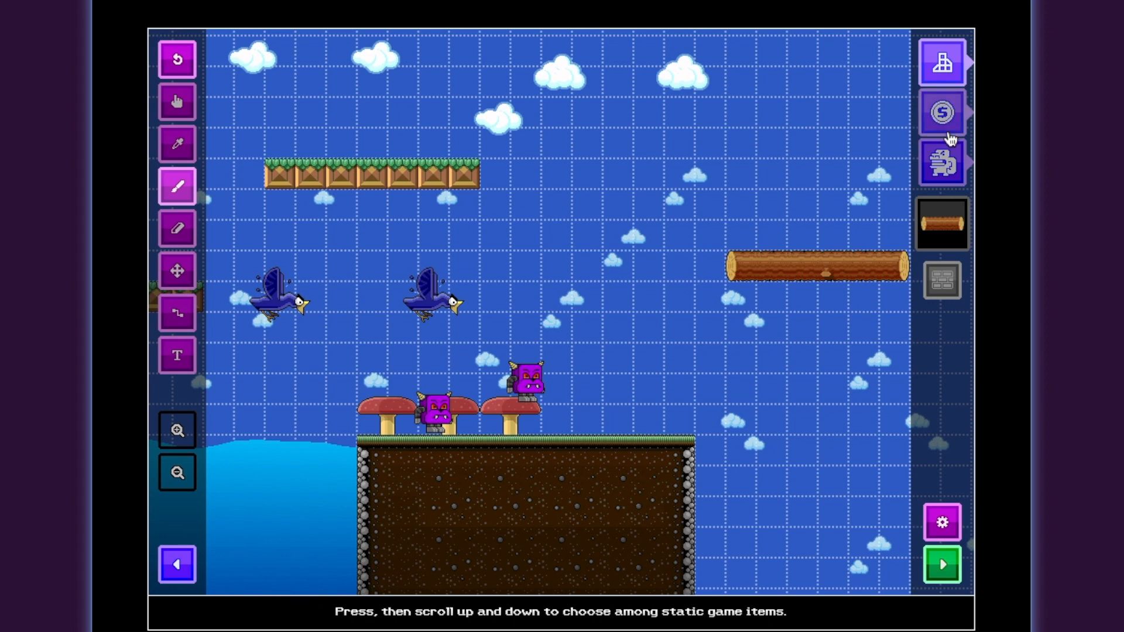
# Place a blue apple Energy item in the air above the near end of the log platform
pyautogui.click(940, 123)
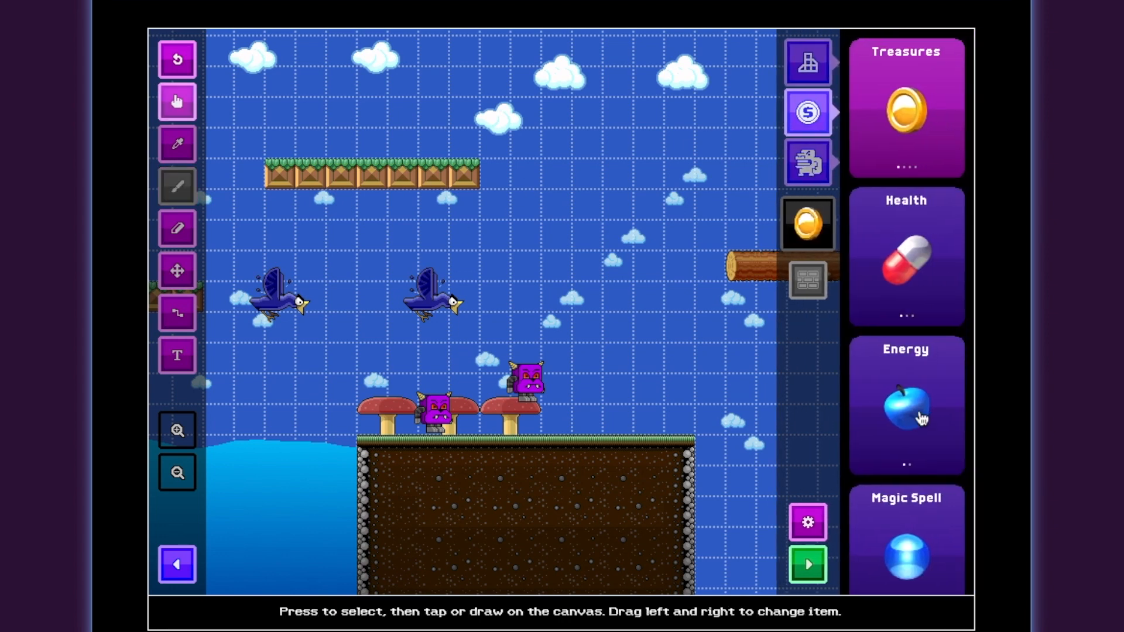
pyautogui.click(942, 404)
pyautogui.click(763, 143)
pyautogui.moveTo(778, 158); pyautogui.dragTo(855, 145)
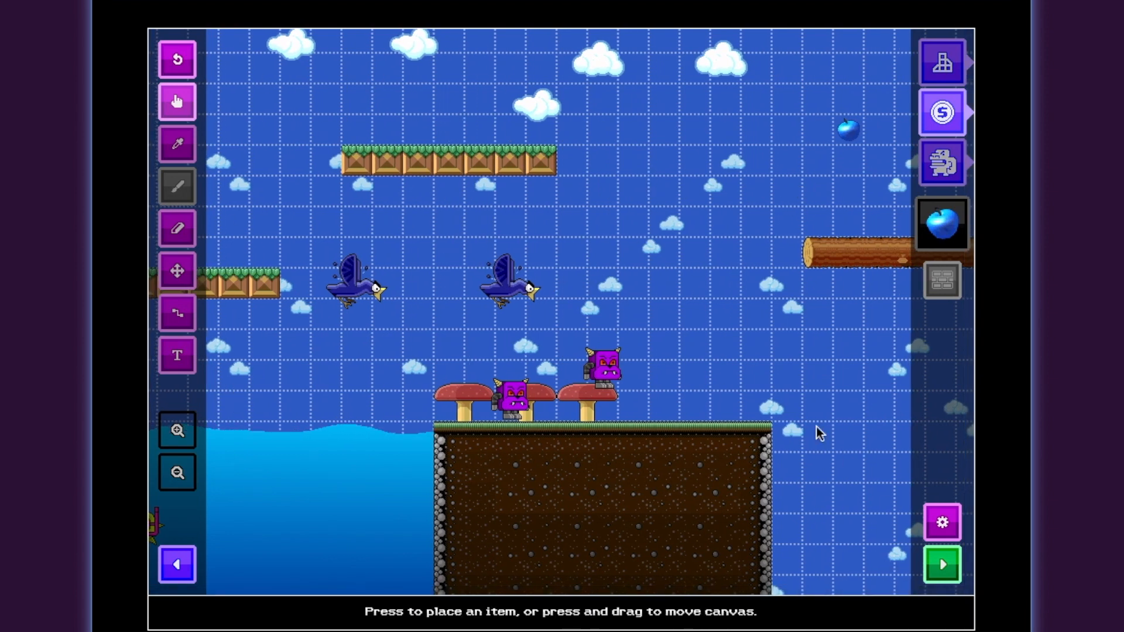
# Play-test the Forest World stage by moving the player forward
pyautogui.moveTo(724, 367); pyautogui.dragTo(494, 323)
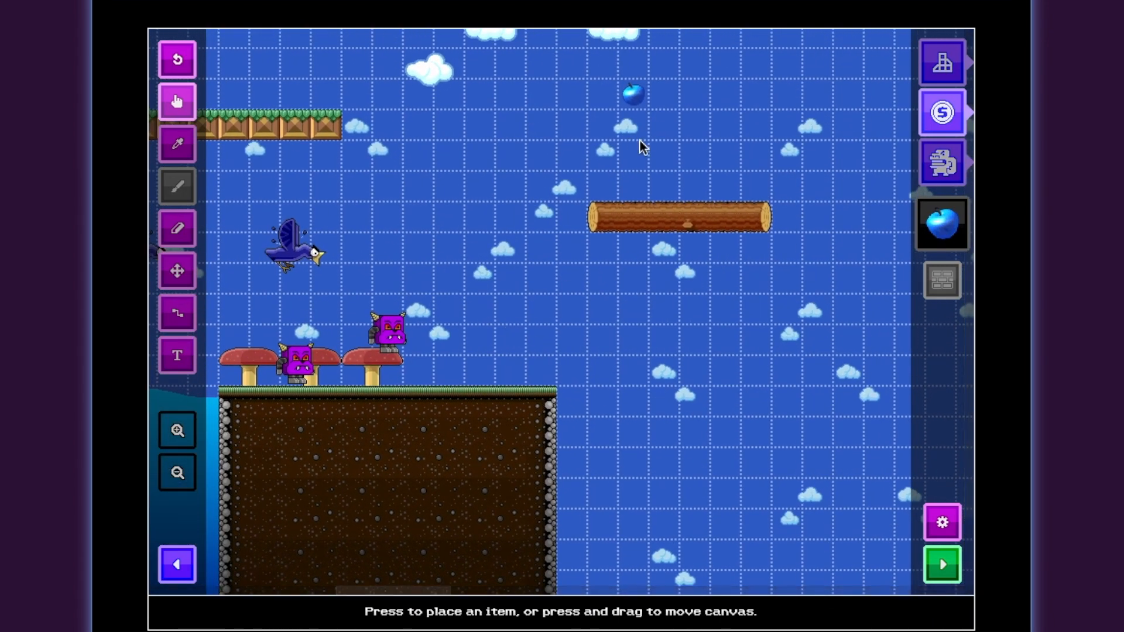
pyautogui.click(942, 571)
pyautogui.press('Right')
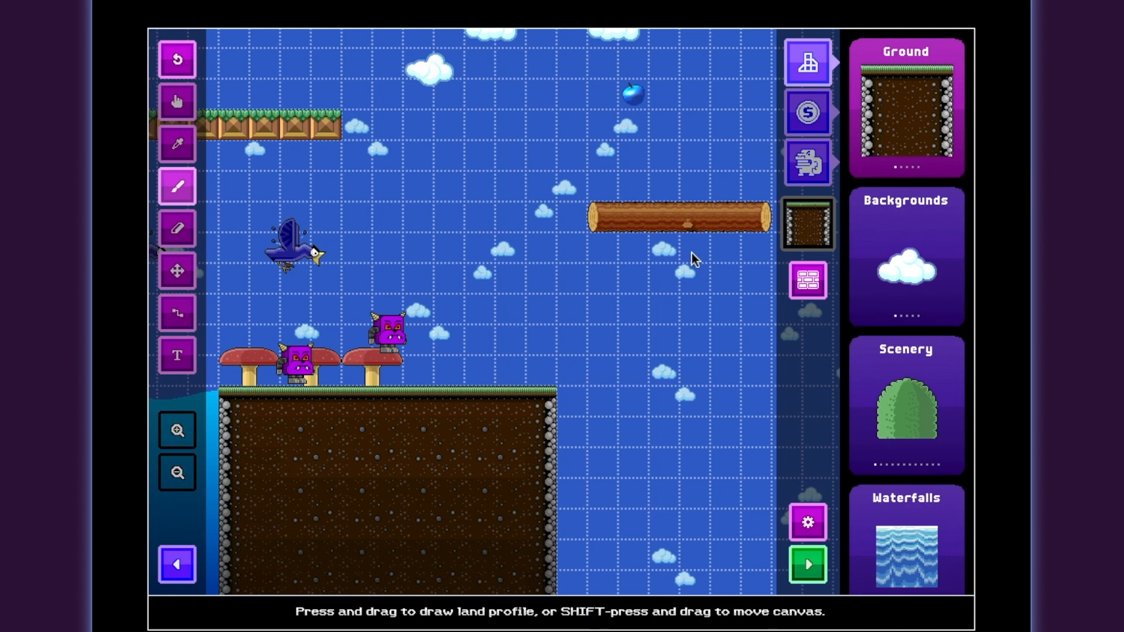
# Add a second stage to Level 1 with the Cave World stage type
pyautogui.click(176, 564)
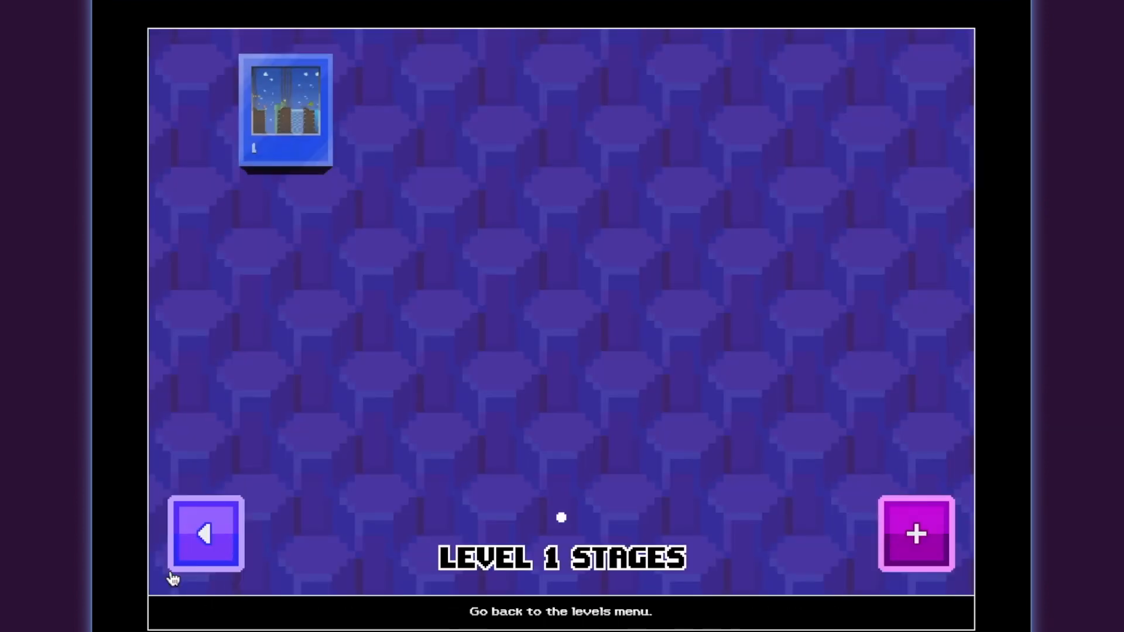
pyautogui.click(919, 534)
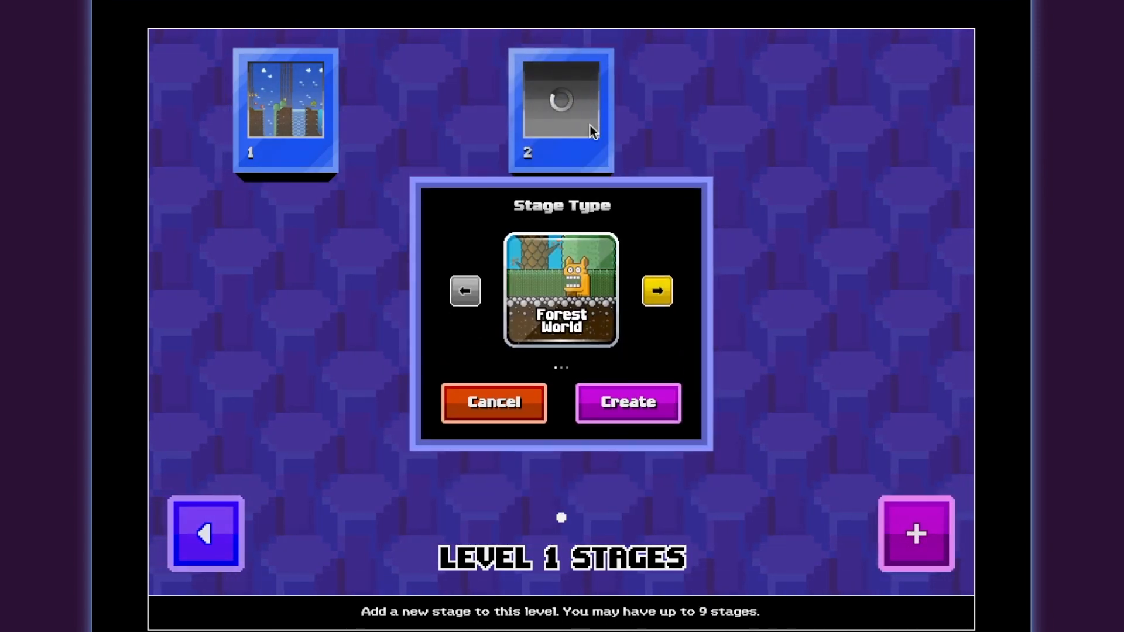
pyautogui.click(657, 291)
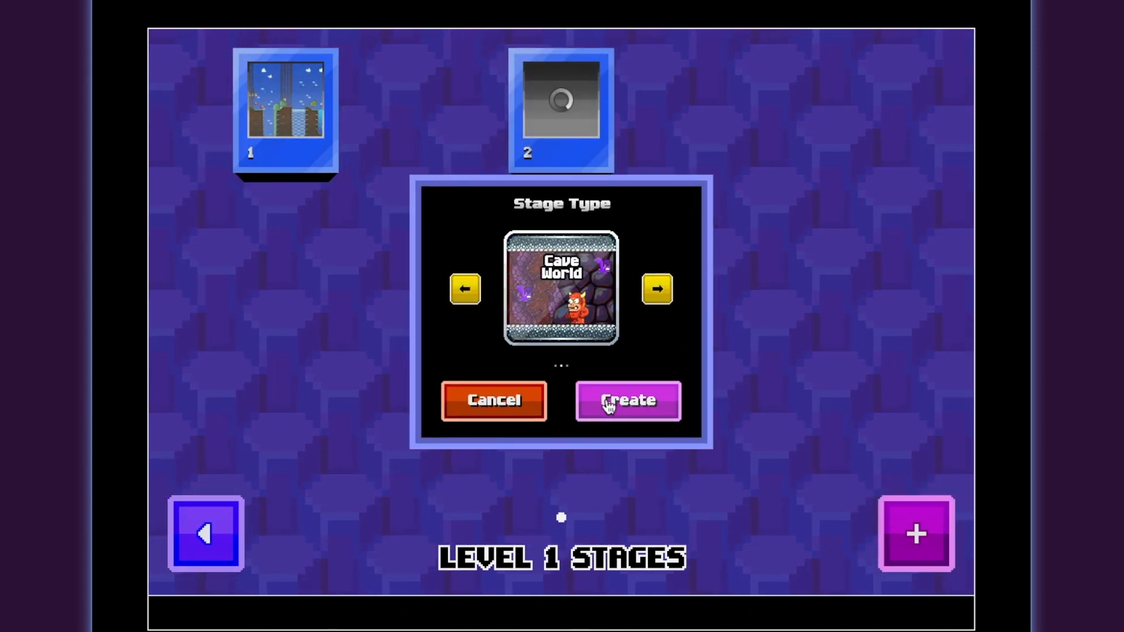
pyautogui.click(609, 403)
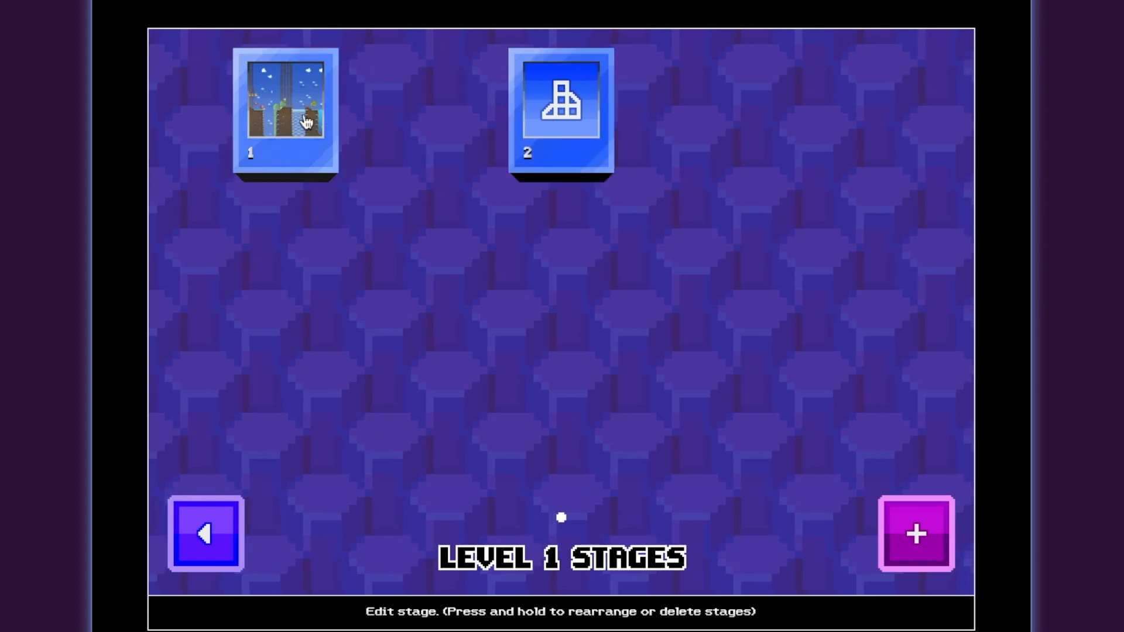
# Open stage 2 and paint a stone-edged Ground floor across the cave just below the player's feet
pyautogui.click(546, 118)
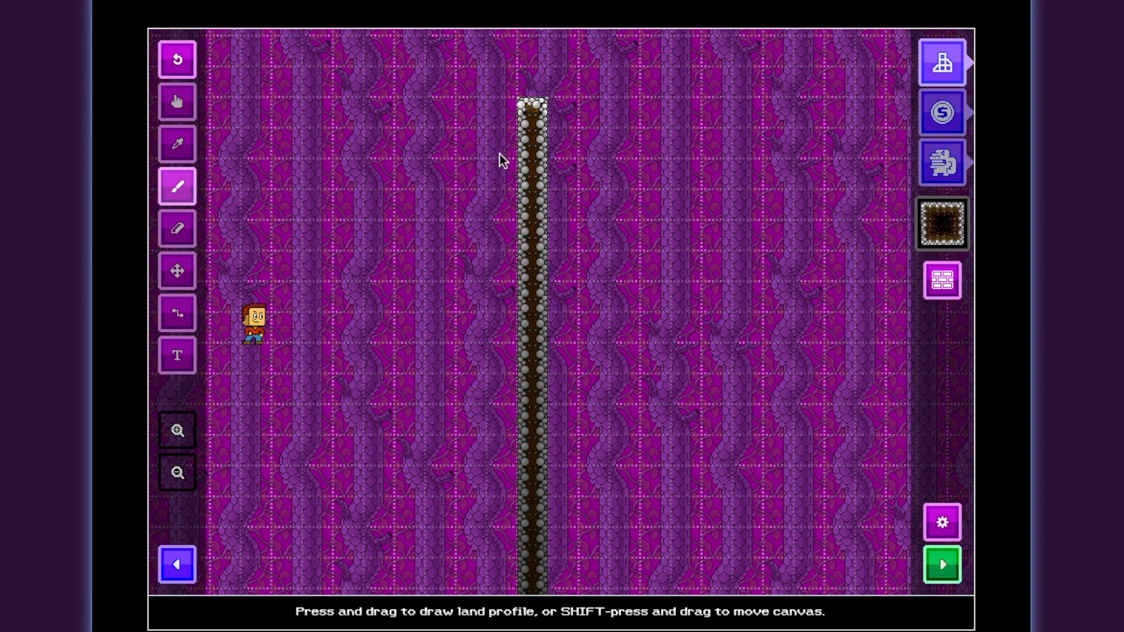
pyautogui.moveTo(525, 120); pyautogui.dragTo(532, 573)
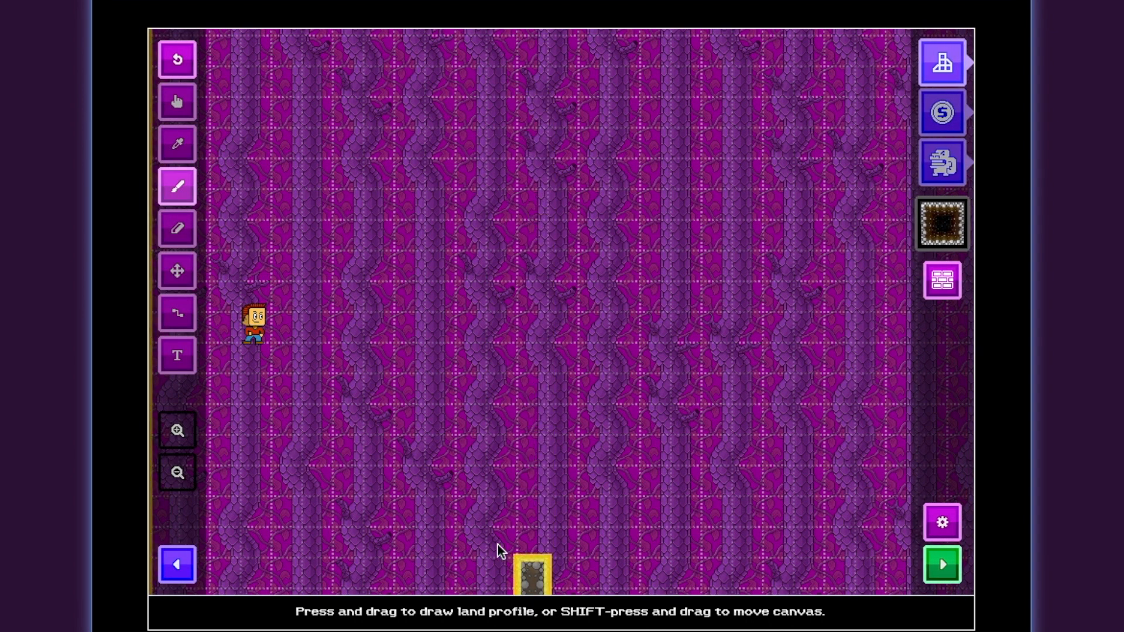
pyautogui.moveTo(230, 367)
pyautogui.mouseDown()
pyautogui.moveTo(527, 377)
pyautogui.moveTo(922, 359)
pyautogui.mouseUp()
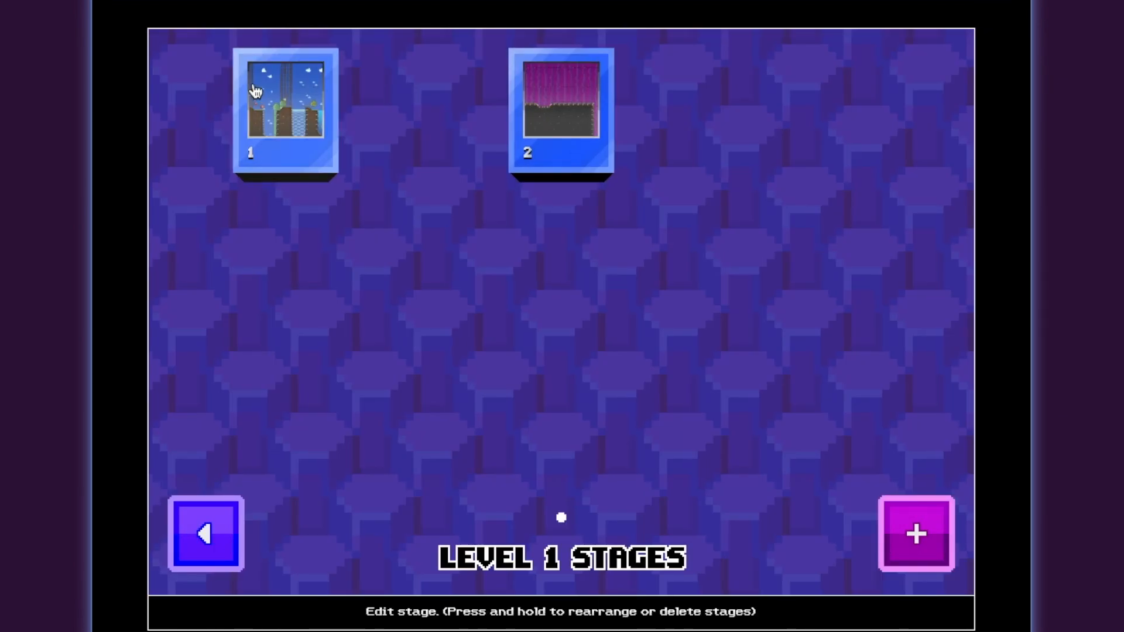
# Return to the game creation menu and save the project under a title combining the creator's name with "Wubbulous Wonderful World"
pyautogui.click(206, 556)
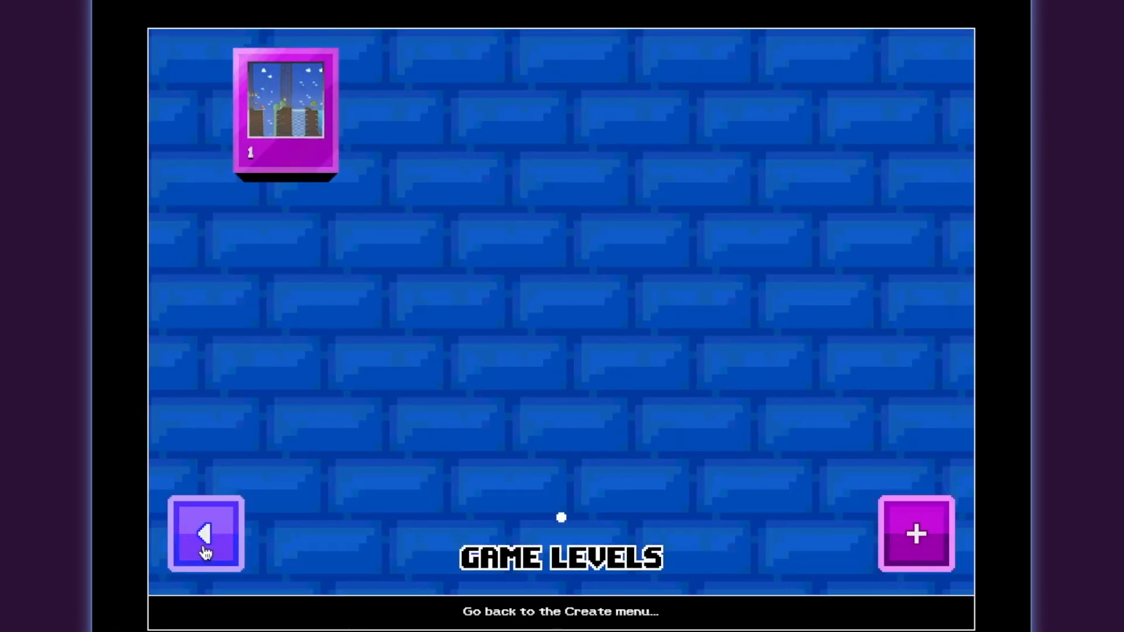
pyautogui.click(228, 534)
pyautogui.click(613, 321)
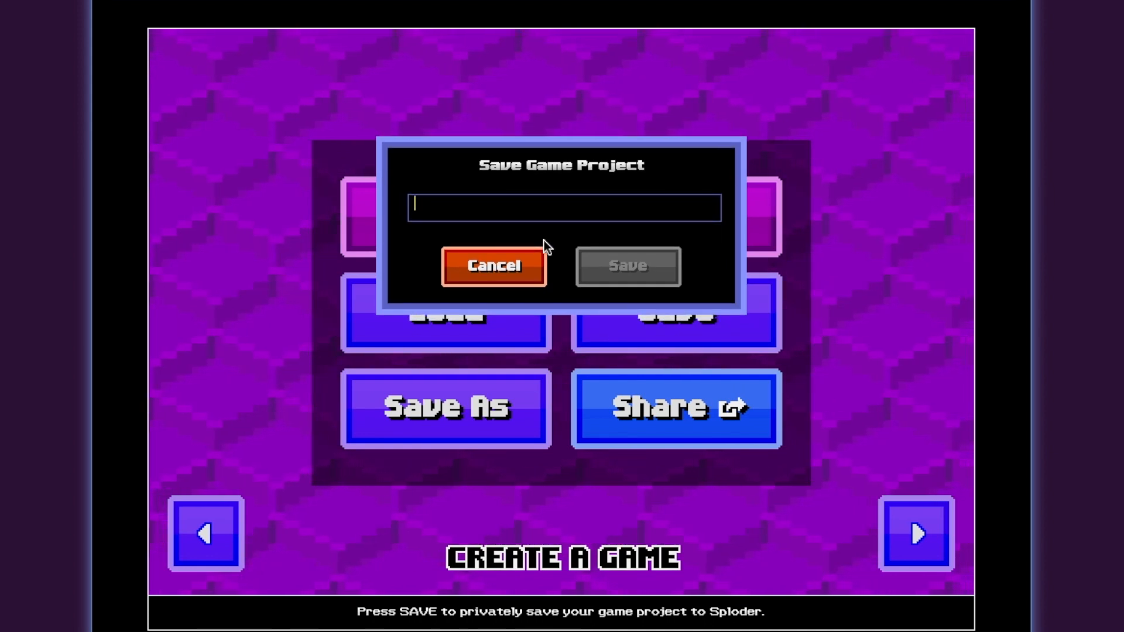
pyautogui.write("Mr. Dix'")
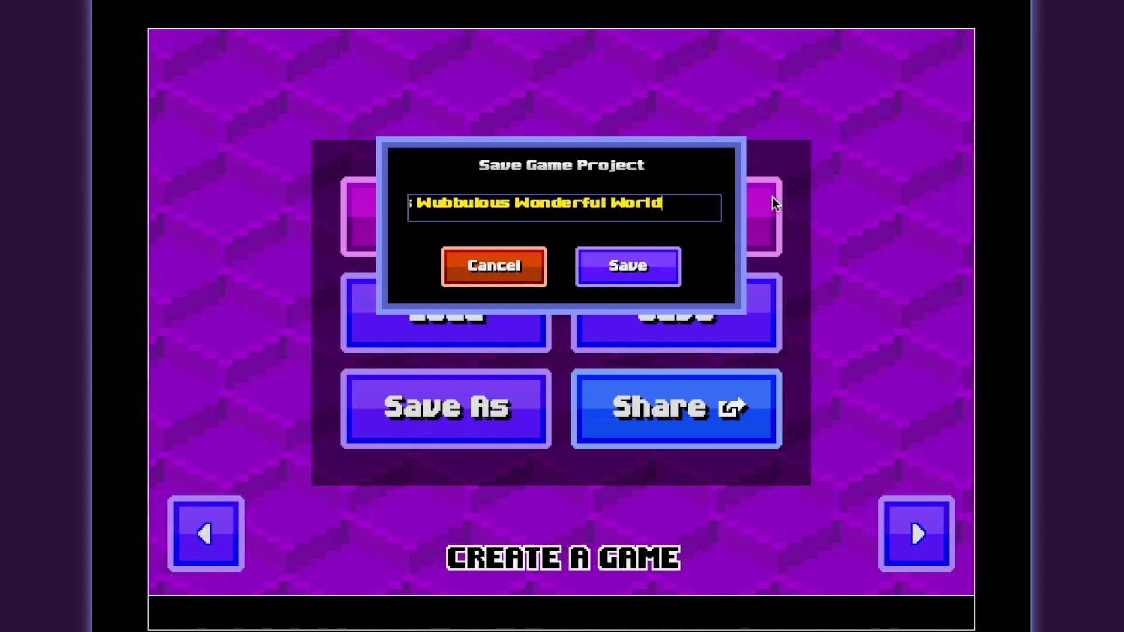
pyautogui.click(625, 268)
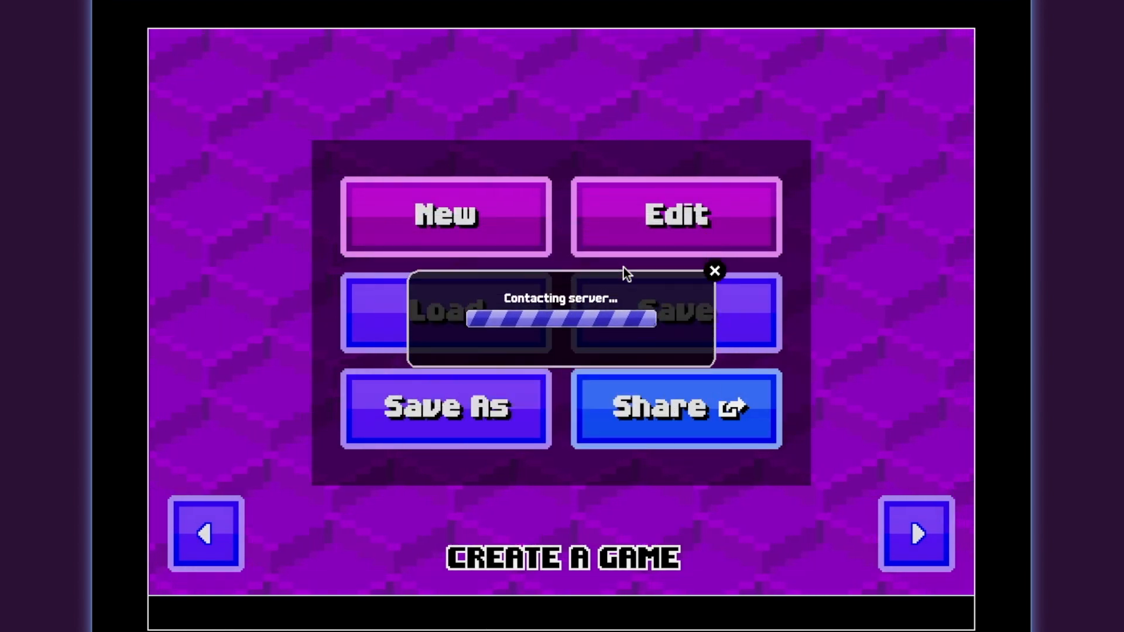
# Publish the game with comments allowed and privacy on, and select its published web address in the link details
pyautogui.click(619, 405)
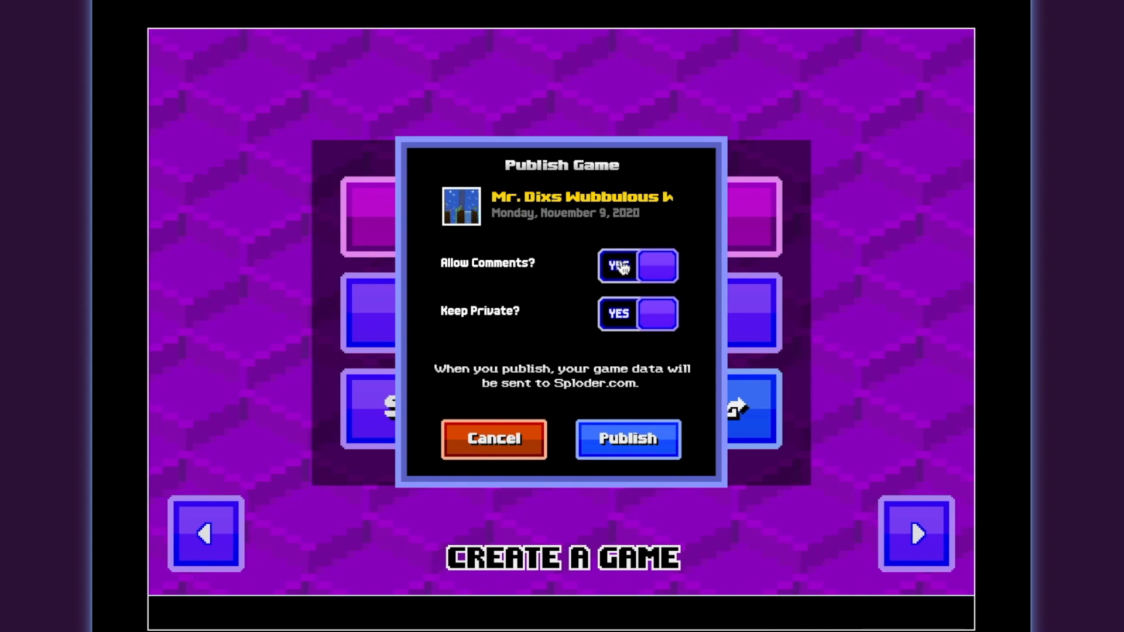
pyautogui.click(618, 443)
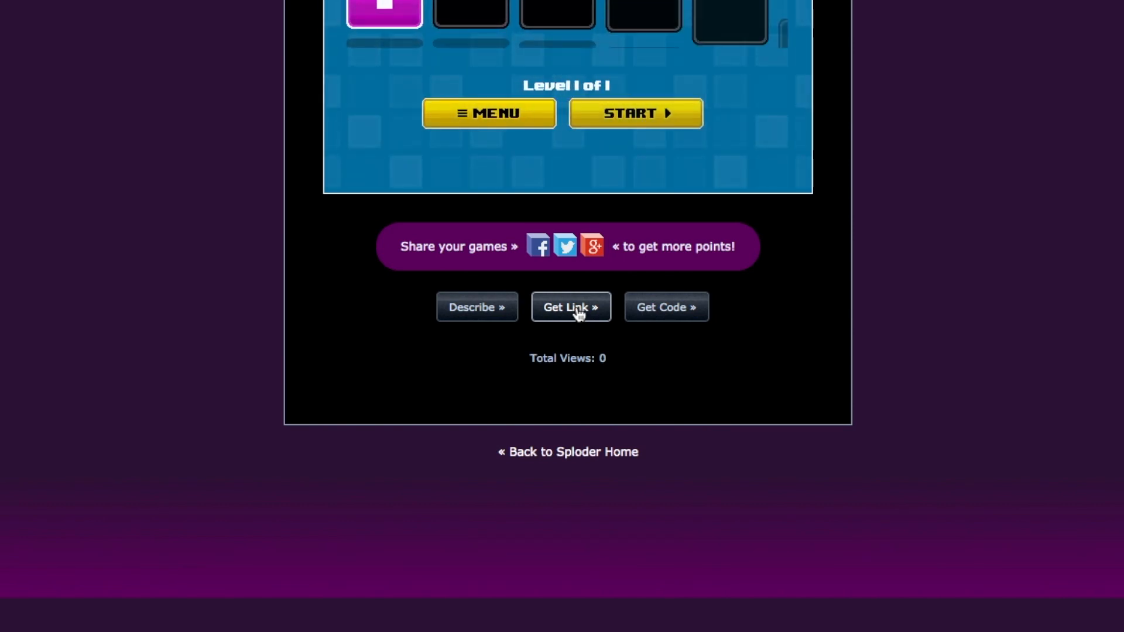
pyautogui.click(581, 316)
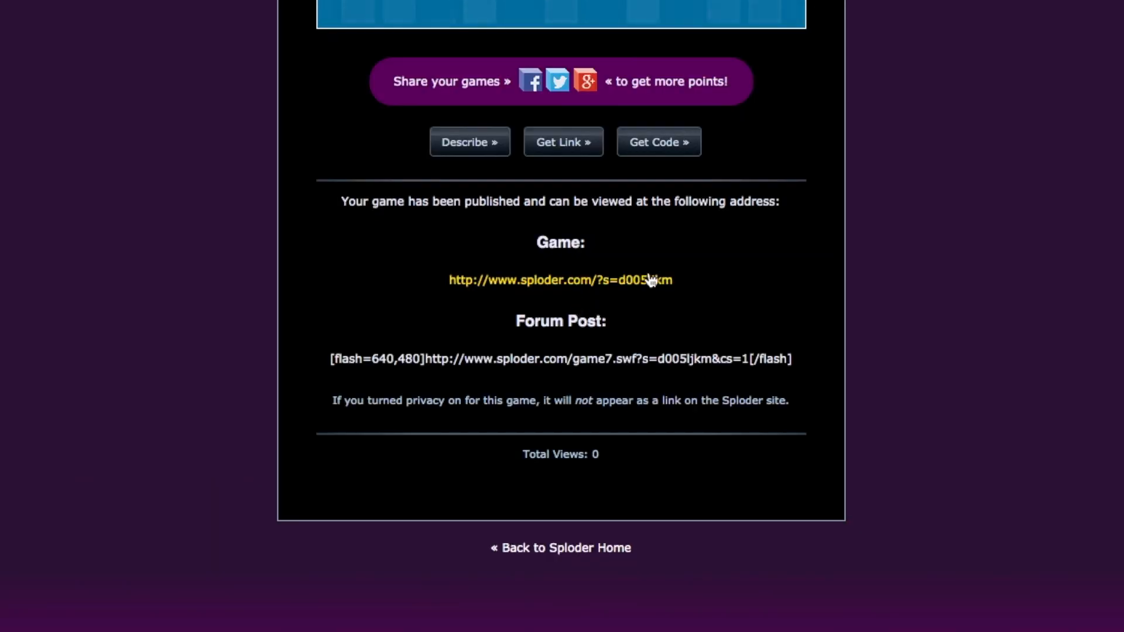
pyautogui.moveTo(673, 284); pyautogui.dragTo(495, 285)
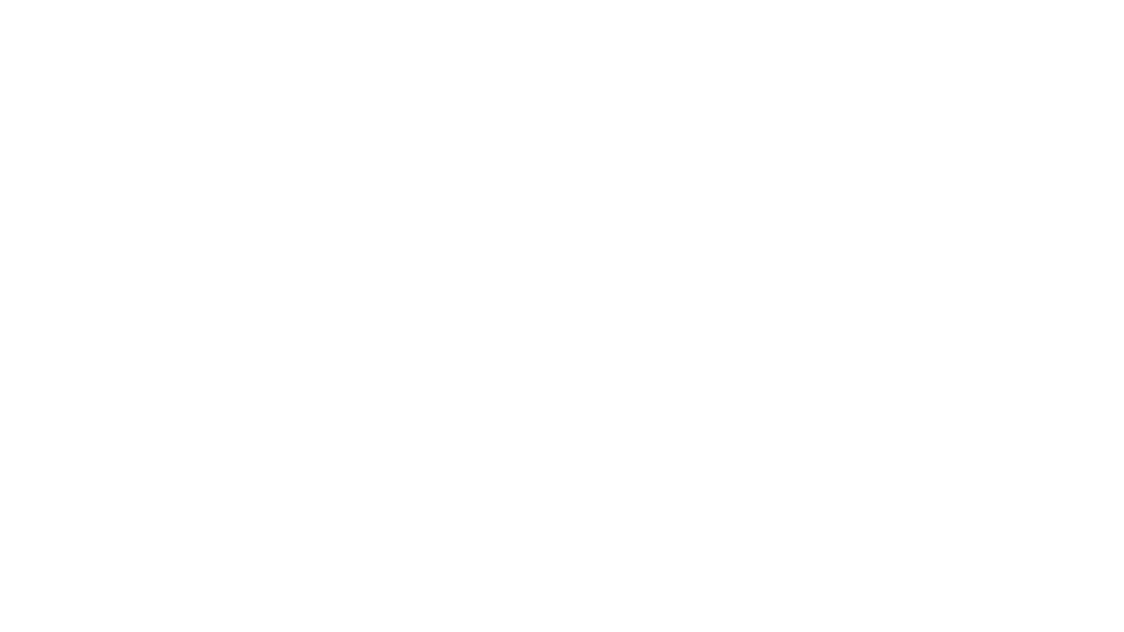
pyautogui.write('http://www.sploder.com/?s=d005ljkm')
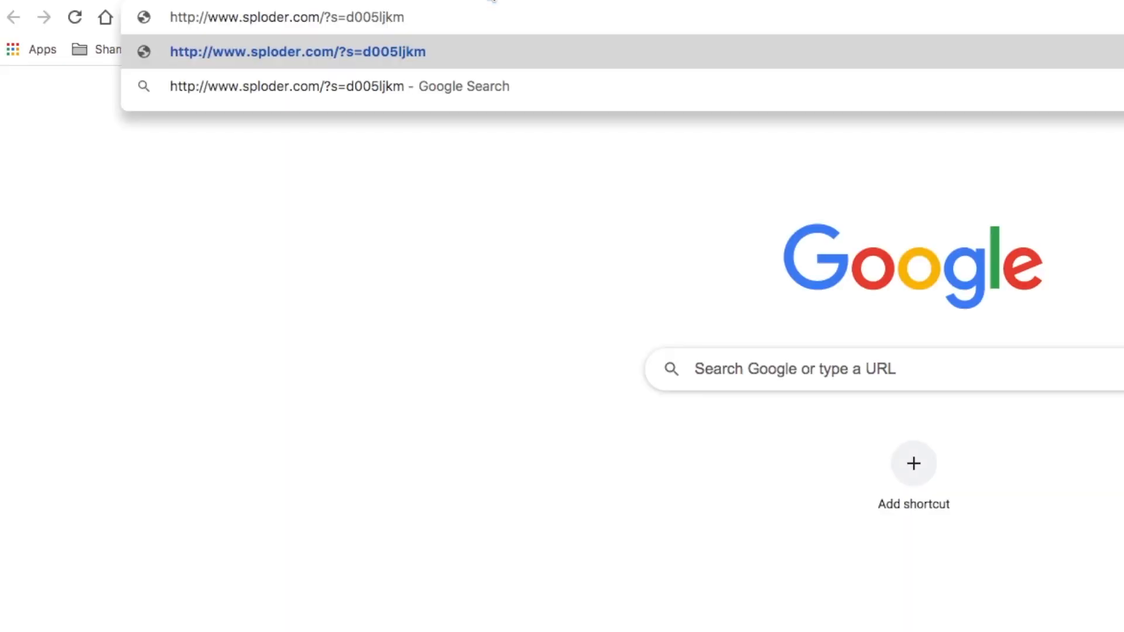
pyautogui.press('Return')
pyautogui.scroll(-6, 673, 333)
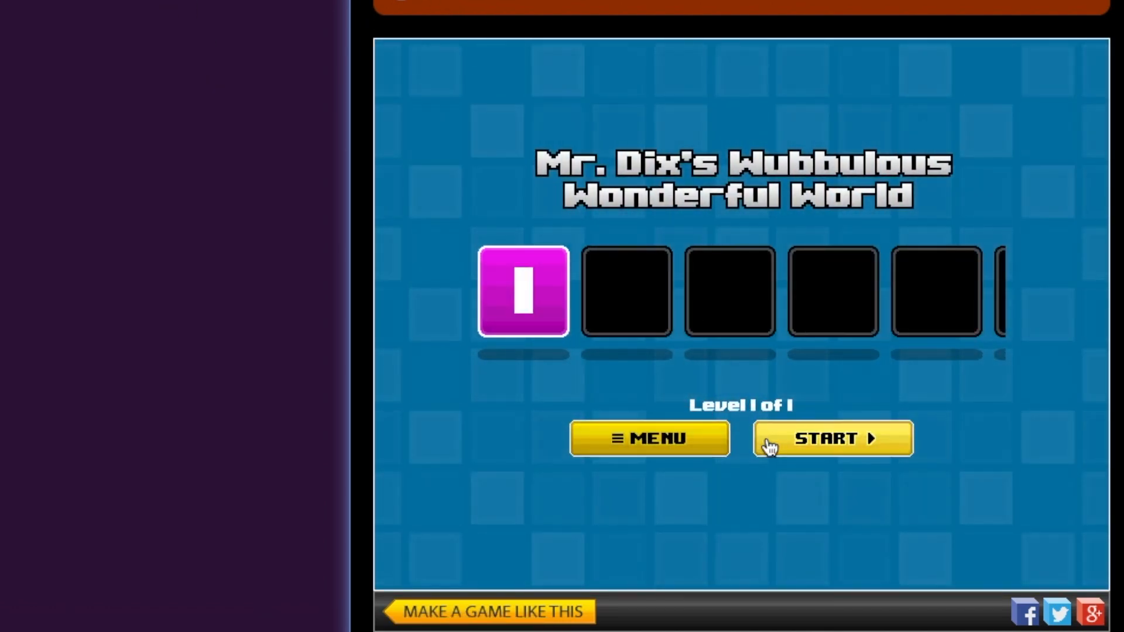
# Start Level 1 of the published game with the pink-haired player
pyautogui.click(768, 447)
pyautogui.click(841, 320)
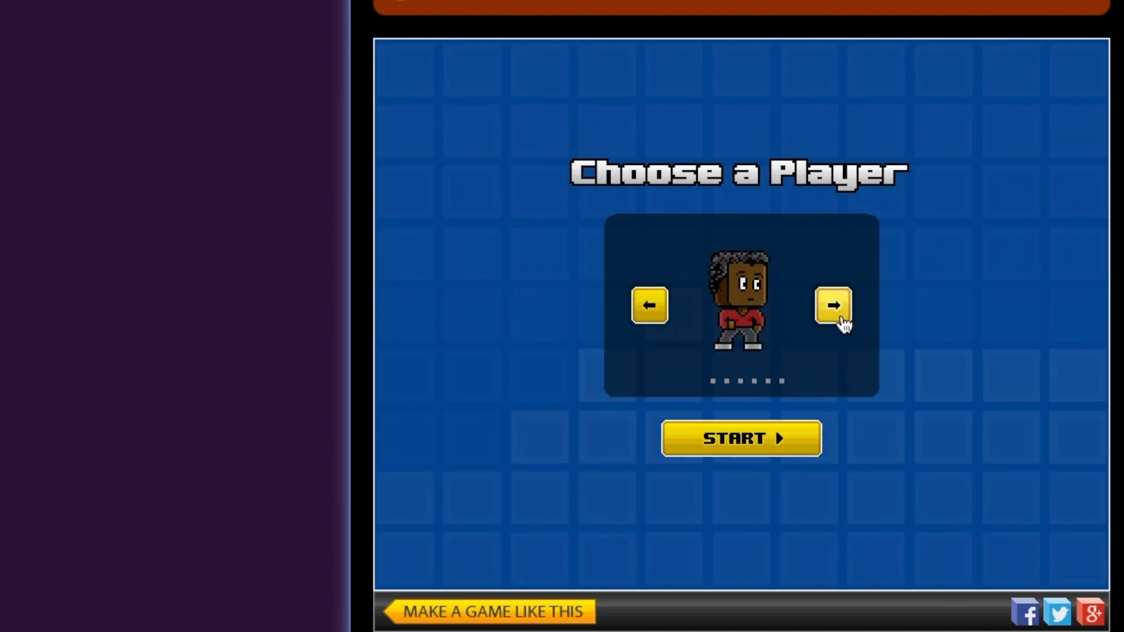
pyautogui.click(843, 324)
pyautogui.click(736, 442)
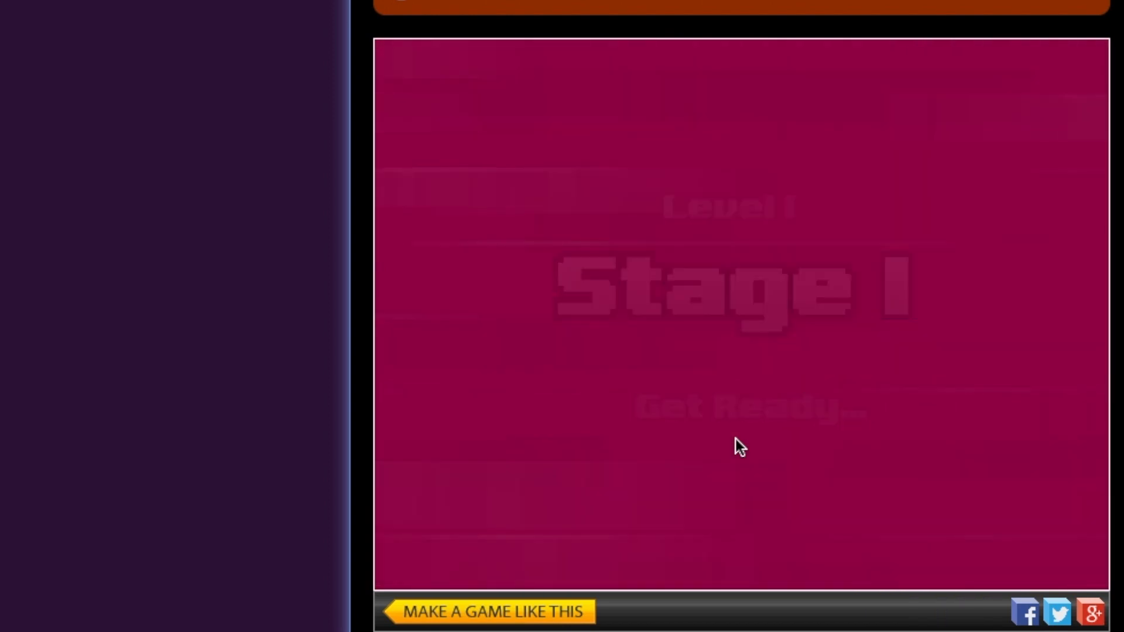
# Play stage 1, restarting after each lost life, and jump over the red monster and the first gap
pyautogui.press('Right')
pyautogui.press('Up')
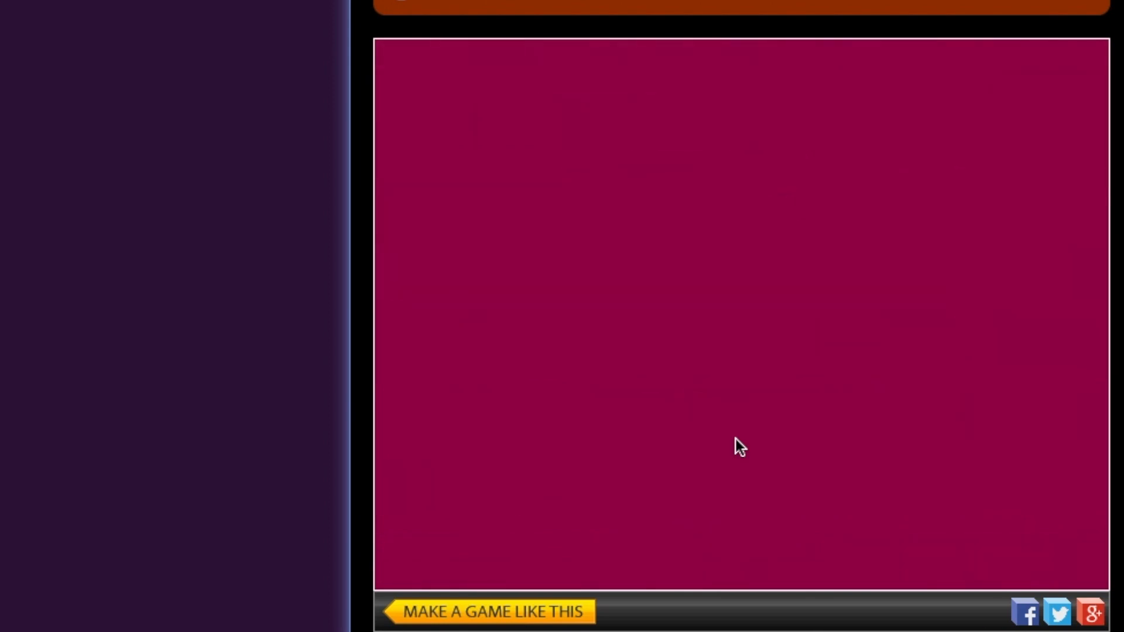
pyautogui.press('Right')
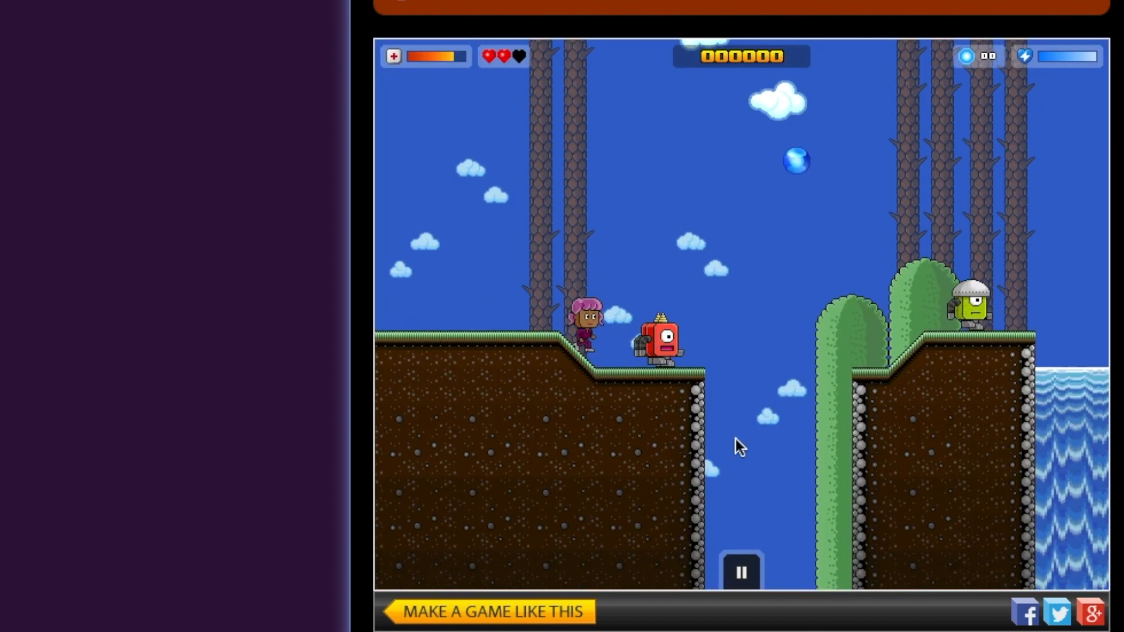
pyautogui.press('Right')
pyautogui.press('Up')
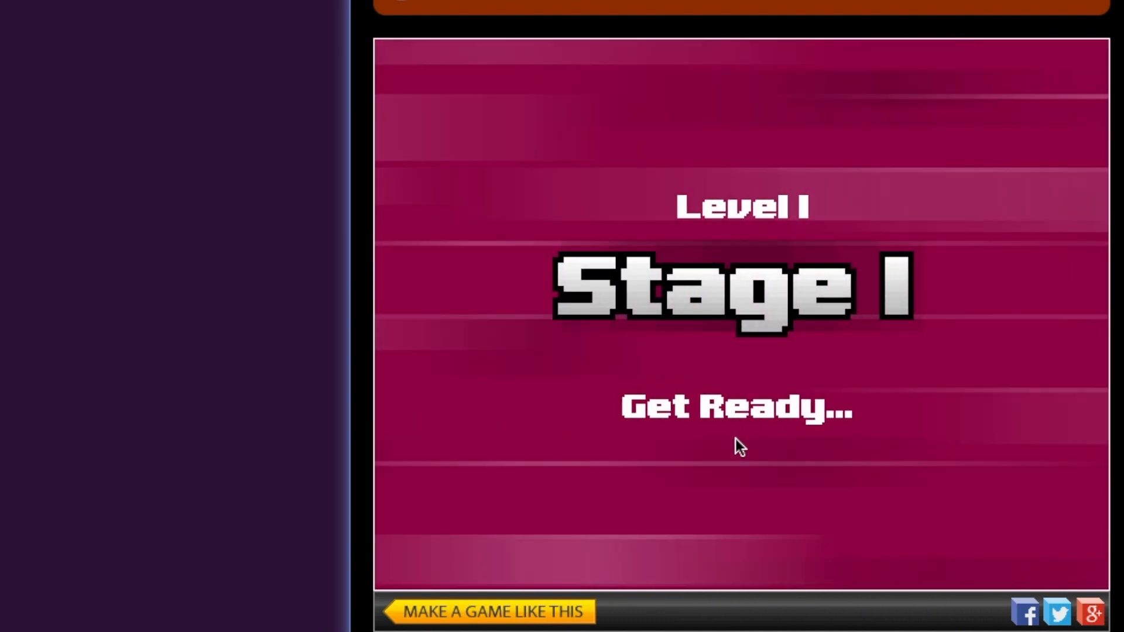
pyautogui.press('Right')
pyautogui.press('Right')
pyautogui.press('Up')
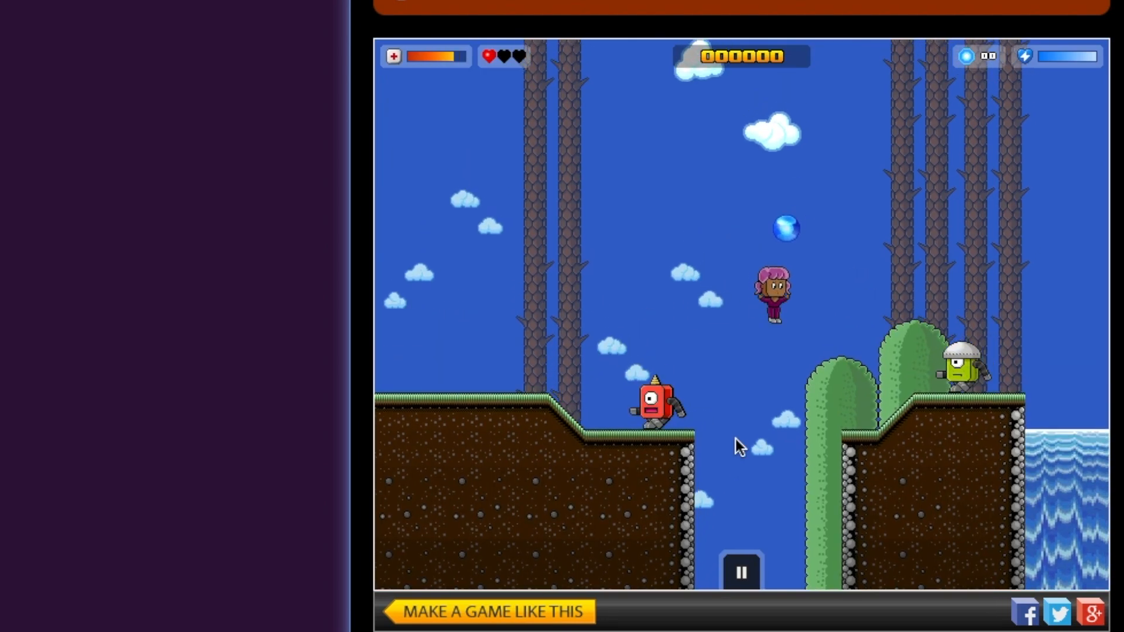
# Cross the waterfall, get past the green monster and dive to the floor of the water pool
pyautogui.press('Right')
pyautogui.press('Up')
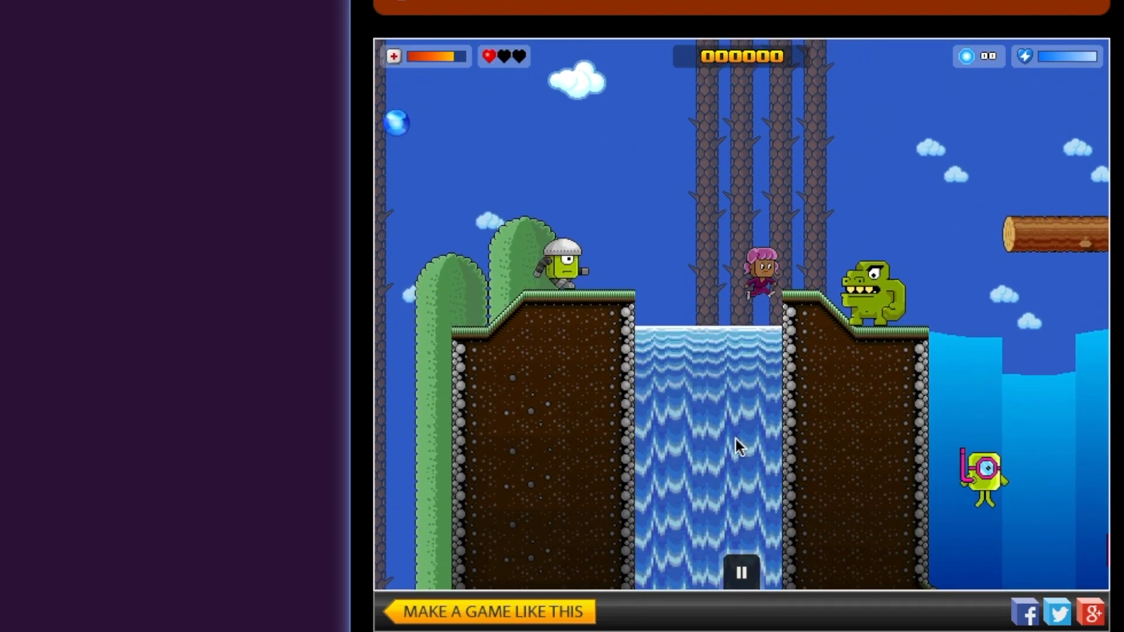
pyautogui.press('Left')
pyautogui.press('Right')
pyautogui.press('Up')
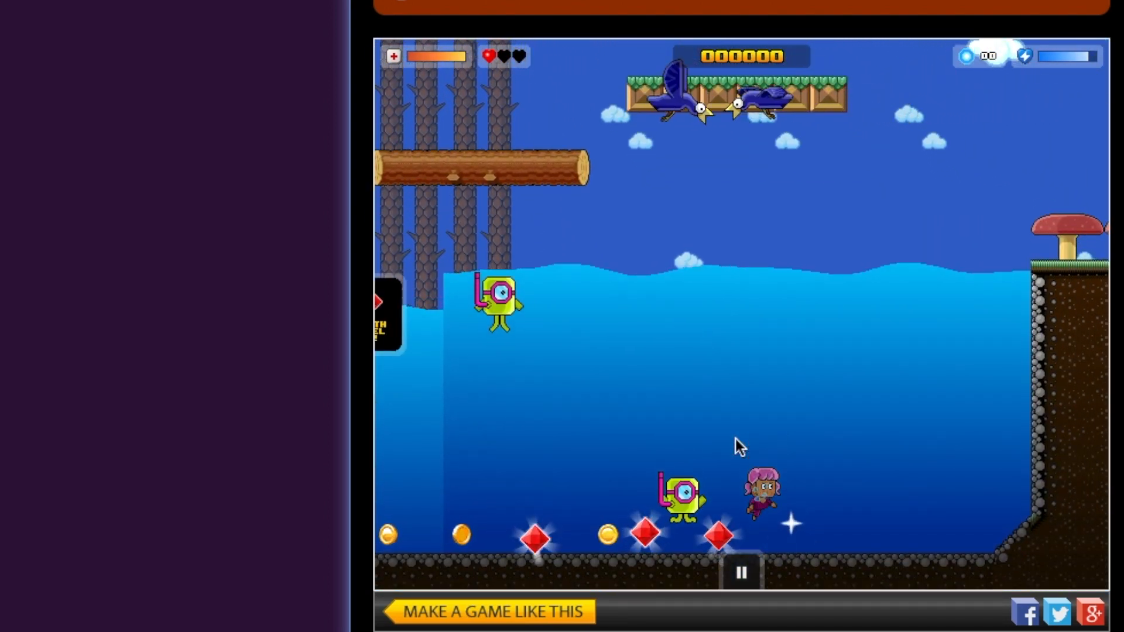
# Swim around the pool floor among the snorkelling enemies and collect gems and coins
pyautogui.press('Left')
pyautogui.press('Up')
pyautogui.press('Left')
pyautogui.press('Up')
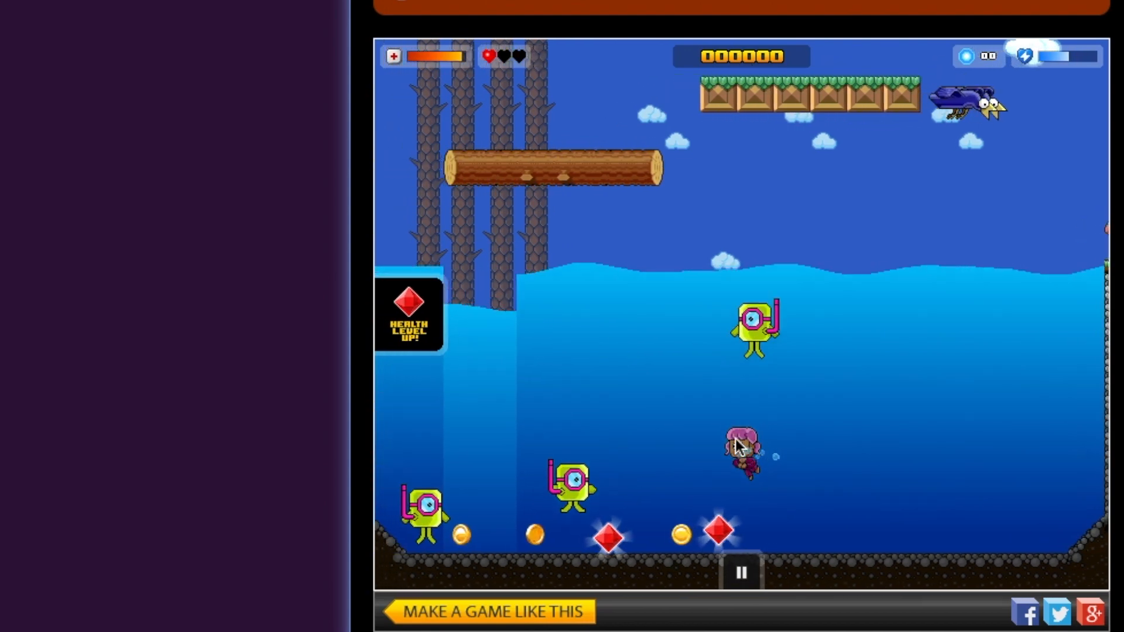
pyautogui.press('Up')
pyautogui.press('Right')
pyautogui.press('Right')
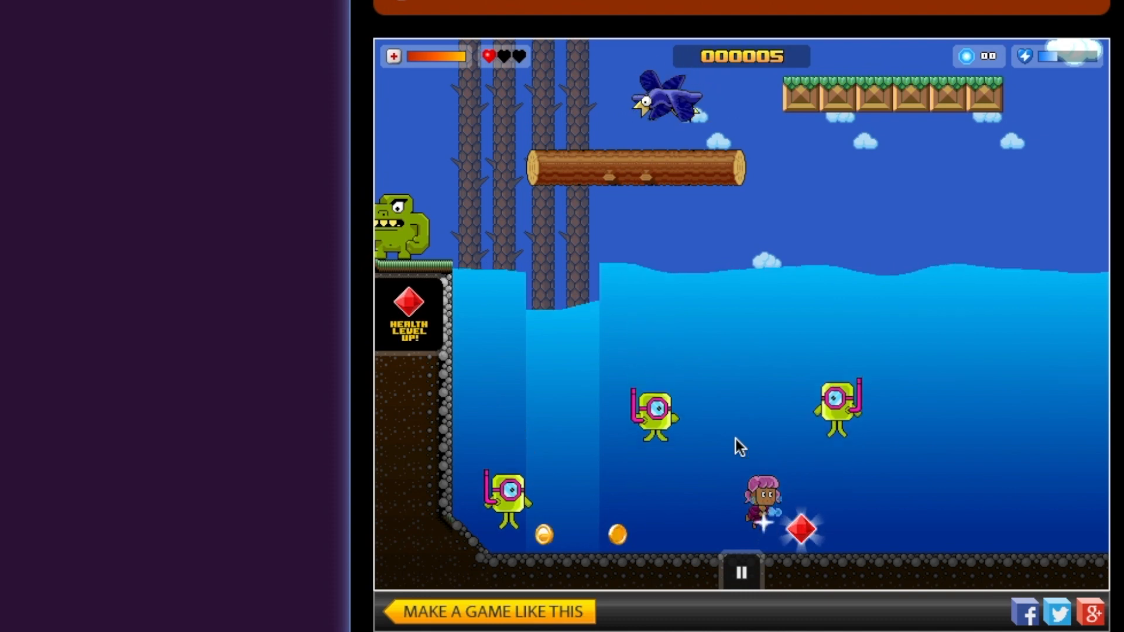
# Swim out of the pool, jump over the purple monsters beyond the mushrooms and try for the floating log
pyautogui.press('Up')
pyautogui.press('Right')
pyautogui.press('Up')
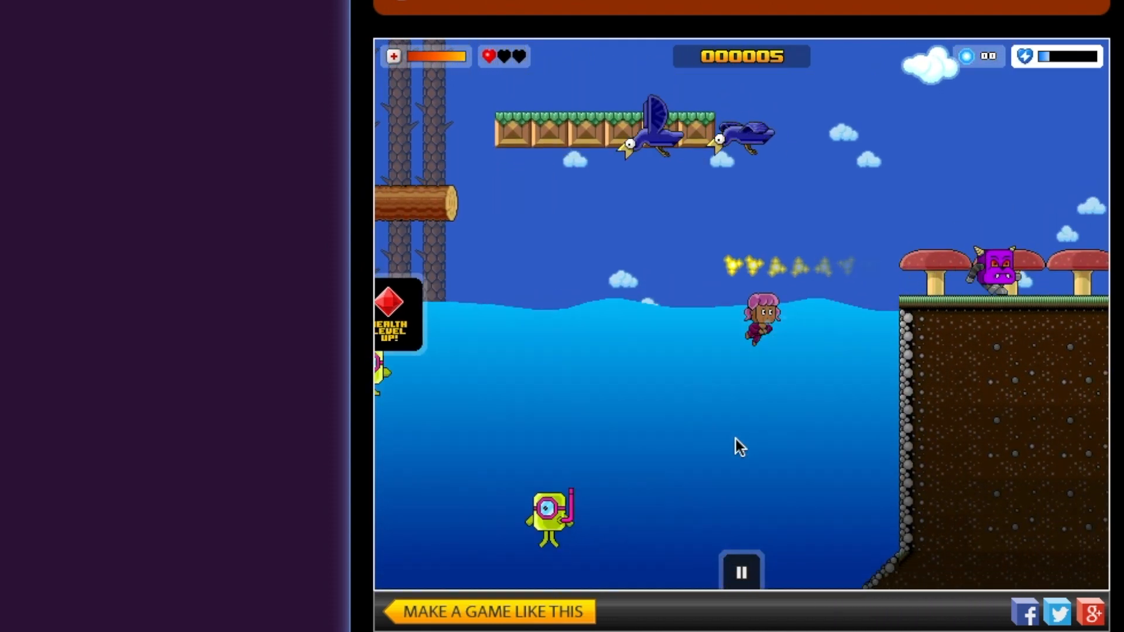
pyautogui.press('Right')
pyautogui.press('Up')
pyautogui.press('Right')
pyautogui.press('Up')
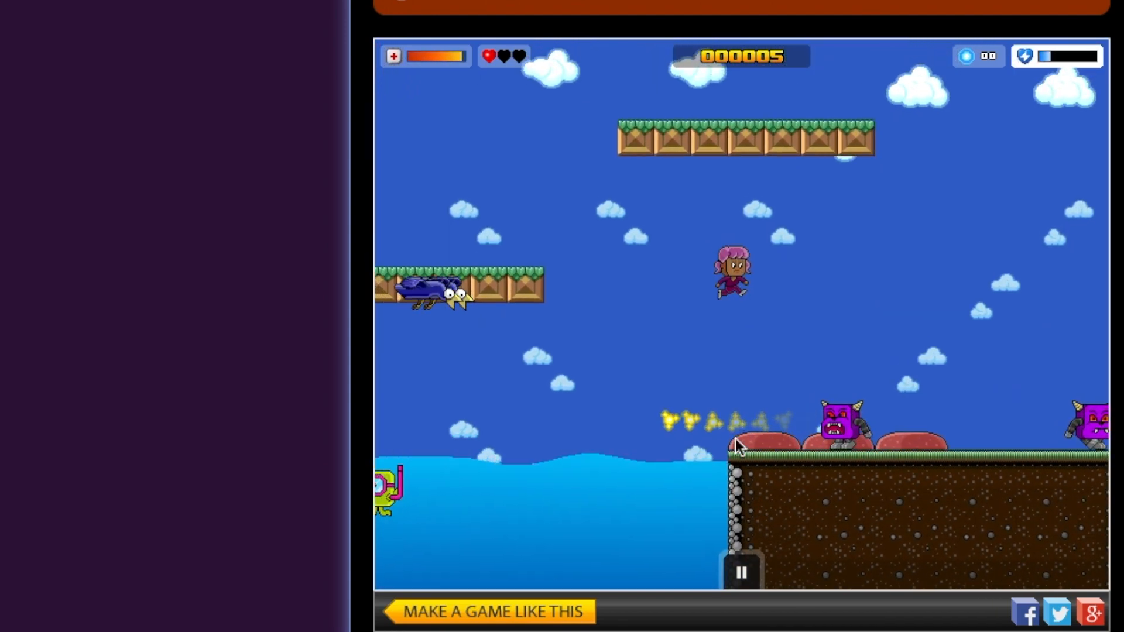
pyautogui.press('Right')
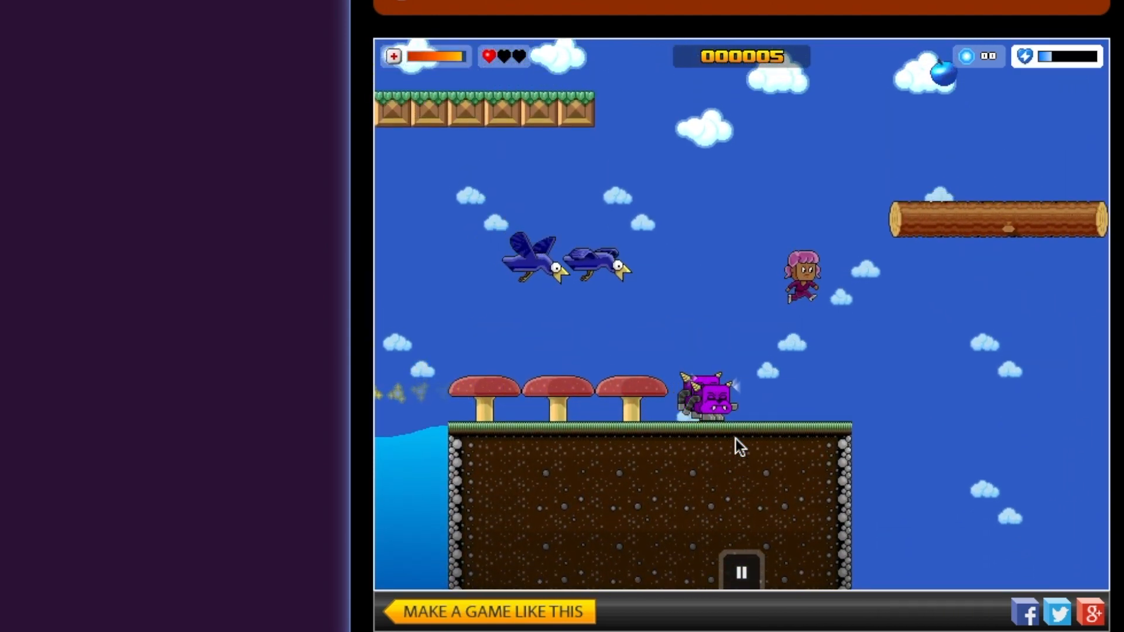
pyautogui.press('Left')
pyautogui.press('Right')
pyautogui.press('Left')
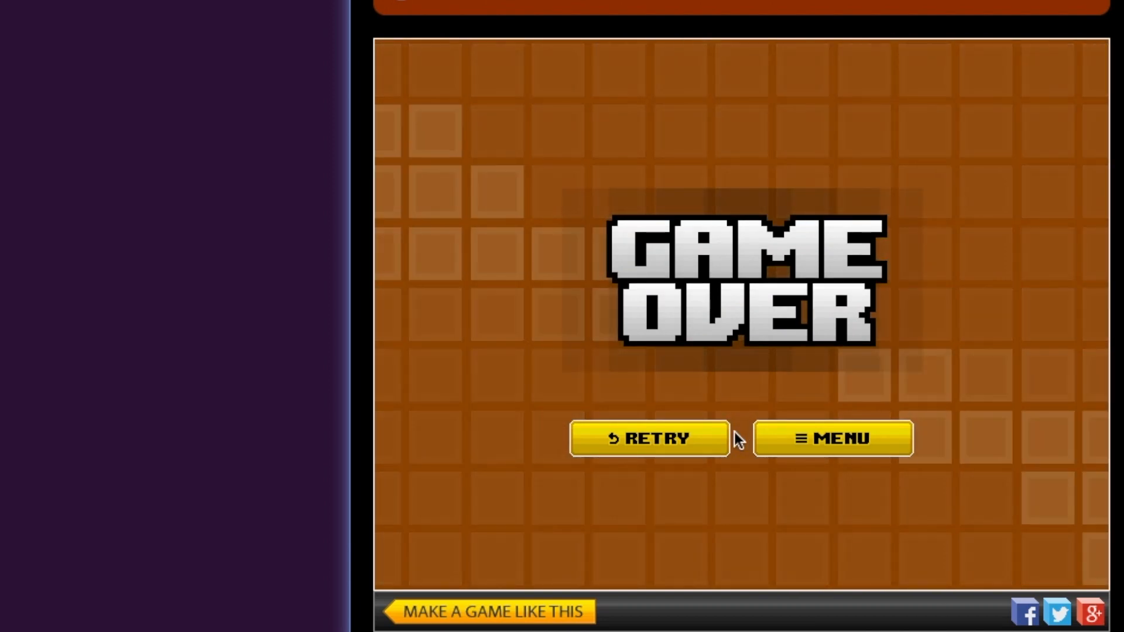
# Retry the game with the red-haired player and cross the first gap, the waterfall and the green monster to the pool
pyautogui.click(711, 449)
pyautogui.click(711, 449)
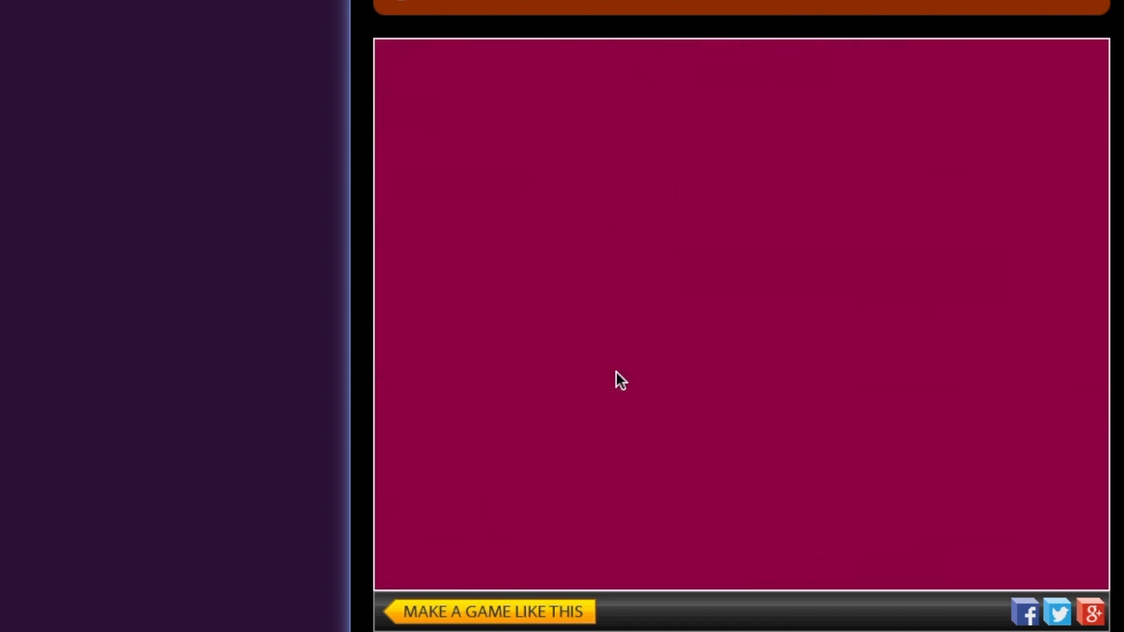
pyautogui.press('Right')
pyautogui.press('Up')
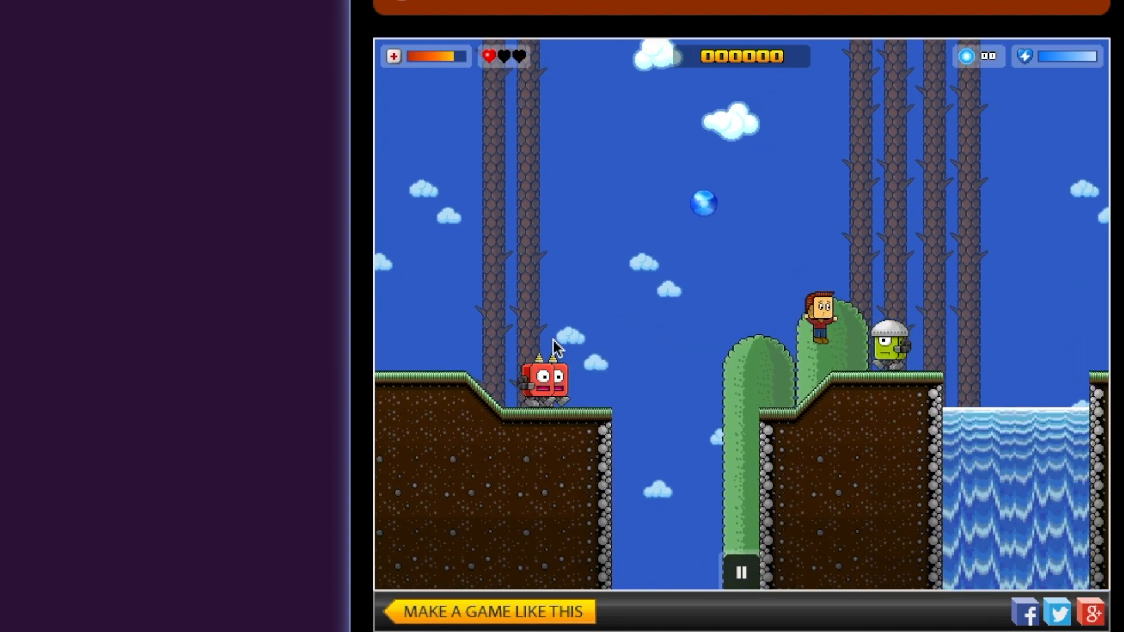
pyautogui.press('Right')
pyautogui.press('Up')
pyautogui.press('Up')
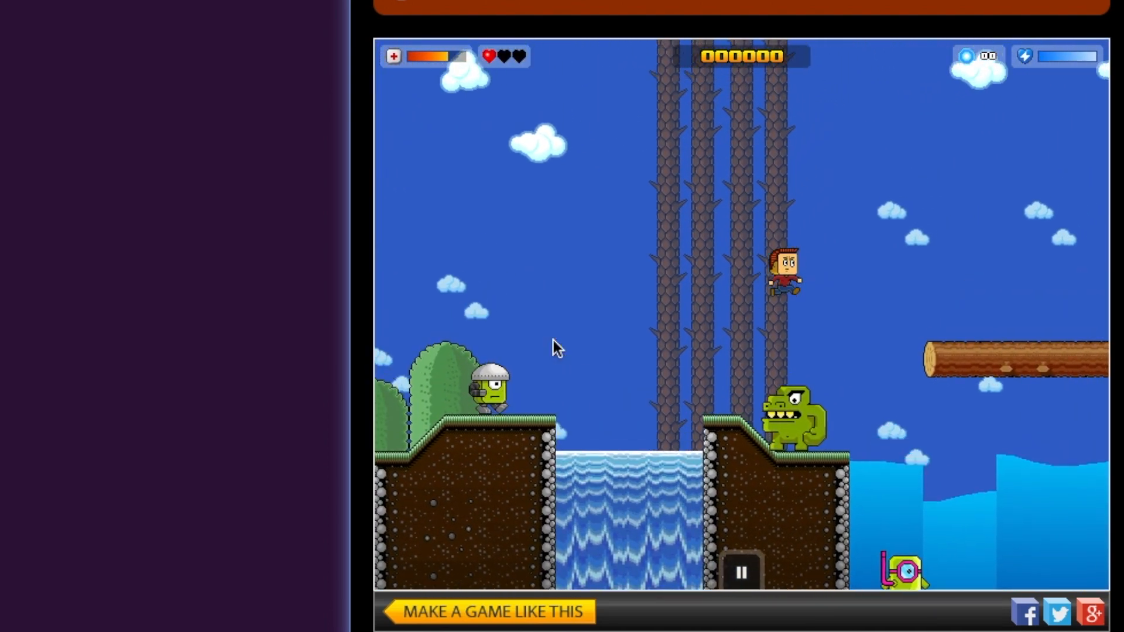
pyautogui.press('Right')
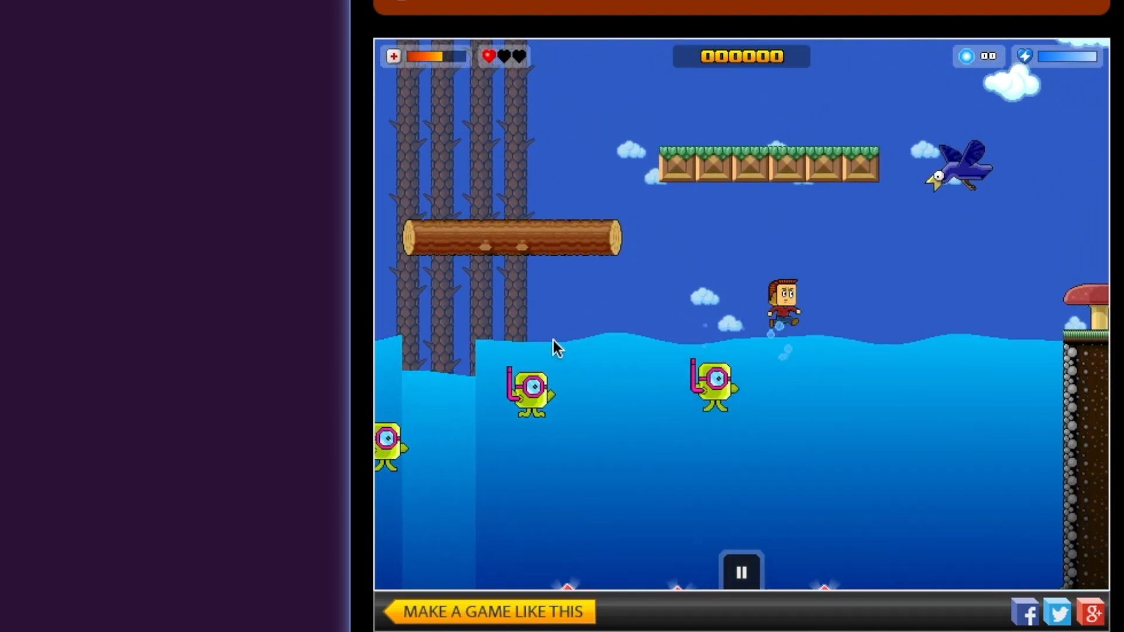
# Pass the mushroom ledge, finish the Forest World stage and run across the stone-edged ground in the Cave World stage
pyautogui.press('Right')
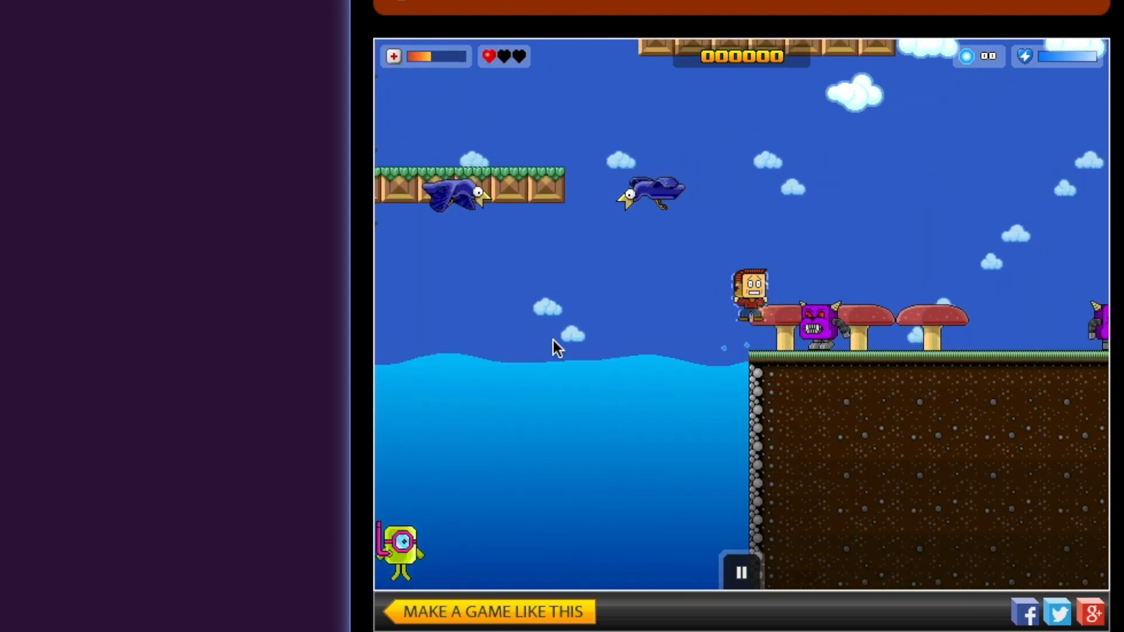
pyautogui.press('Up')
pyautogui.press('Right')
pyautogui.press('Right')
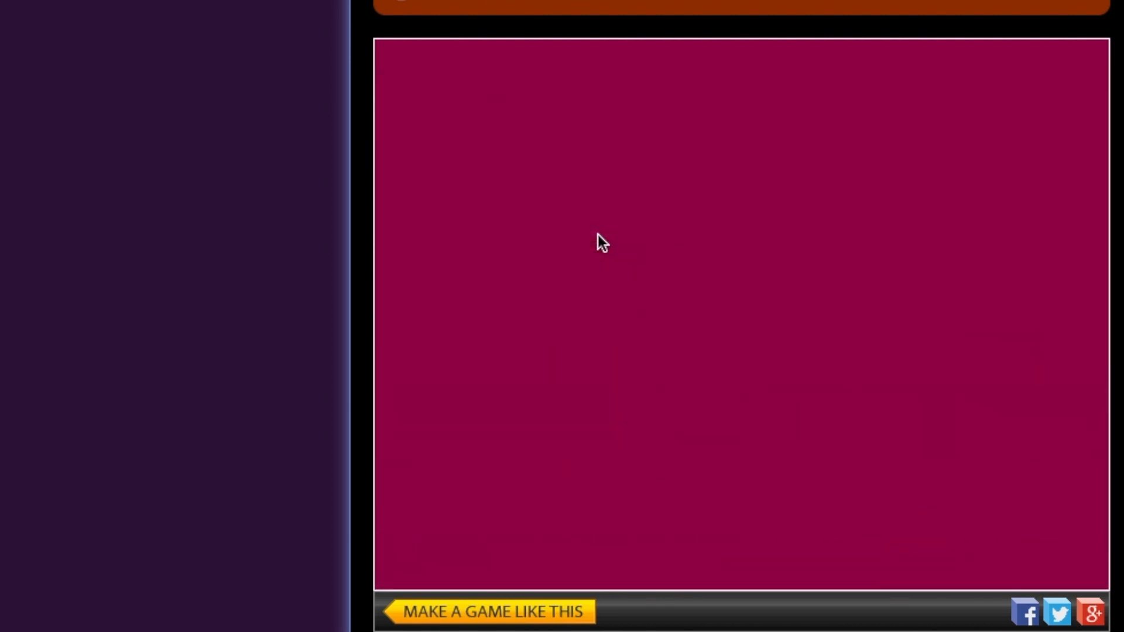
pyautogui.press('Right')
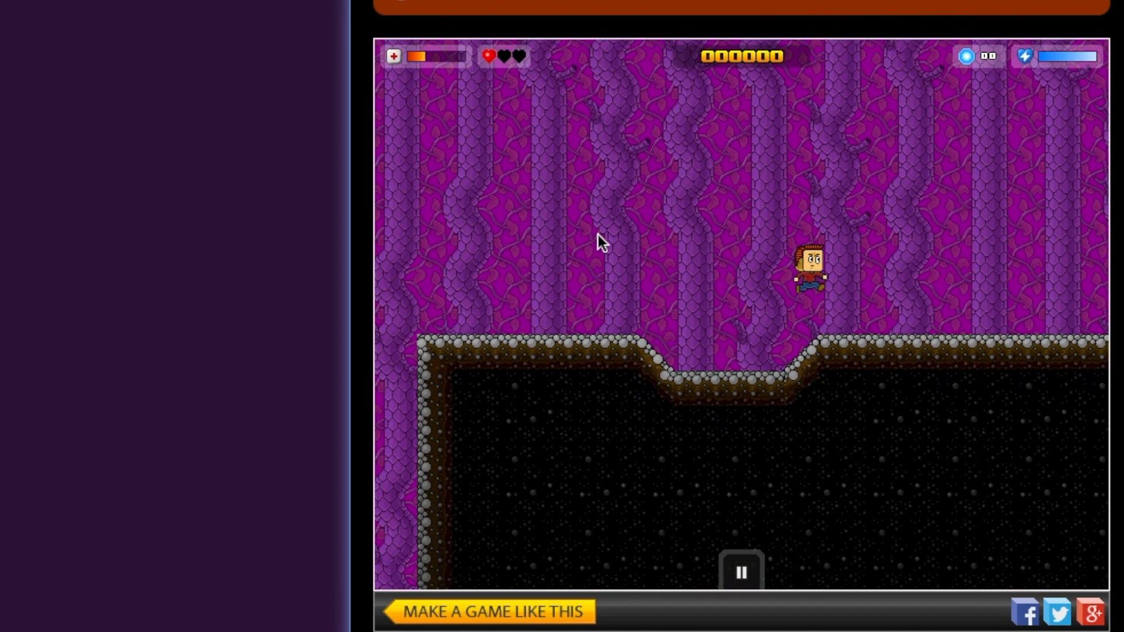
pyautogui.press('Up')
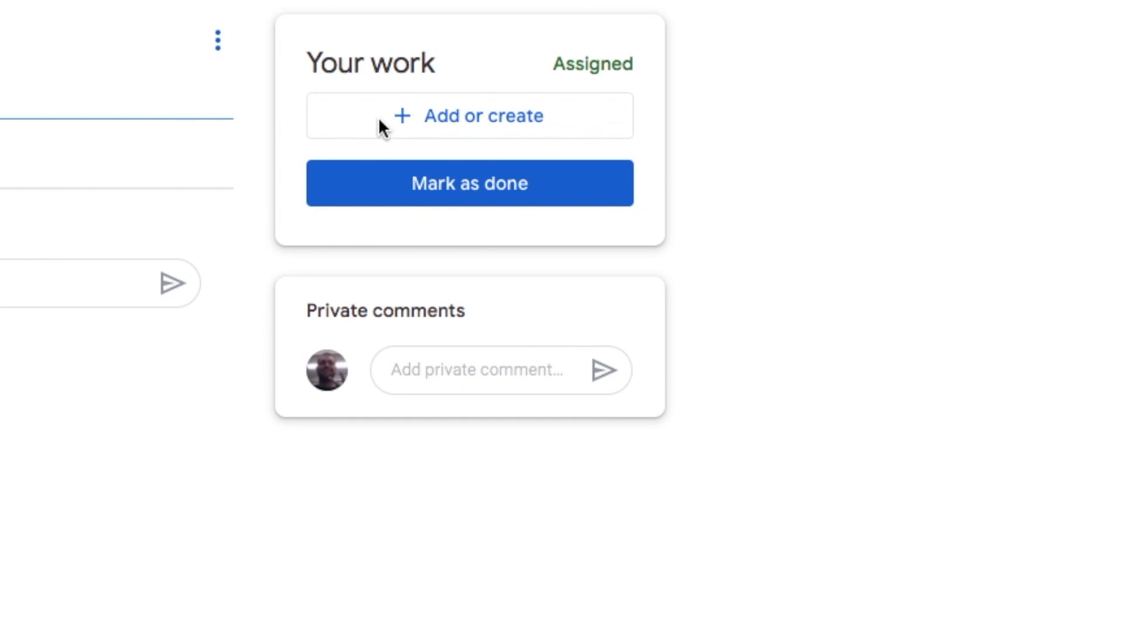
# Switch to the Google Classroom assignment and attach the published game's web address as a link
pyautogui.click(422, 126)
pyautogui.click(399, 226)
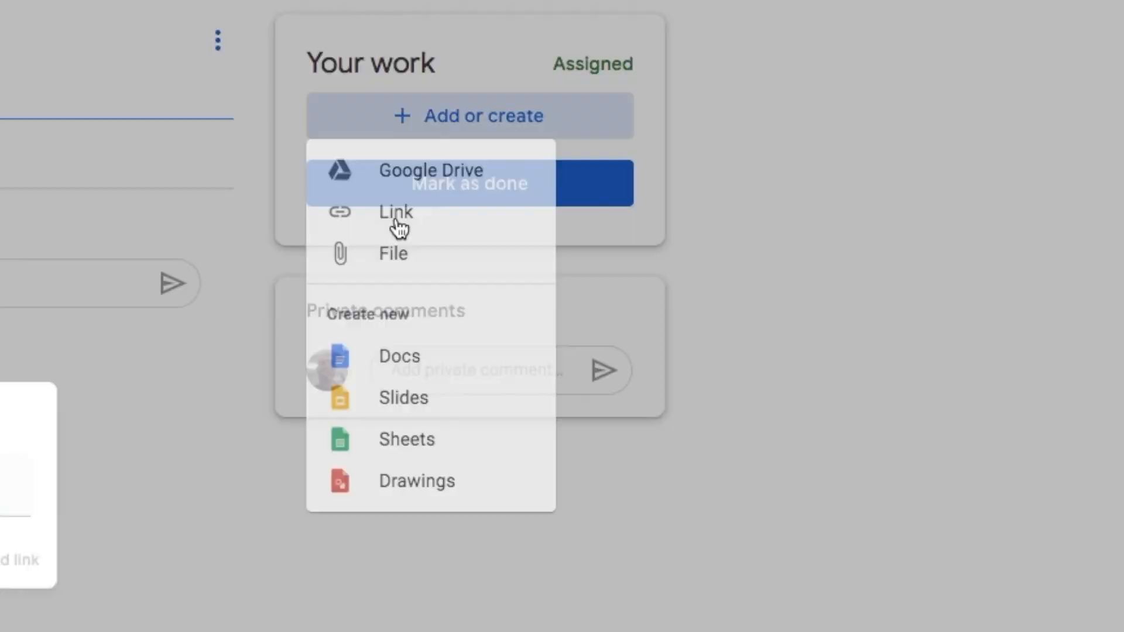
pyautogui.press('super+v')
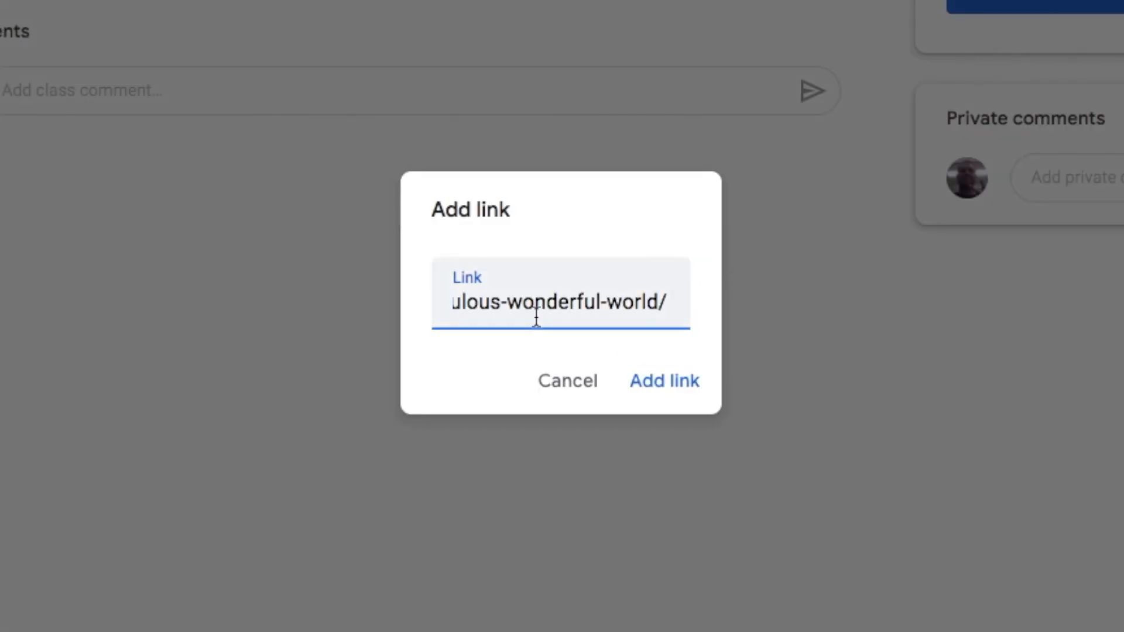
pyautogui.click(650, 383)
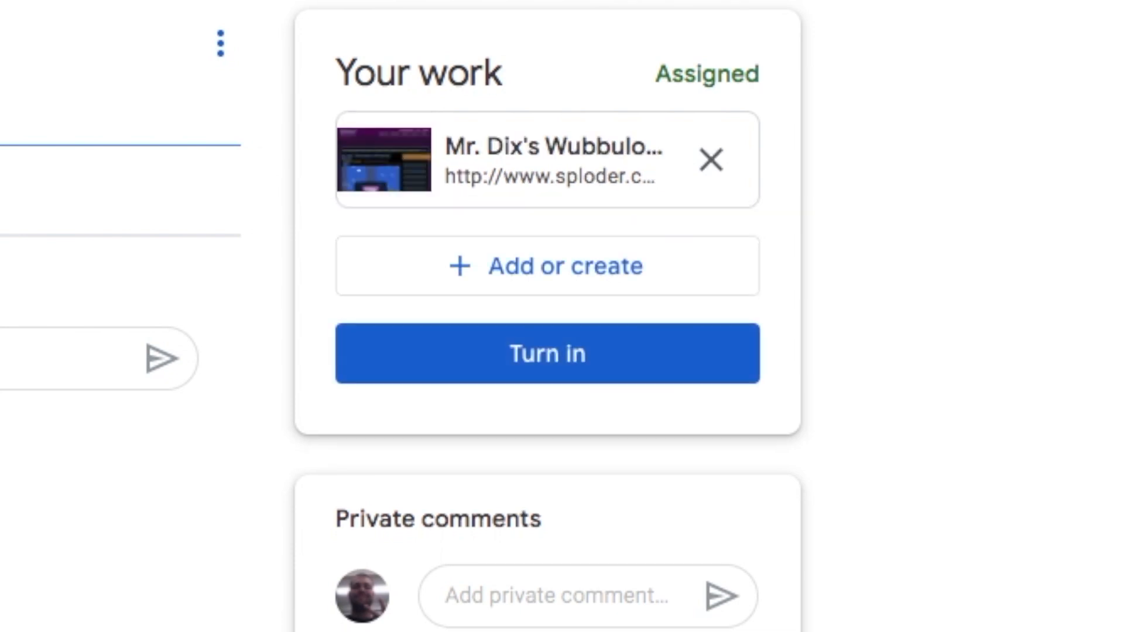
# Turn in the assignment and open the submitted link to view the game page
pyautogui.click(419, 359)
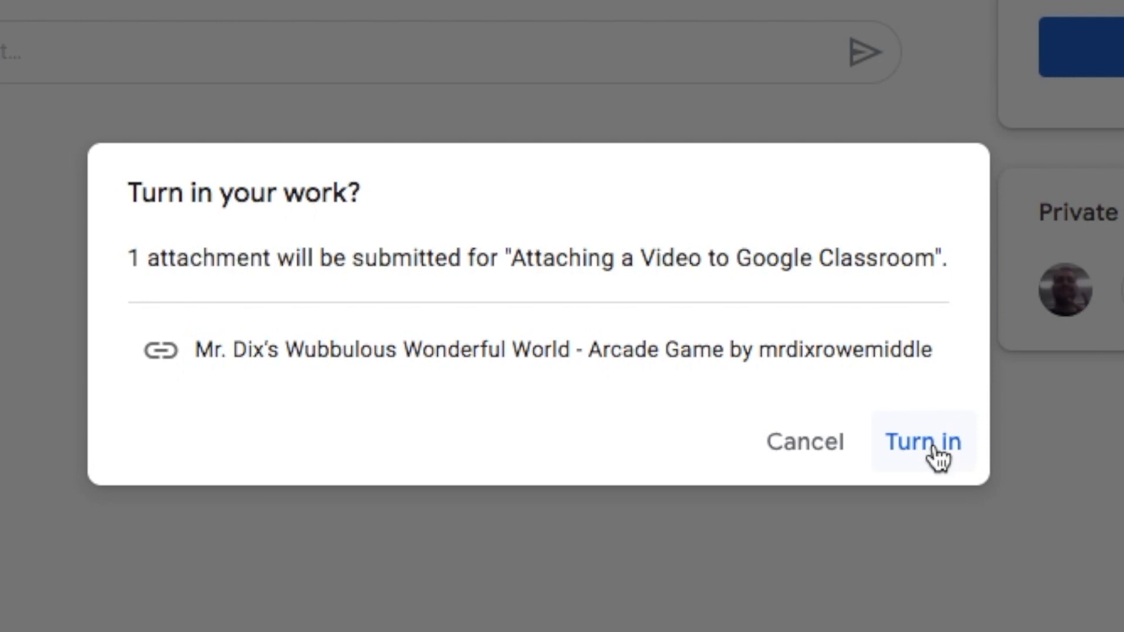
pyautogui.click(933, 446)
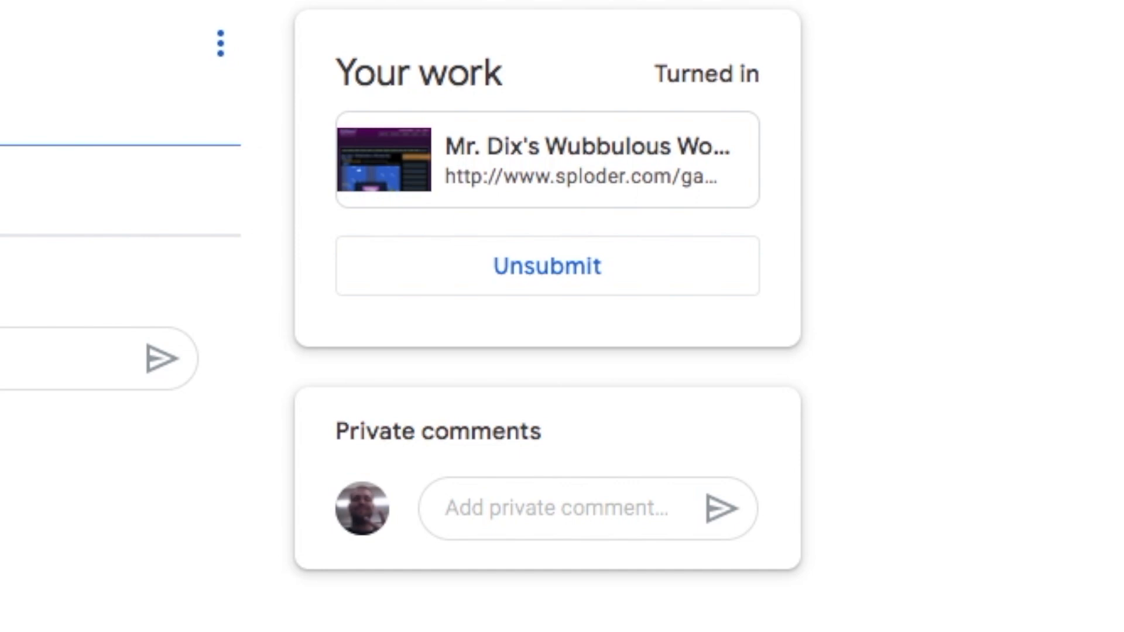
pyautogui.click(606, 145)
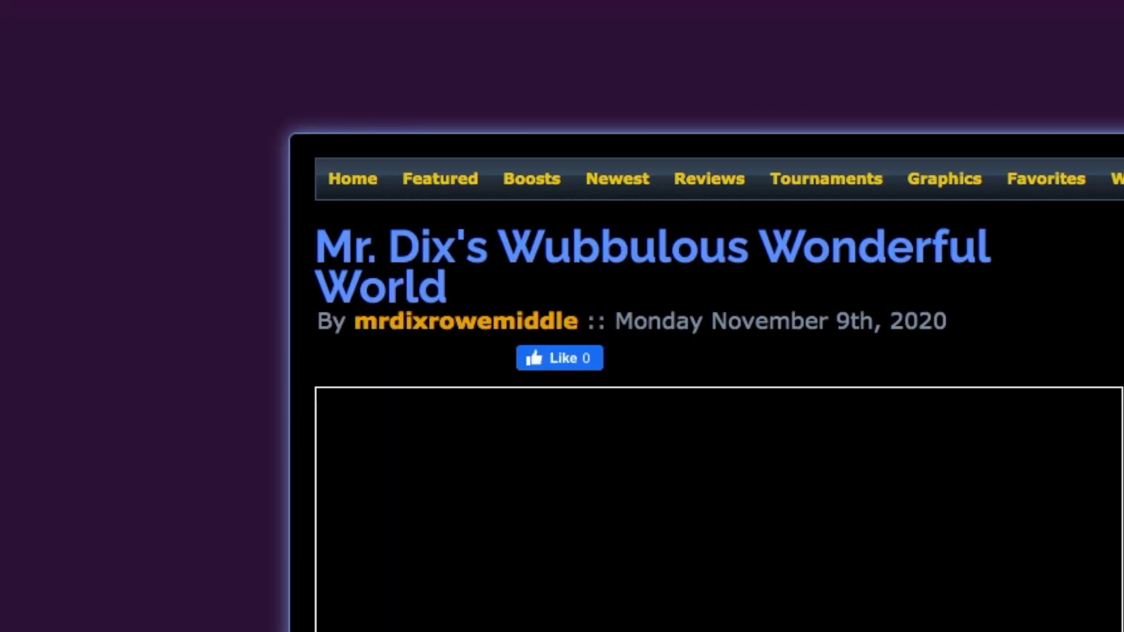
pyautogui.scroll(-3, 719, 410)
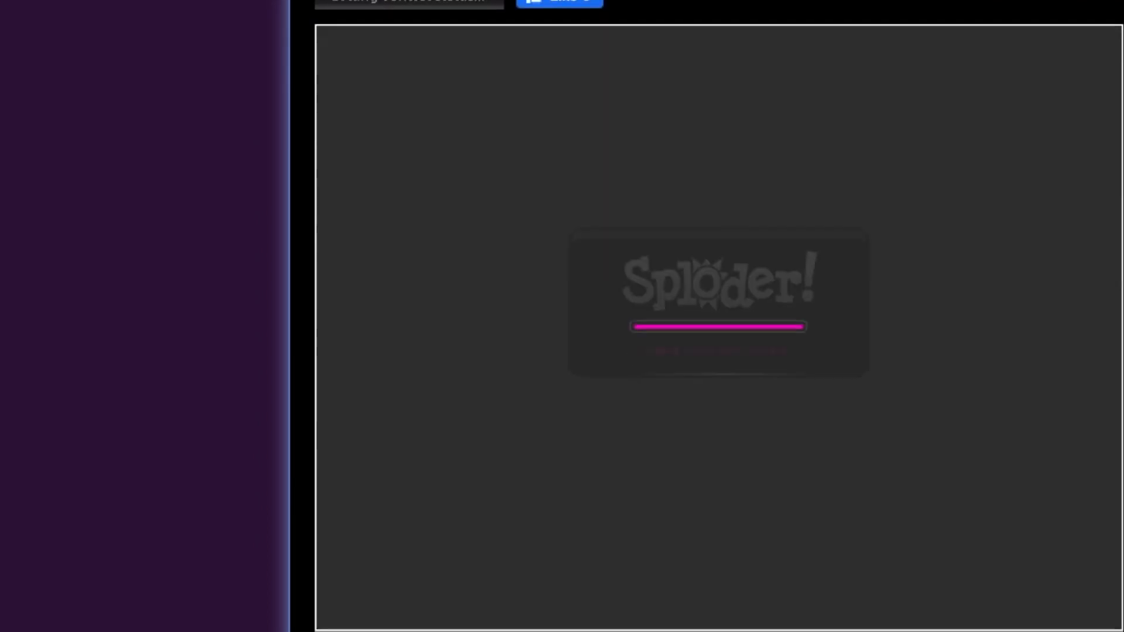